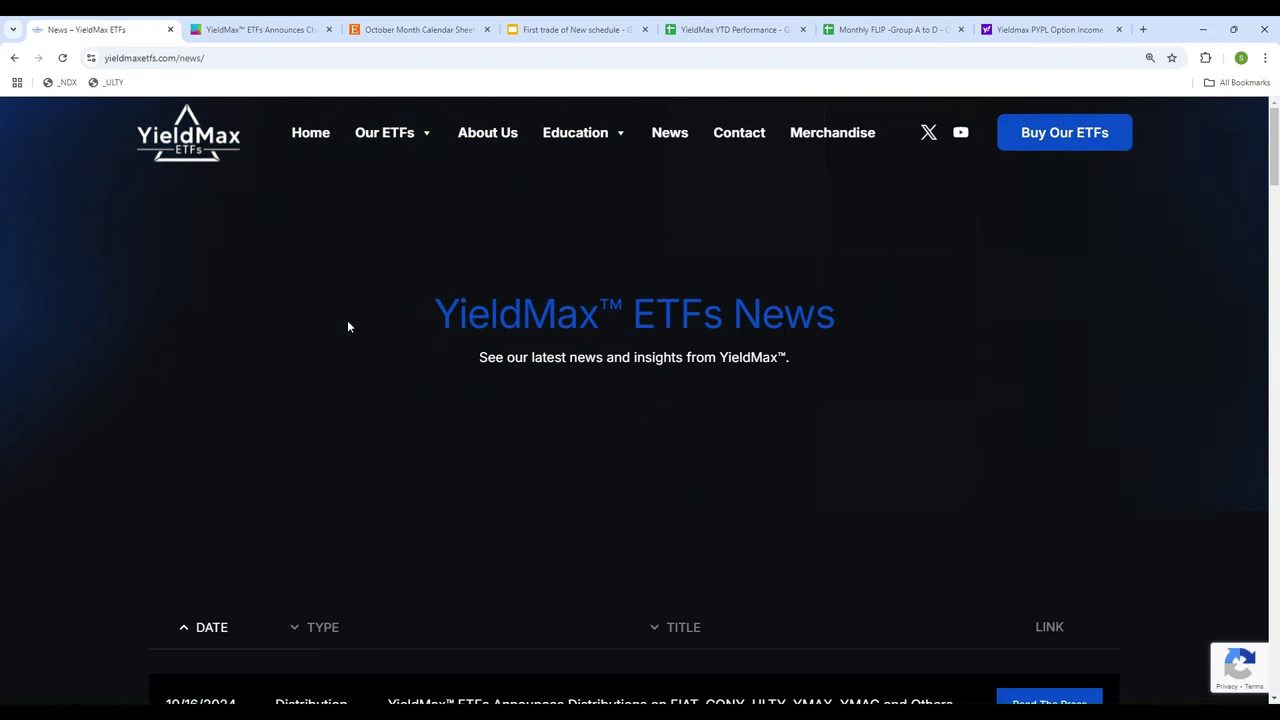
Step: Find the 09/12/2024 YieldMax news item announcing distribution schedule changes and show its press release
scroll(348, 327, "down", 6)
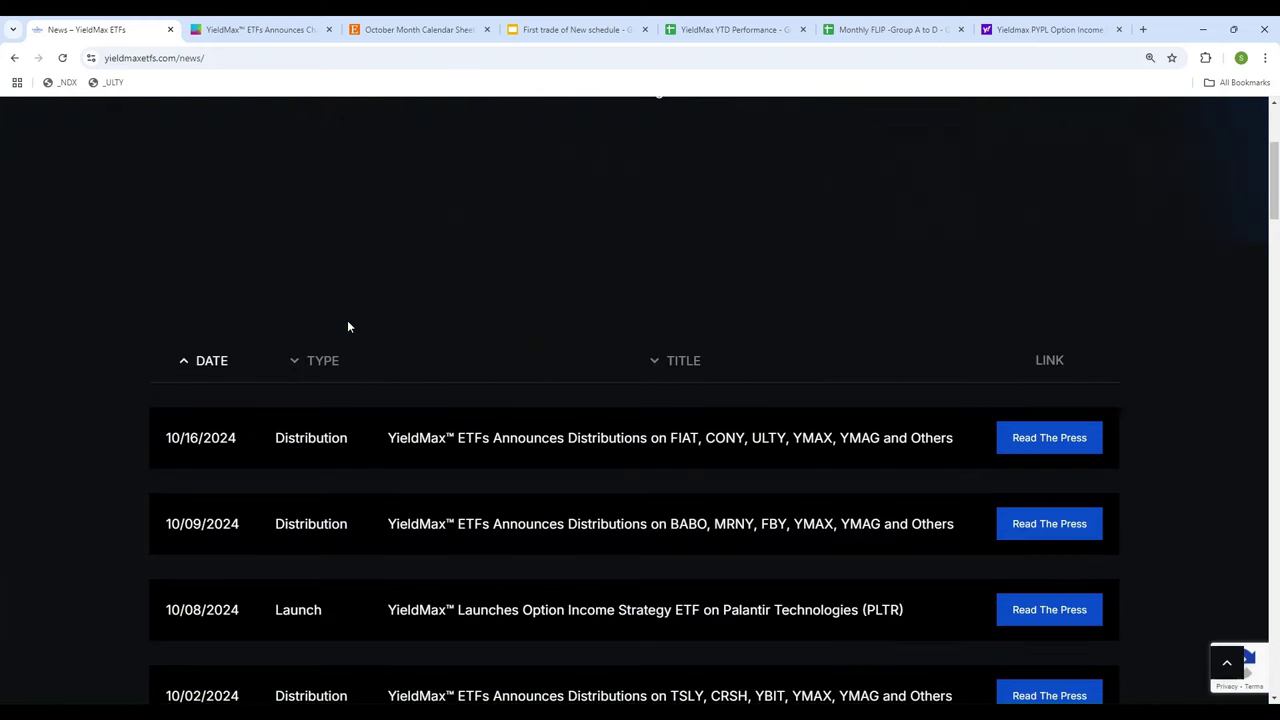
mouse_move(210, 507)
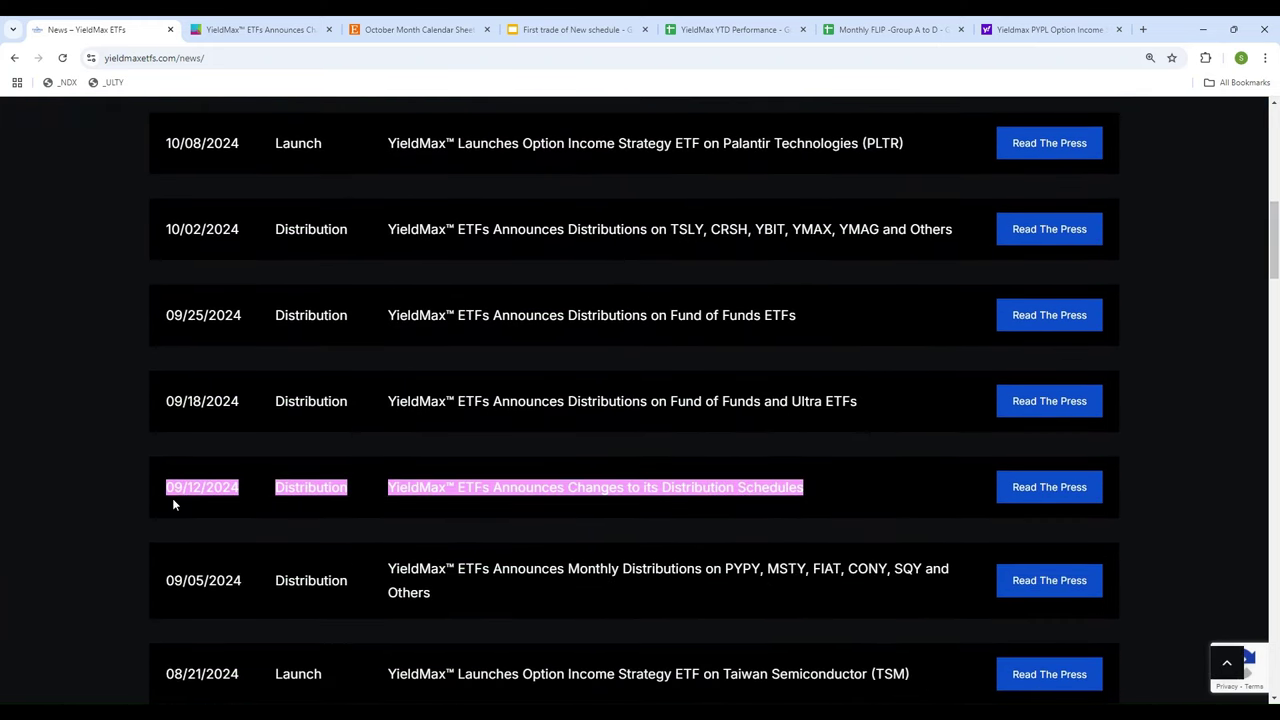
left_click(1033, 490)
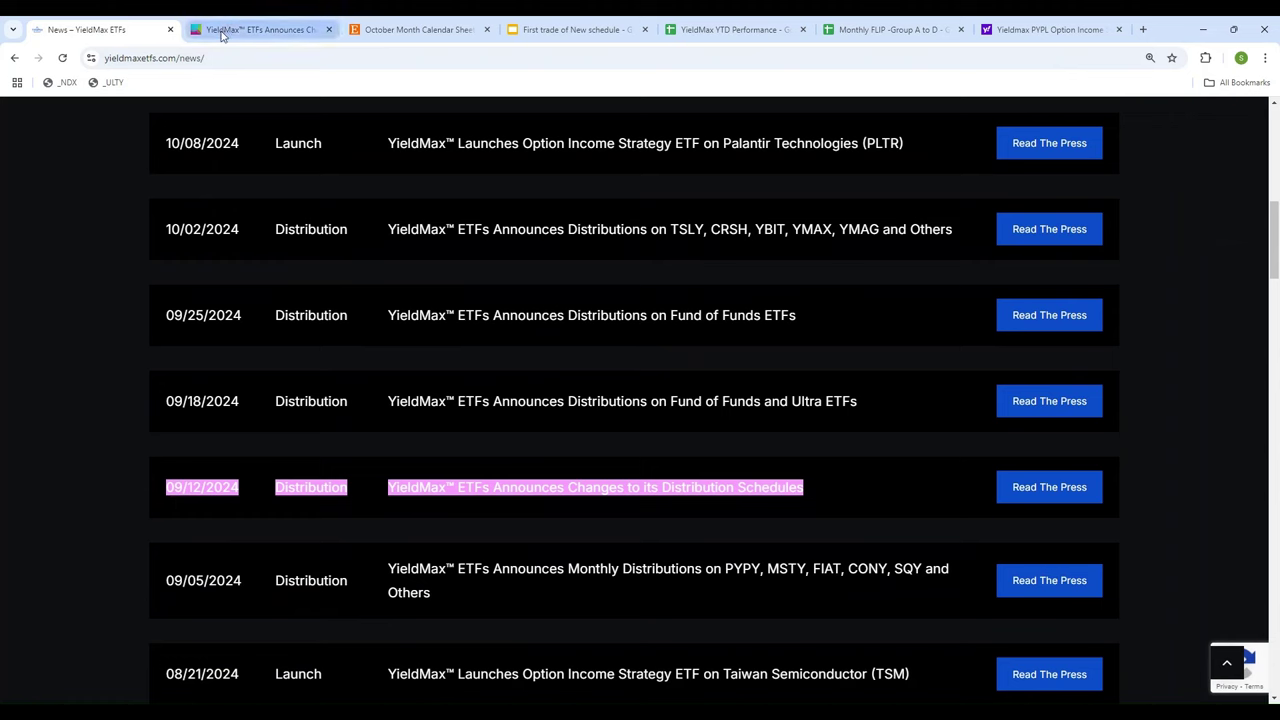
Step: Examine the new 2024 distribution schedule and the Group A to D ticker table in the press release
scroll(556, 298, "down", 3)
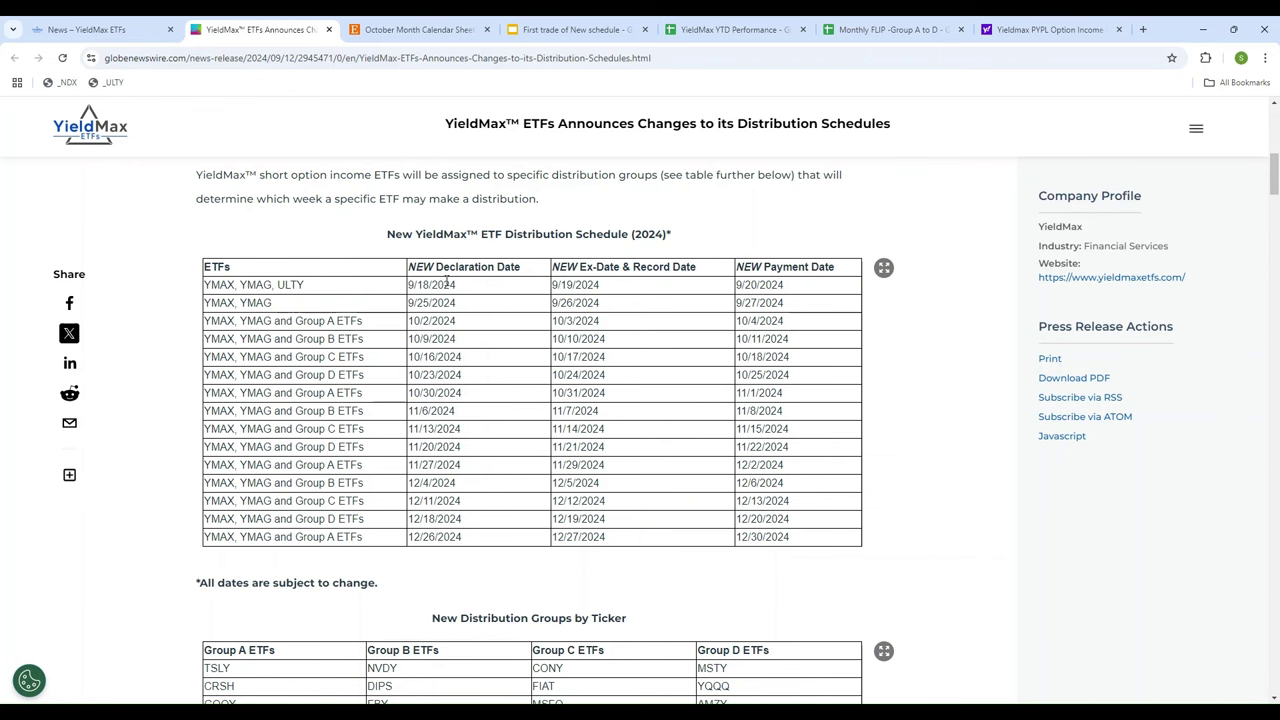
scroll(446, 281, "down", 3)
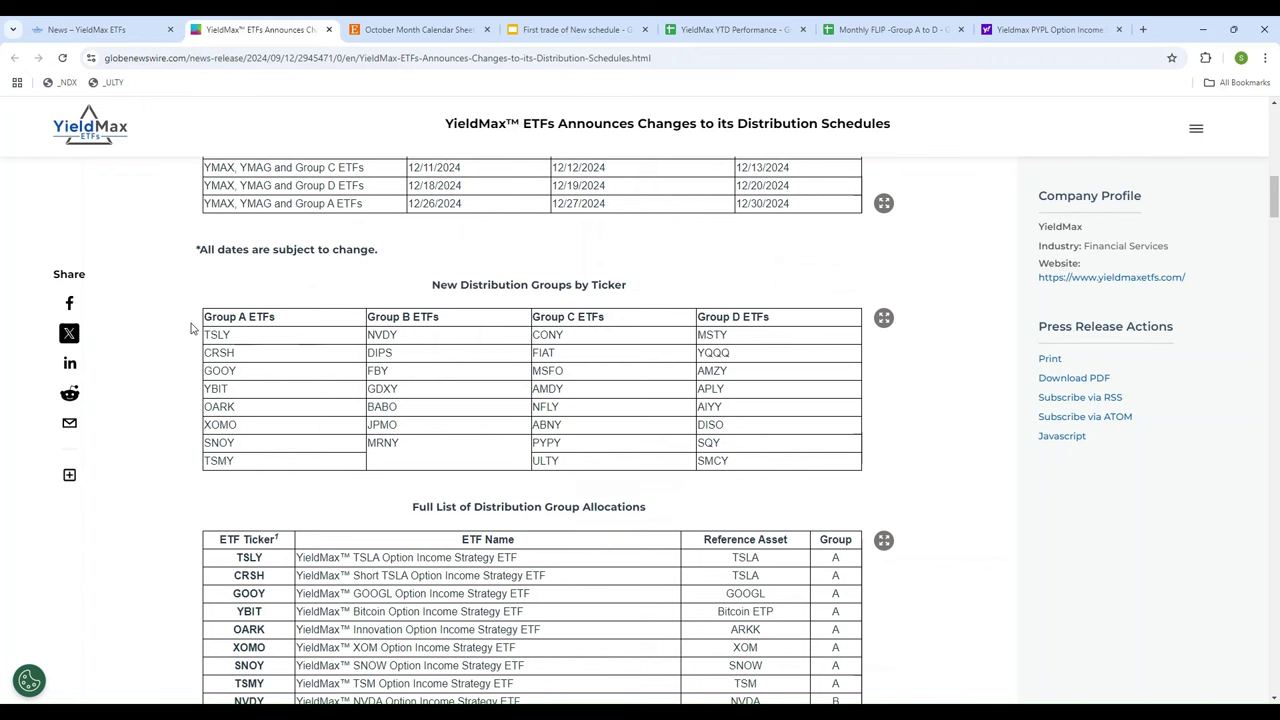
scroll(191, 328, "up", 3)
scroll(191, 328, "up", 2)
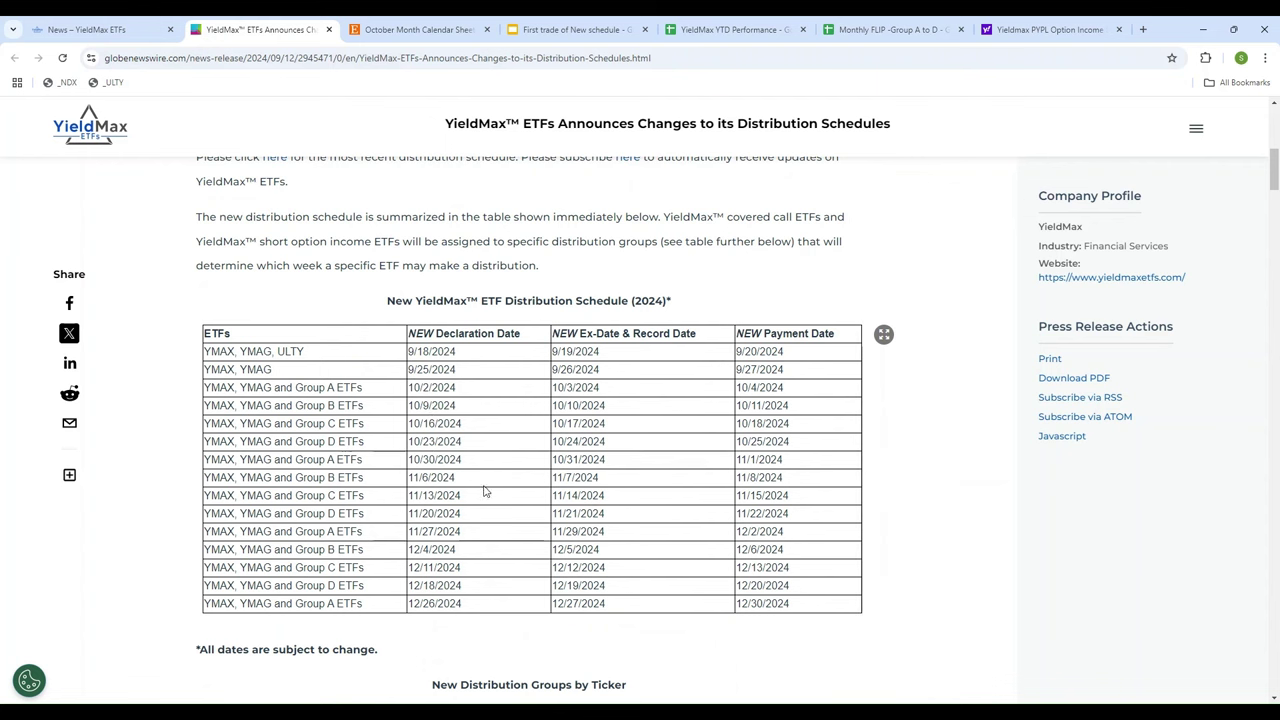
Step: Compare the October 2024 calendar sheet with the press release's distribution dates and ticker groups
left_click(413, 33)
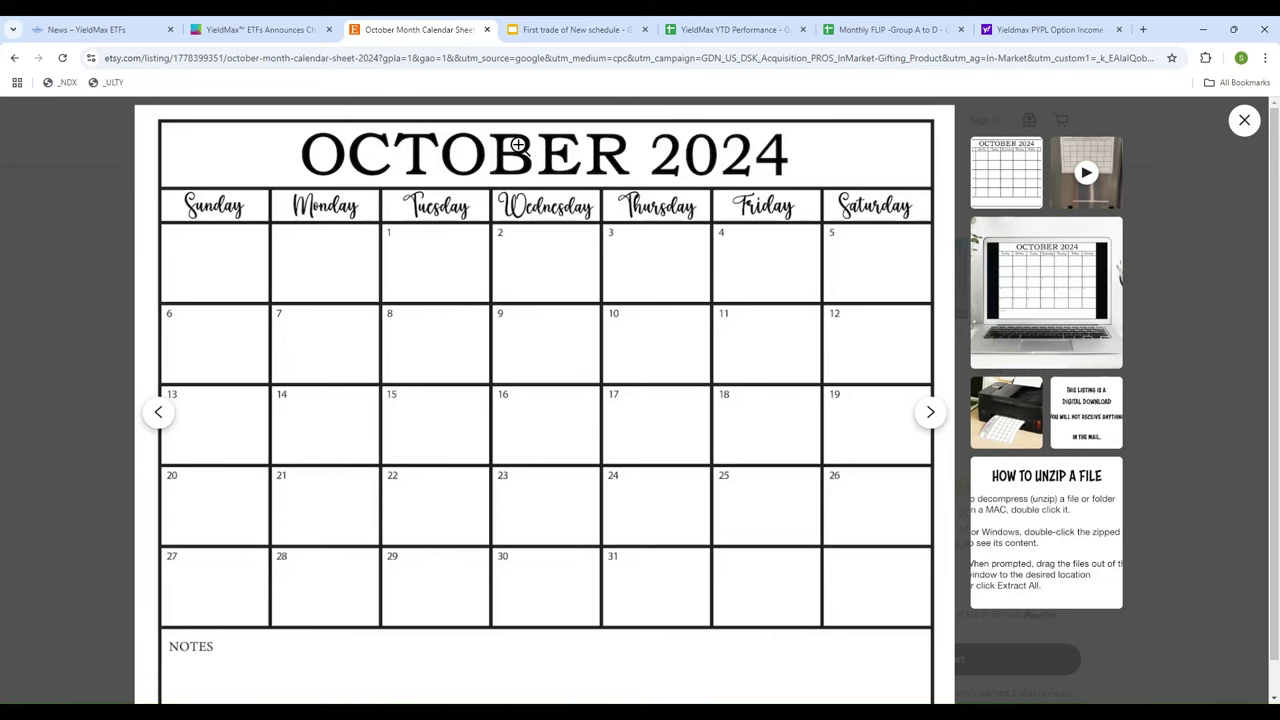
left_click(268, 30)
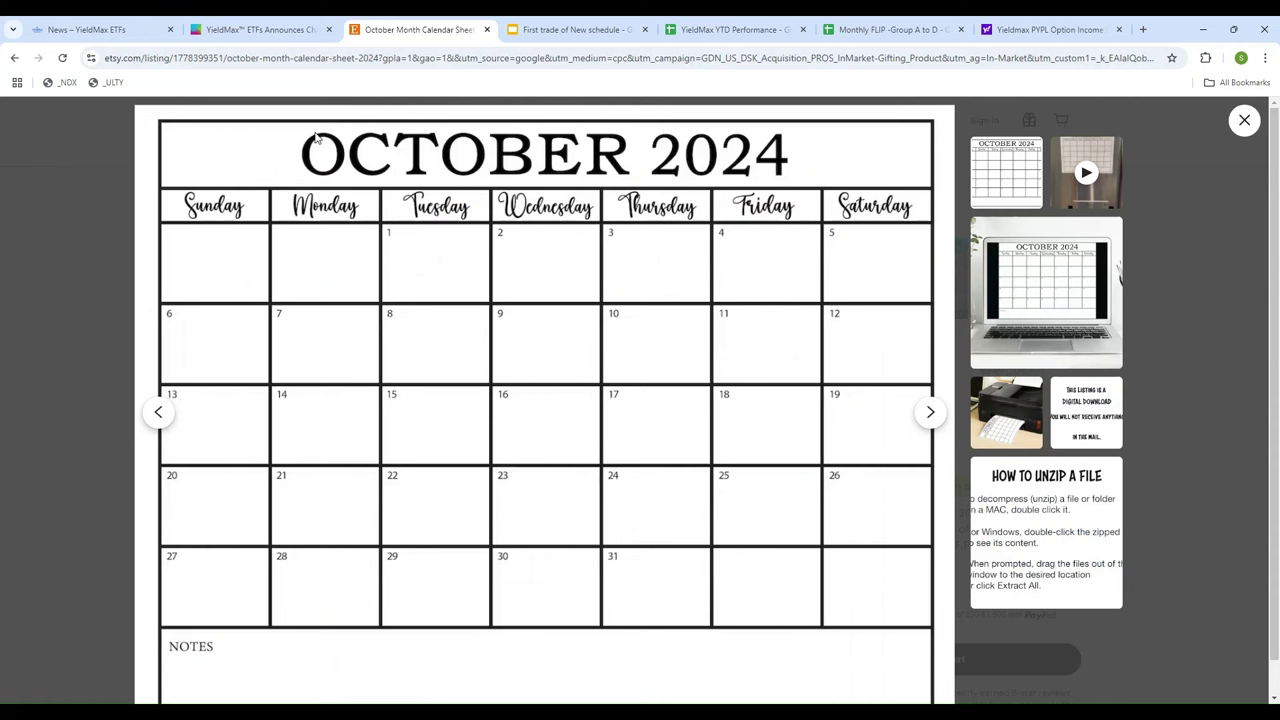
left_click(418, 30)
left_click(255, 30)
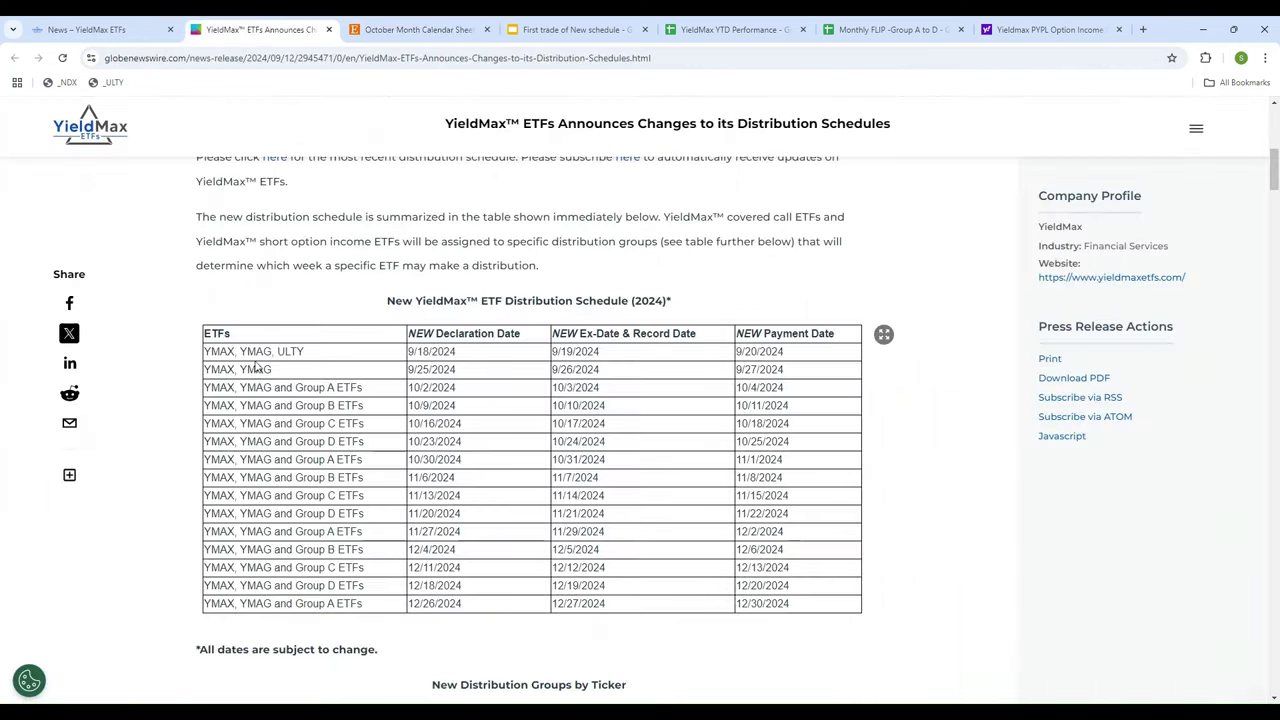
scroll(255, 366, "down", 1)
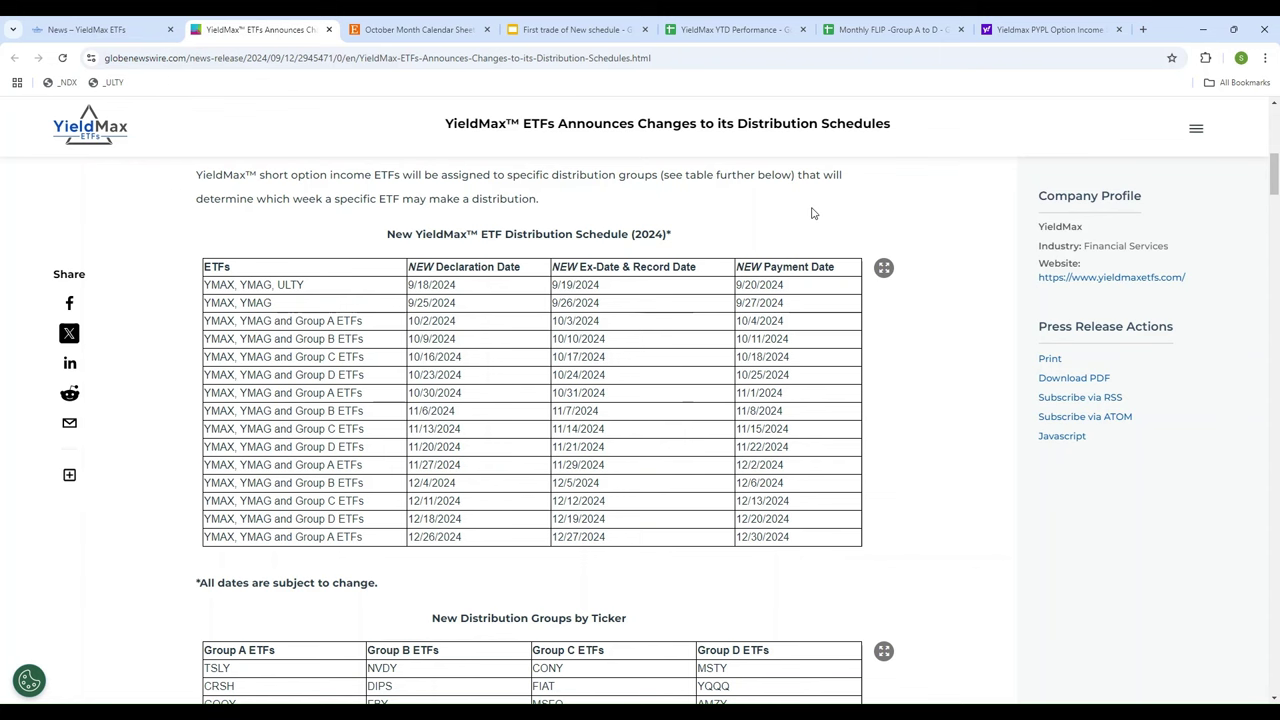
scroll(415, 563, "down", 2)
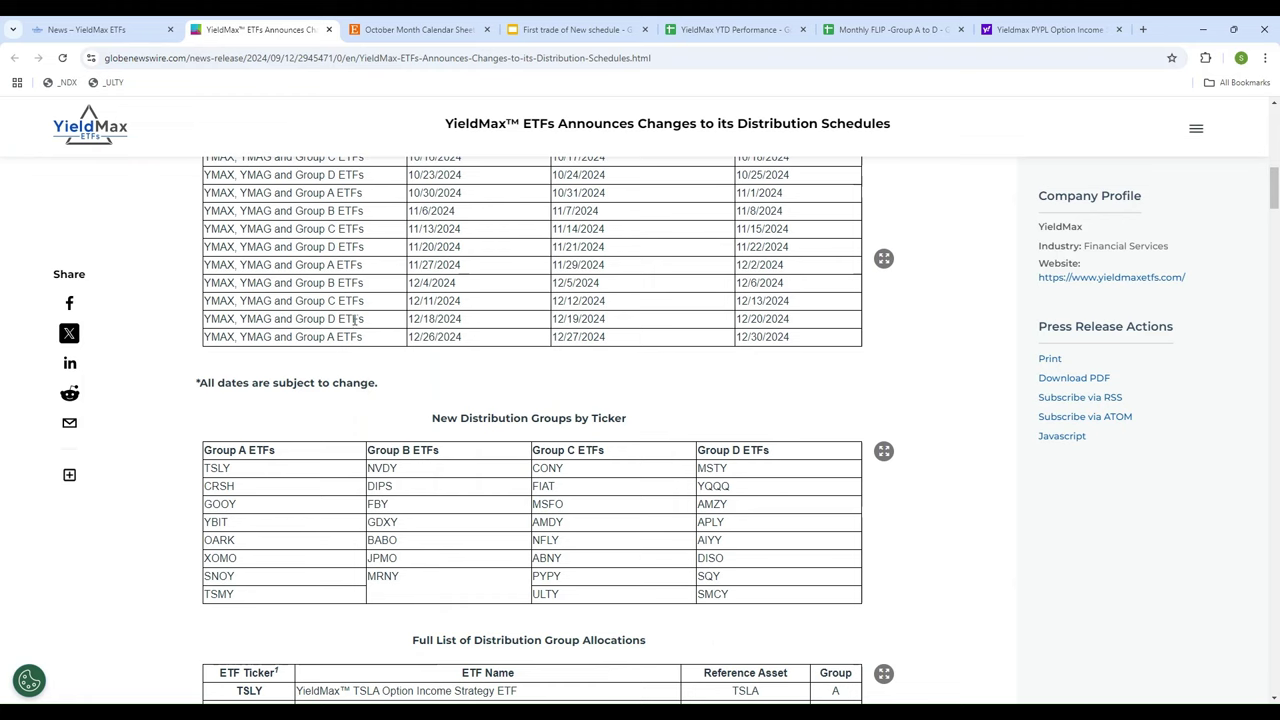
scroll(357, 310, "up", 2)
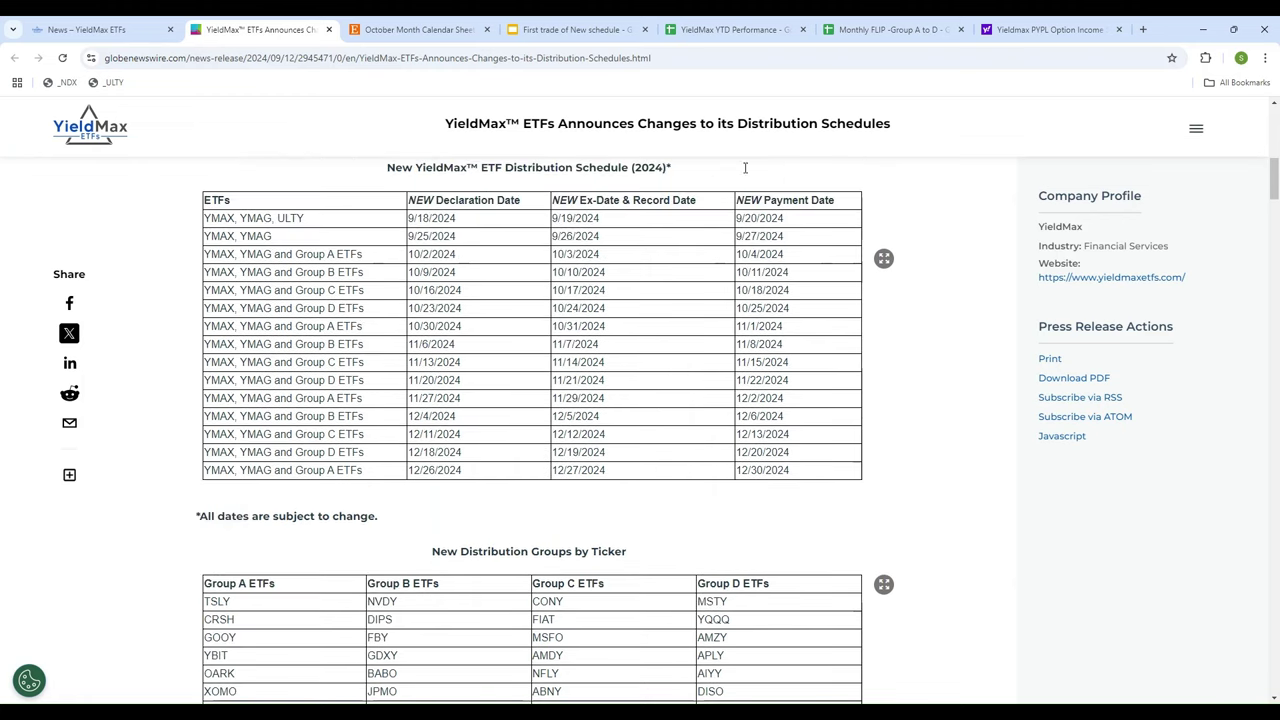
Step: Switch to the Google Slides presentation and go from the Pros slide to the slide ranking tickers beside Groups A to D
left_click(560, 29)
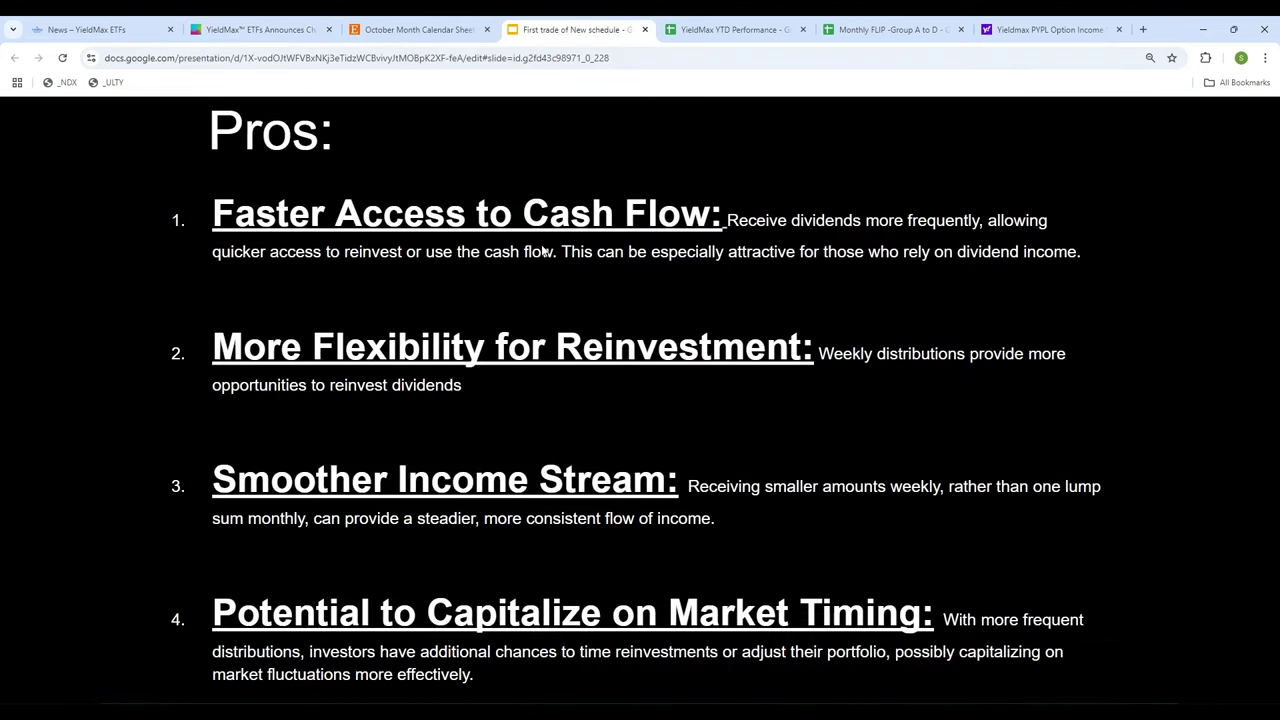
key("Right")
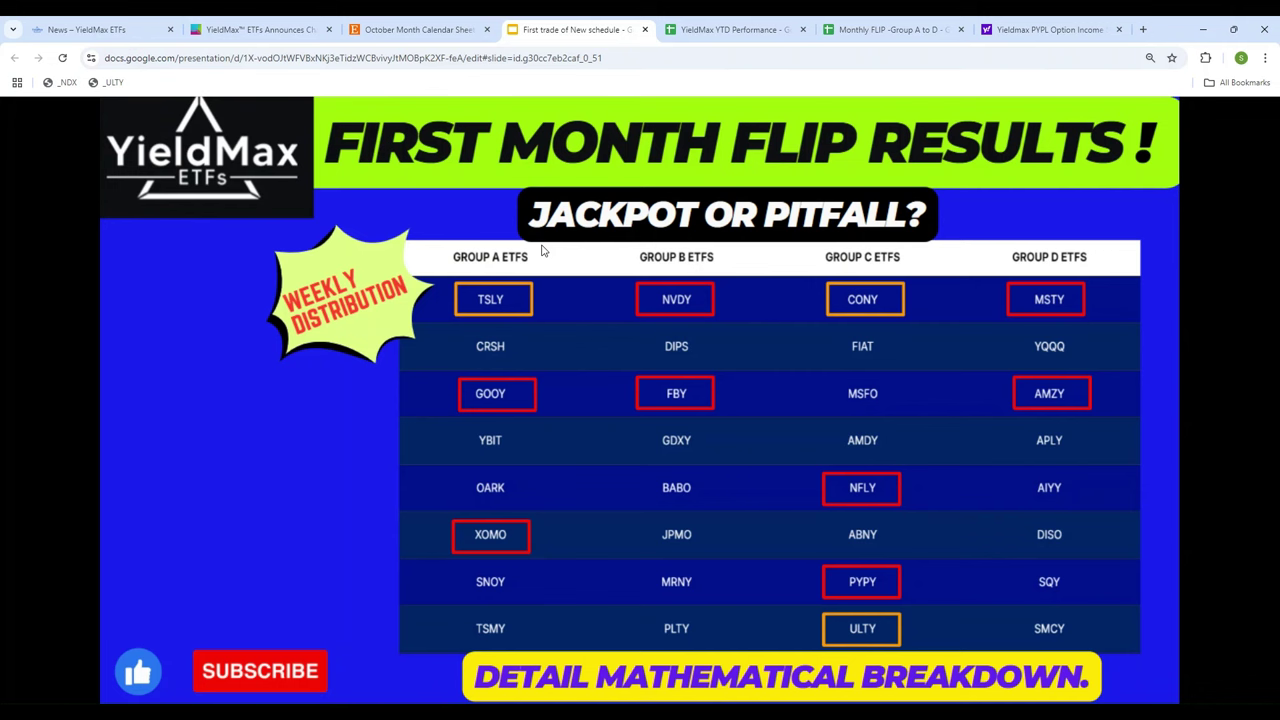
key("Right")
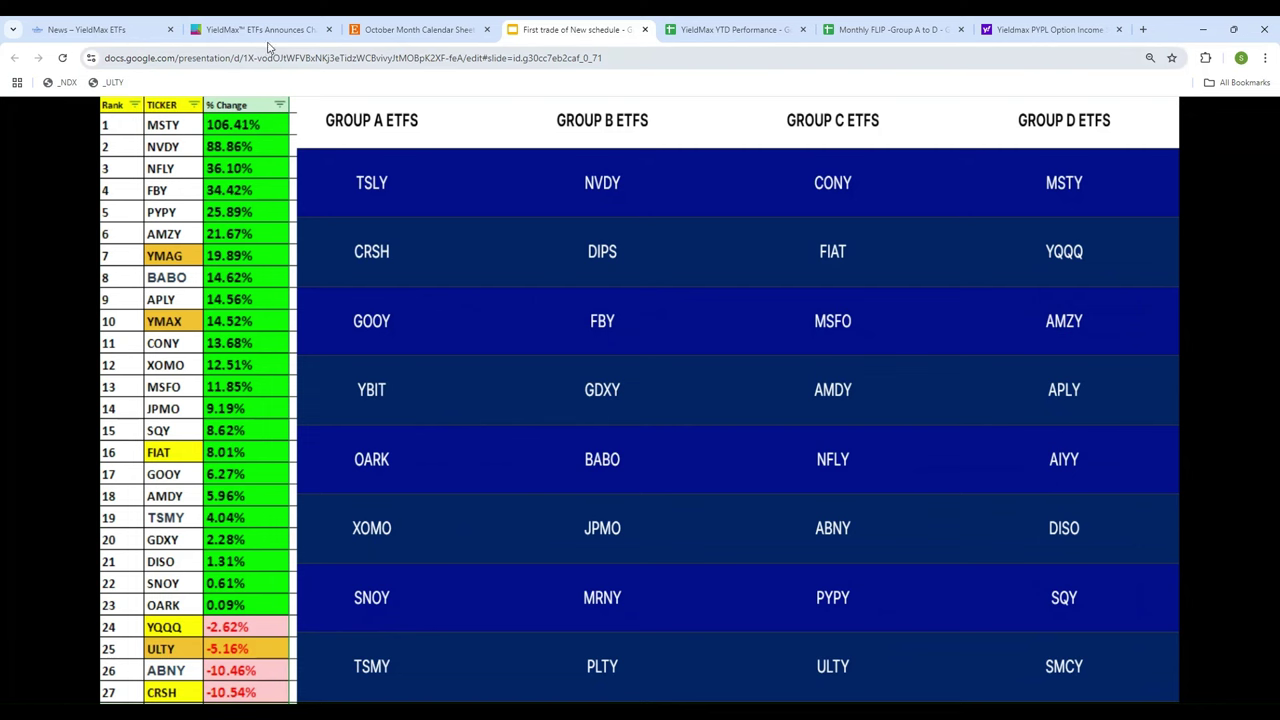
Step: Check the New Distribution Groups by Ticker table in the press release and return to the ticker ranking slide
key("ctrl+2")
scroll(416, 438, "down", 3)
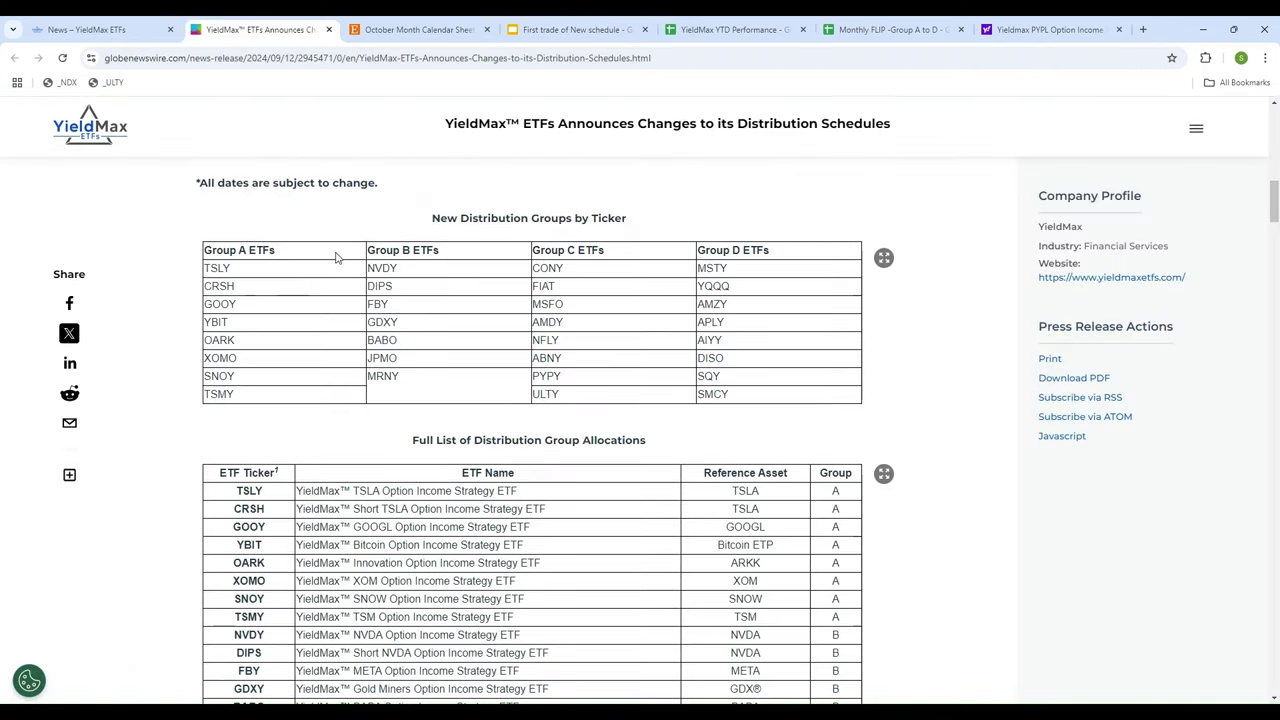
left_click(520, 30)
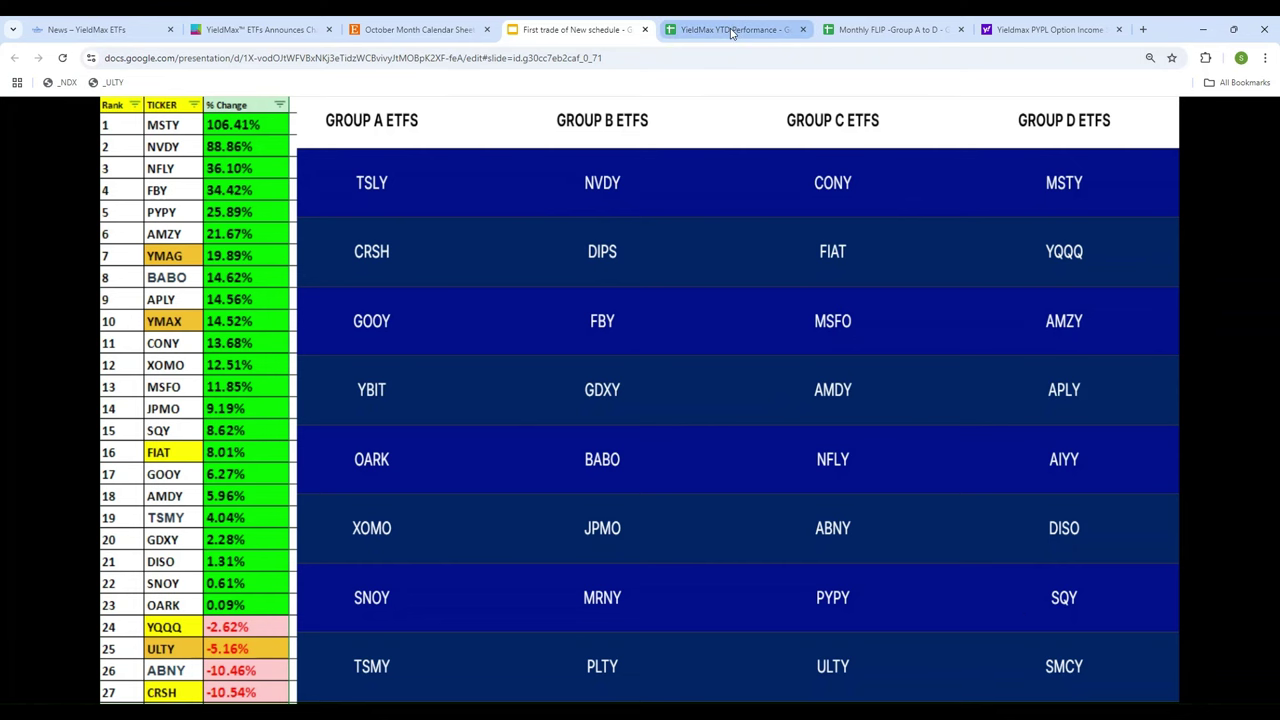
Step: Switch to the YieldMax YTD Performance spreadsheet and review the October performance data for all ranked ETFs
left_click(733, 33)
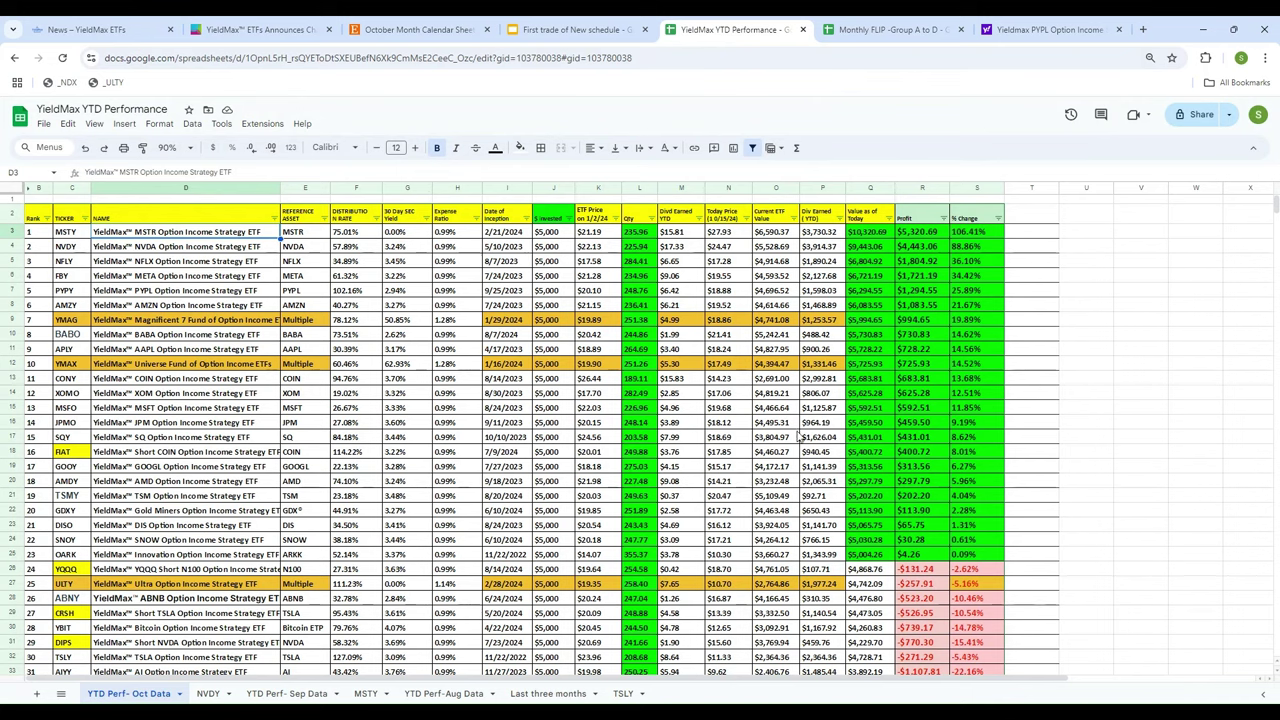
scroll(457, 530, "down", 2)
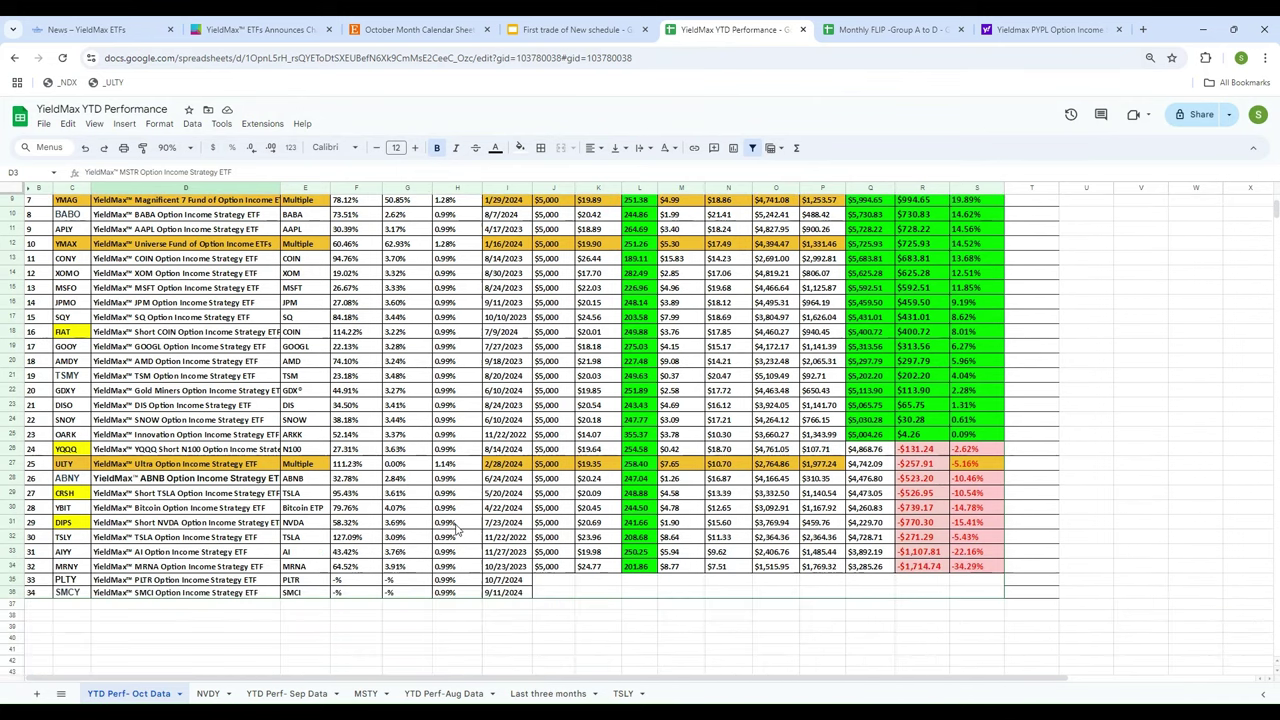
scroll(457, 530, "up", 3)
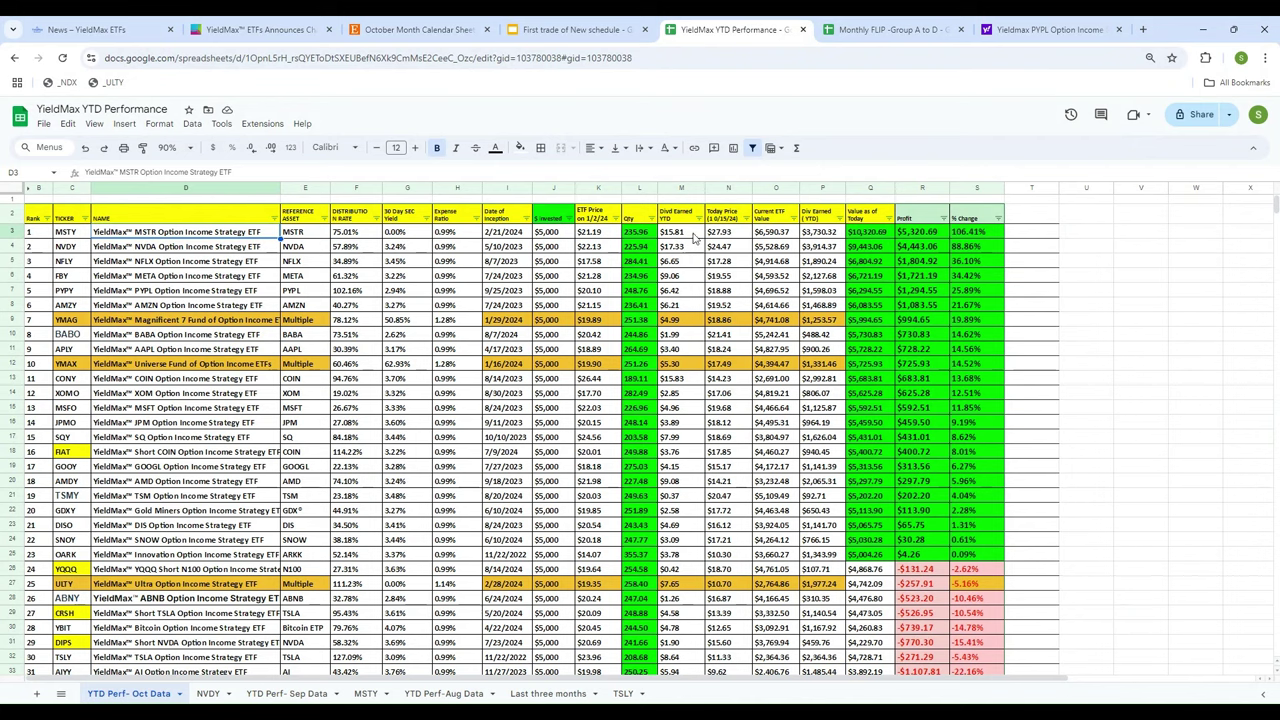
Step: Return to the ranking slide and reveal the red-boxed picks NVDY, MSTY, FBY, NFLY, PYPY, AMZY, GOOY and XOMO
left_click(543, 31)
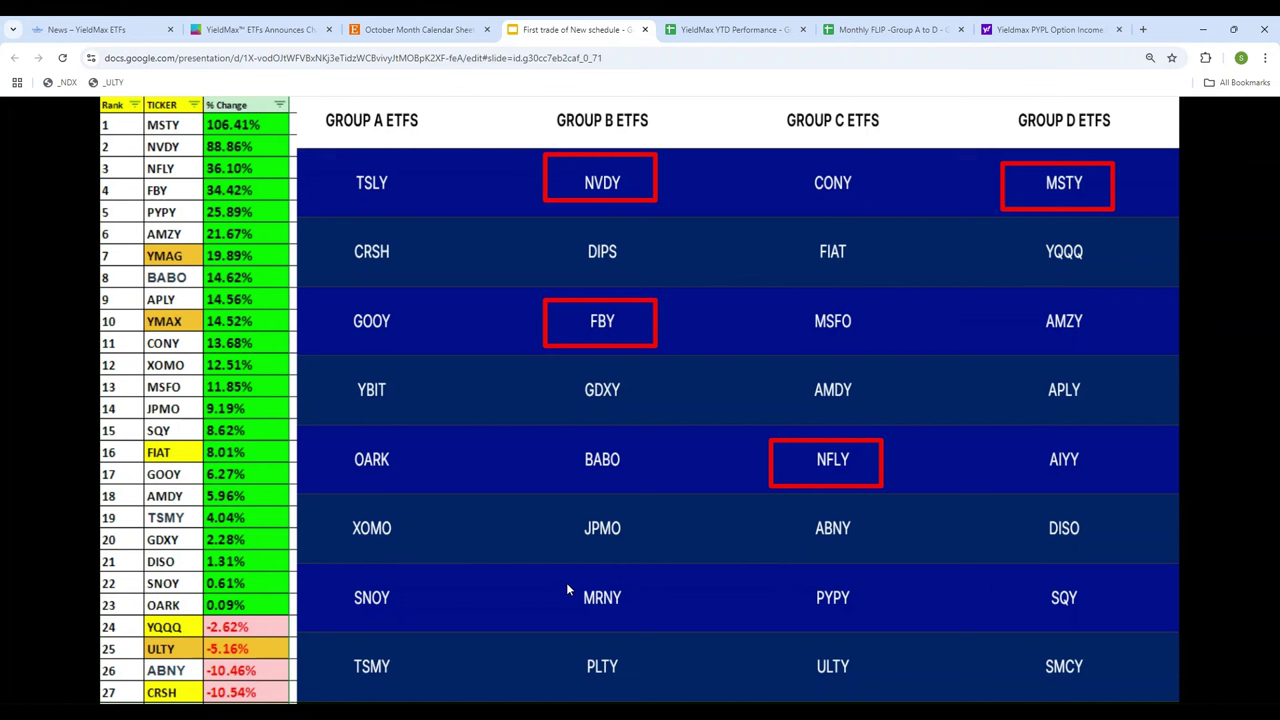
key("Right")
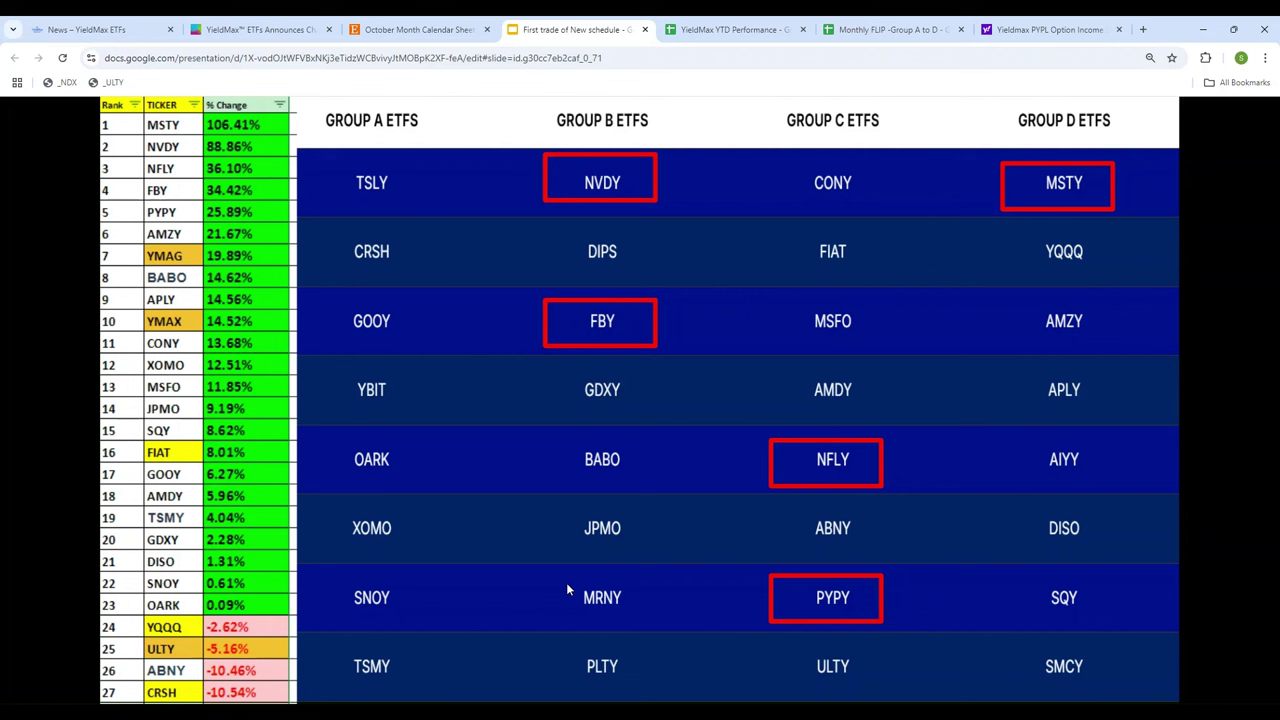
key("Right")
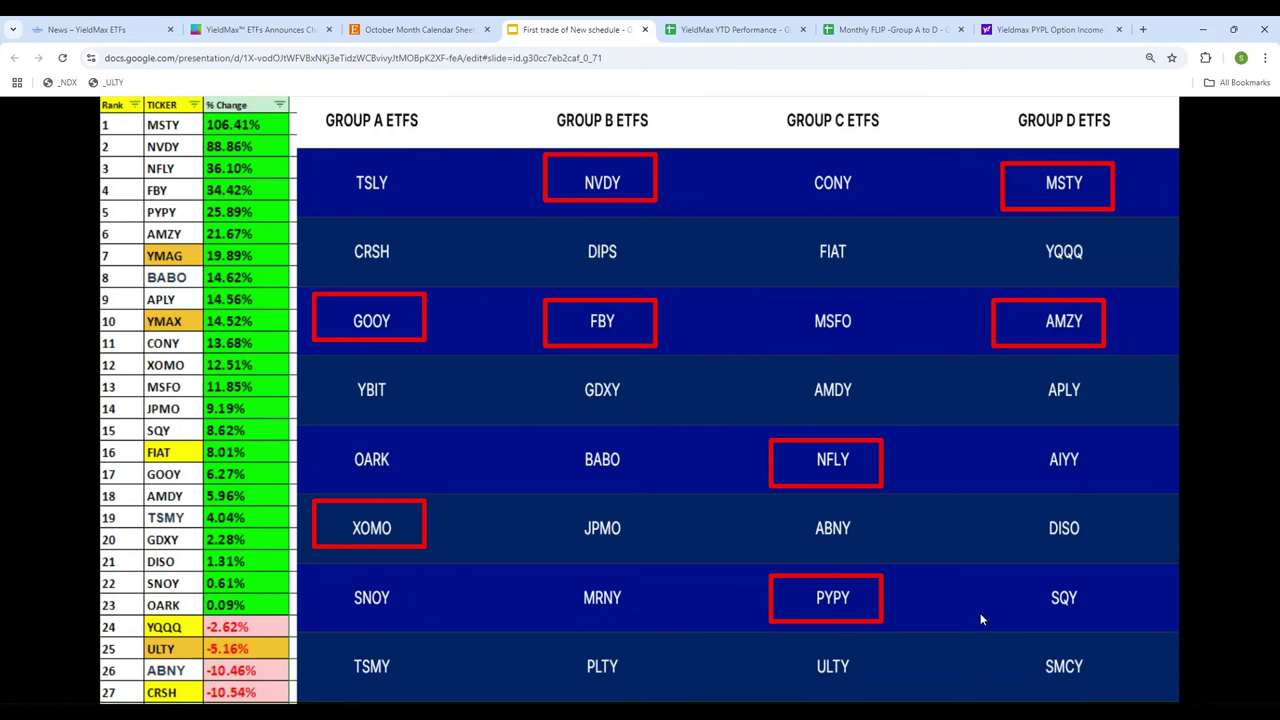
Step: Recheck the October YTD performance sheet, and reveal the orange-boxed picks CONY, ULTY and TSLY on the ranking slide
left_click(738, 30)
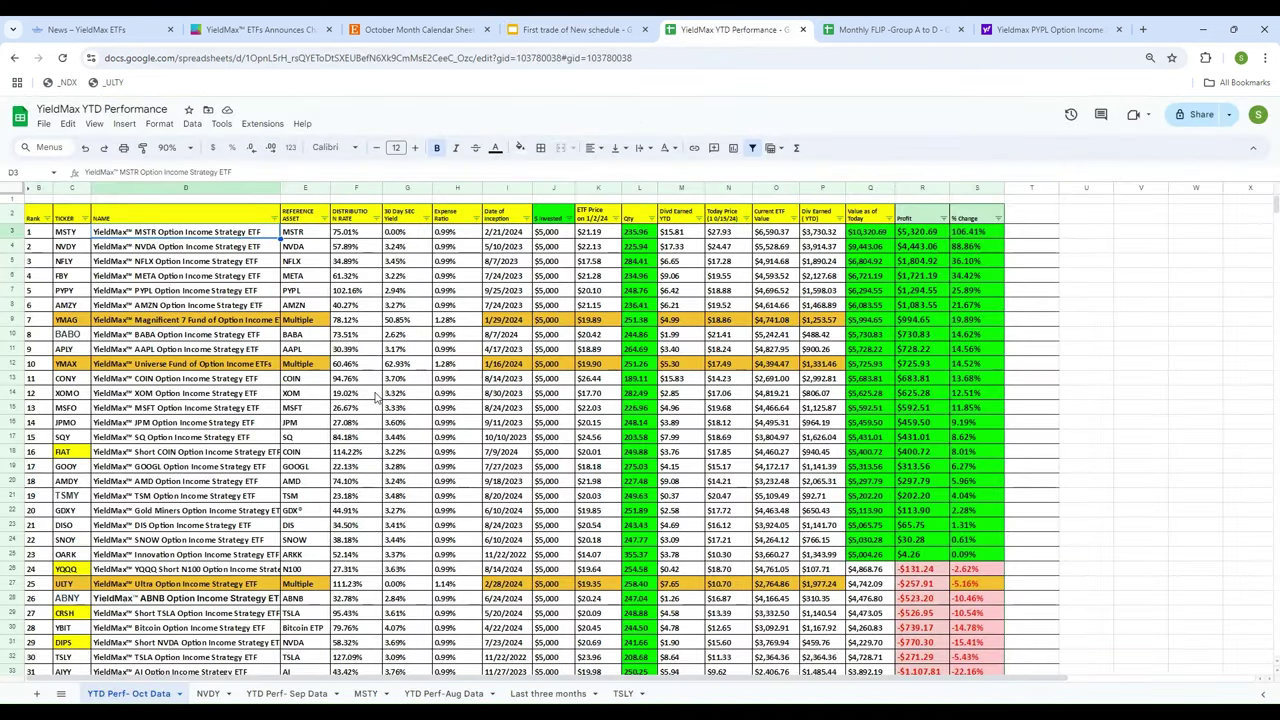
left_click(568, 32)
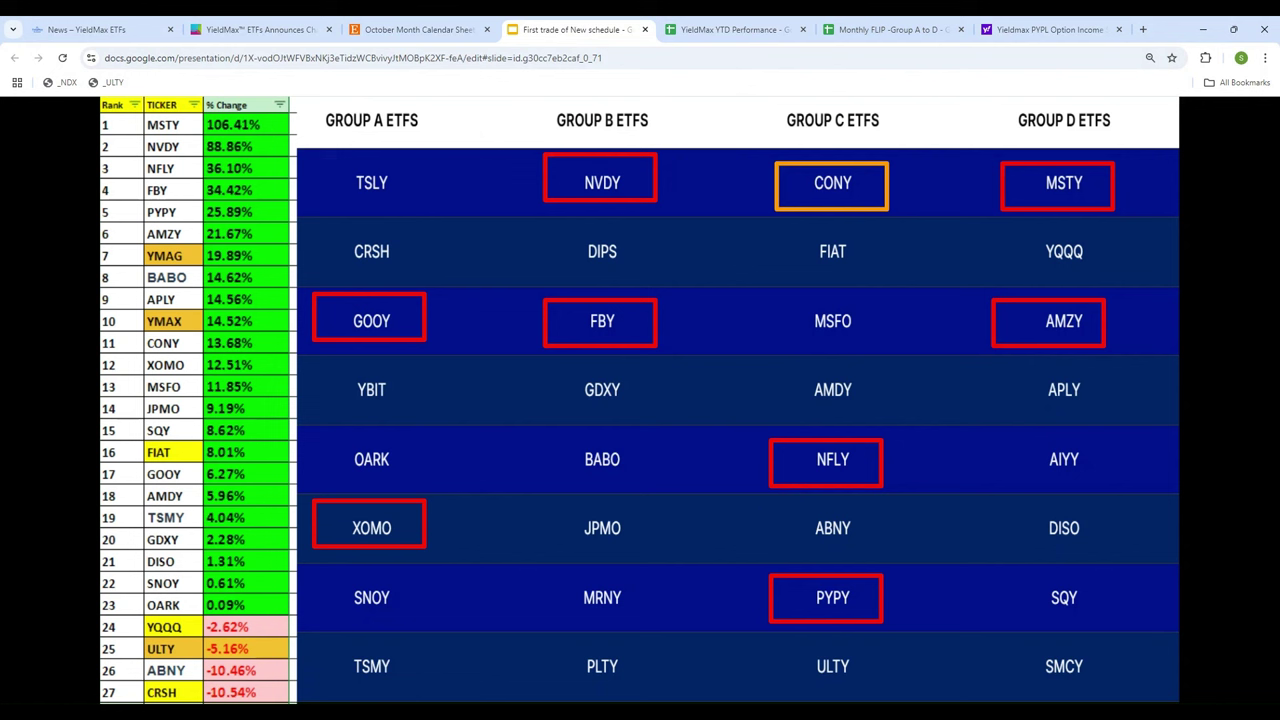
key("Right")
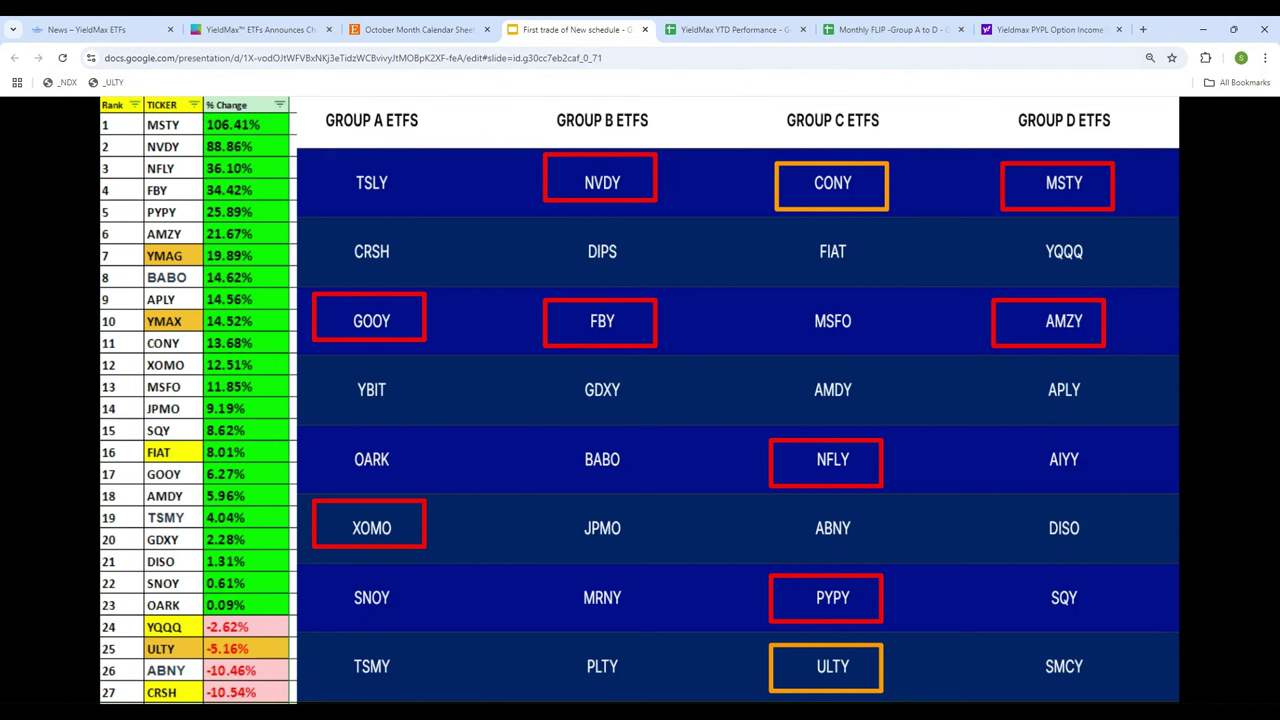
key("Right")
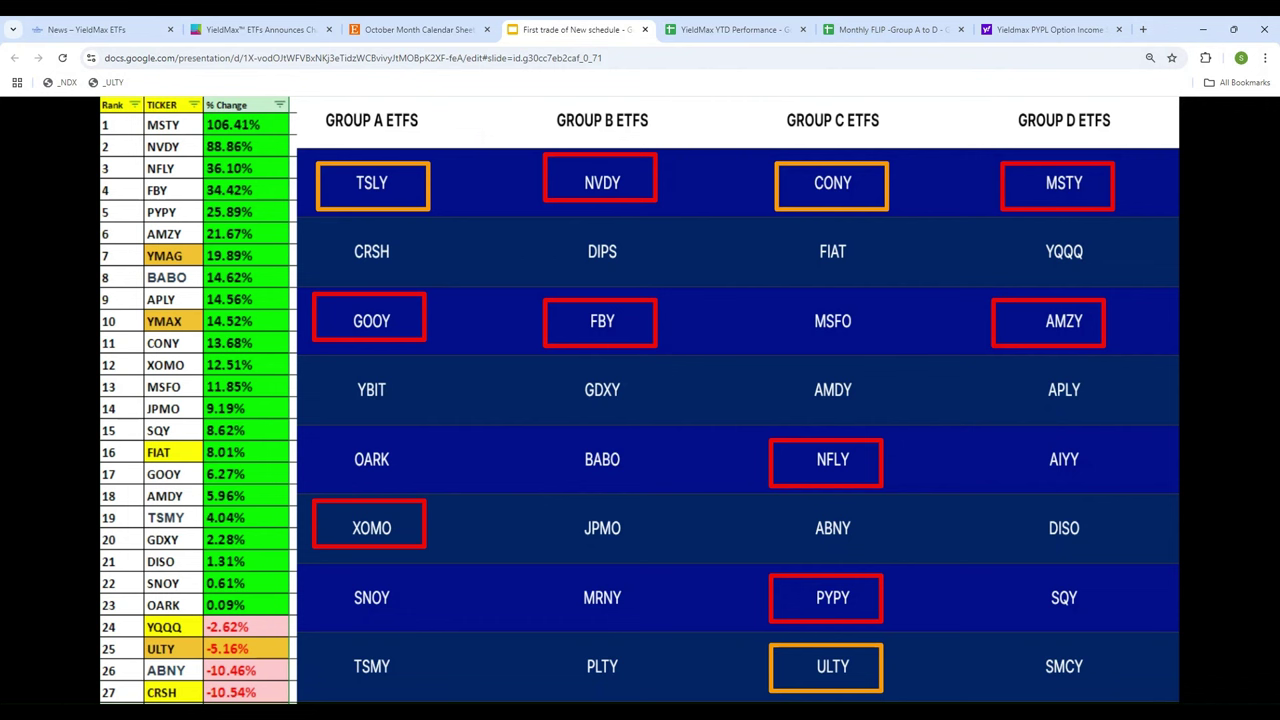
Step: Advance the presentation through the subscribe slide to the disclaimer, and switch to the Monthly FLIP -Group A to D spreadsheet
key("Right")
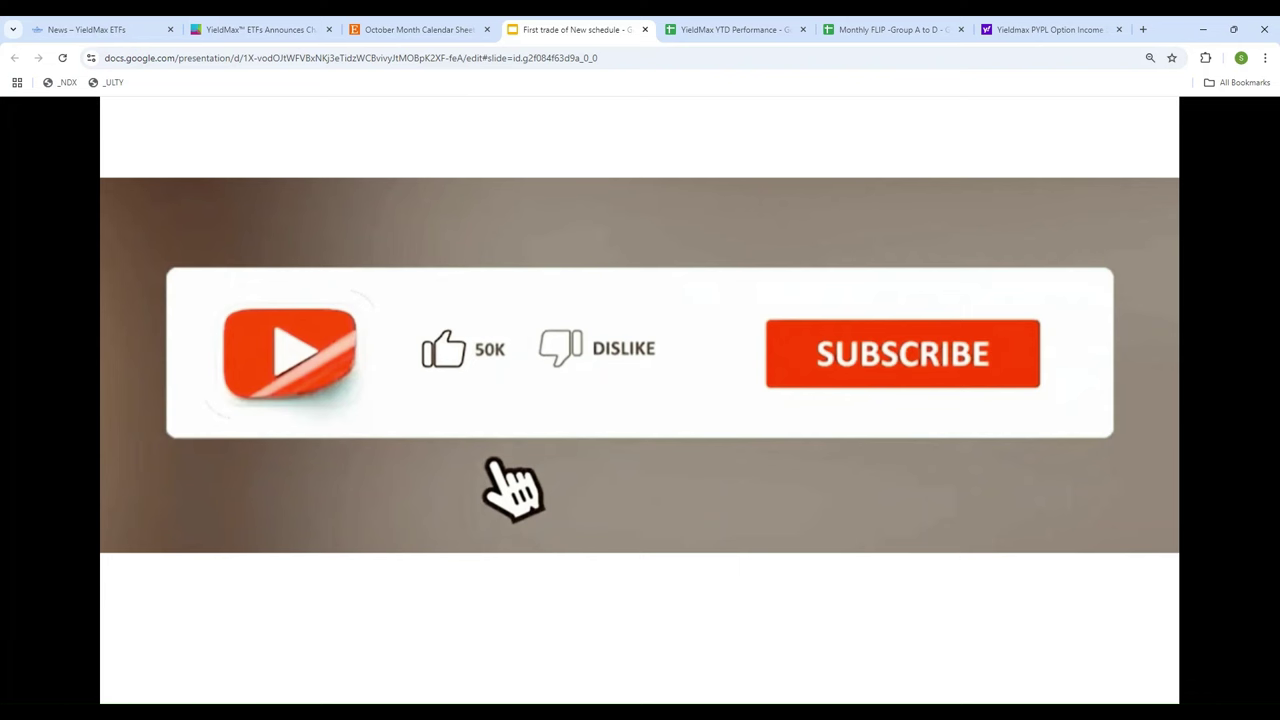
key("Right")
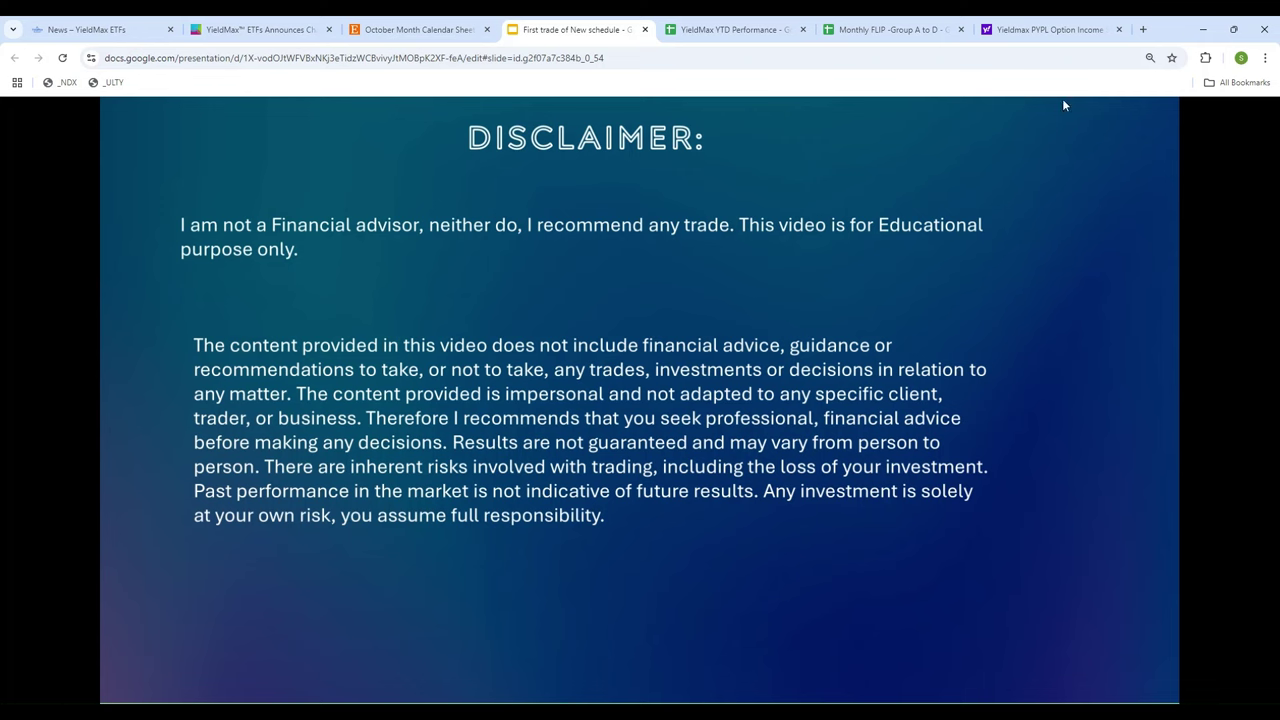
left_click(730, 30)
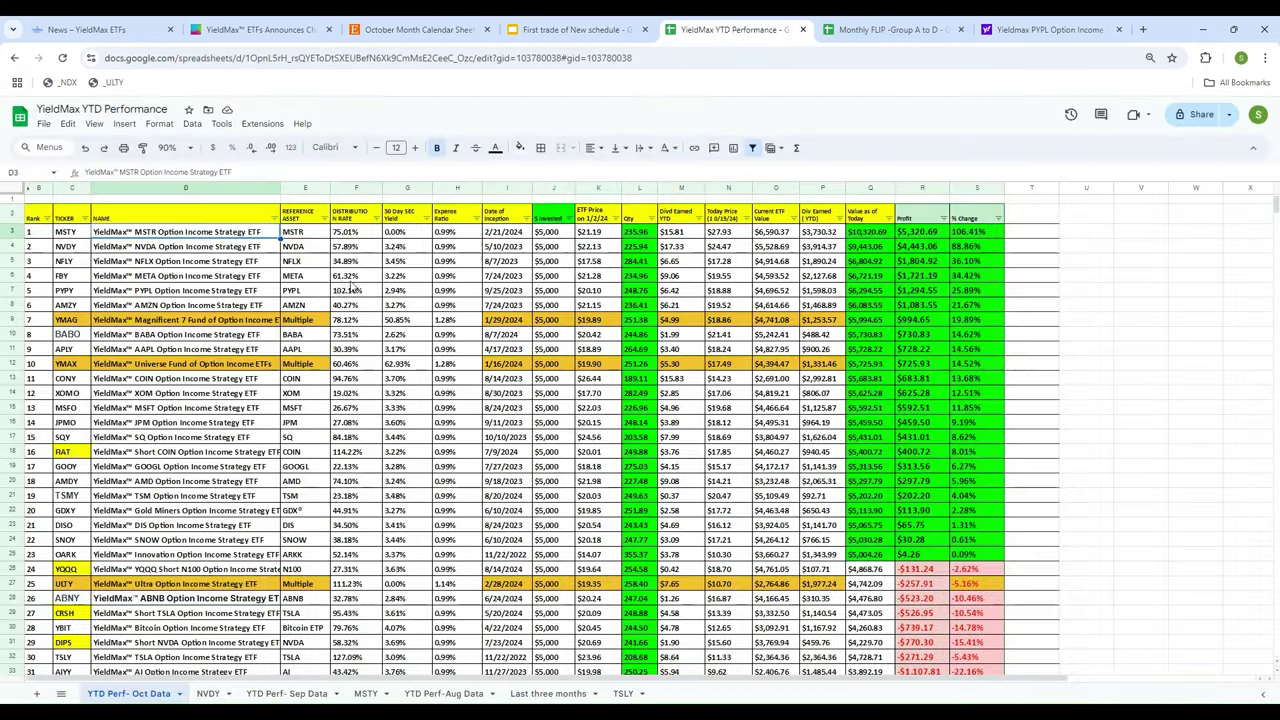
left_click(855, 30)
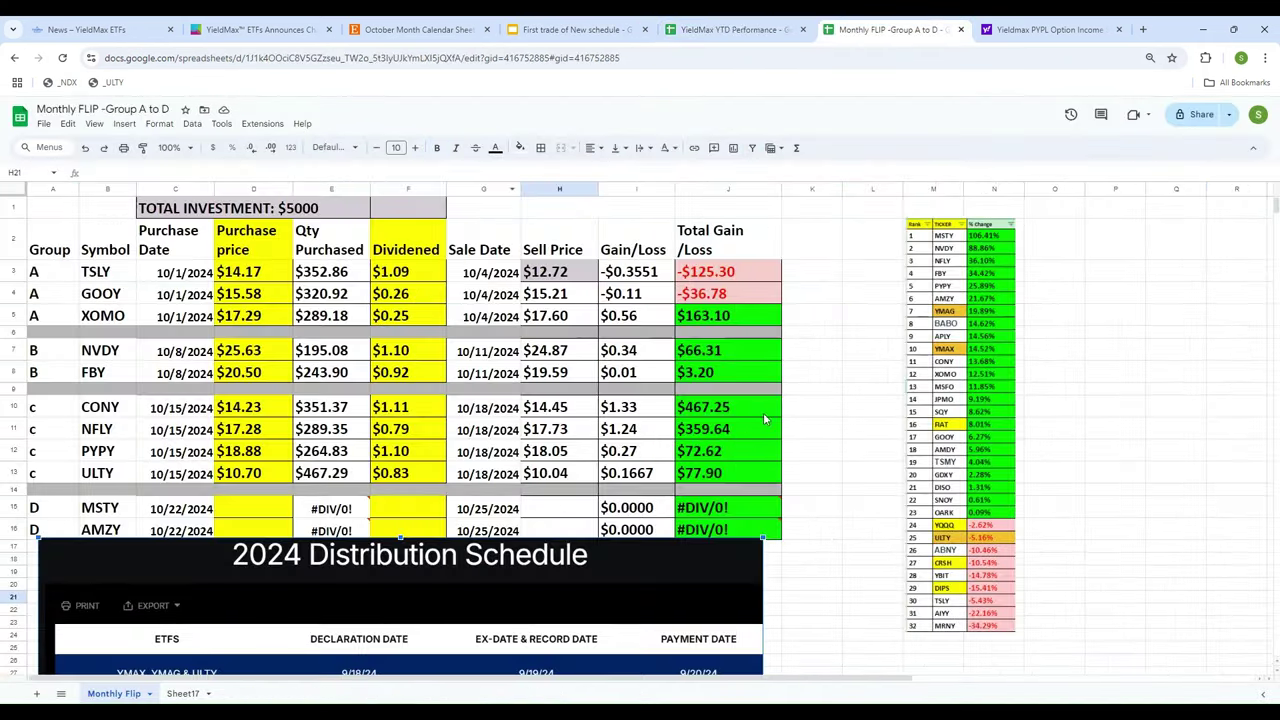
Step: Move the 2024 Distribution Schedule image beside the Sale Date column, starting at row 1, and select it in front of the ranking image
left_click_drag(648, 578, 1129, 223)
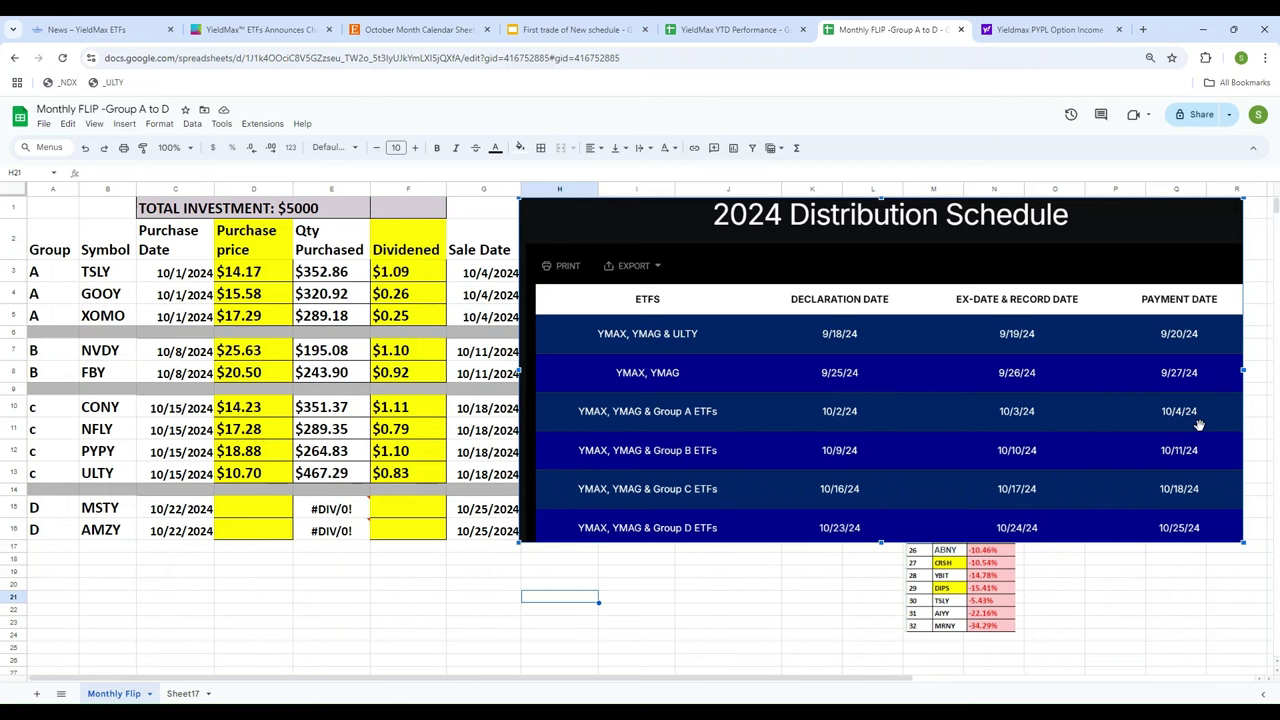
mouse_move(698, 236)
left_mouse_down()
mouse_move(725, 236)
mouse_move(701, 236)
left_mouse_up()
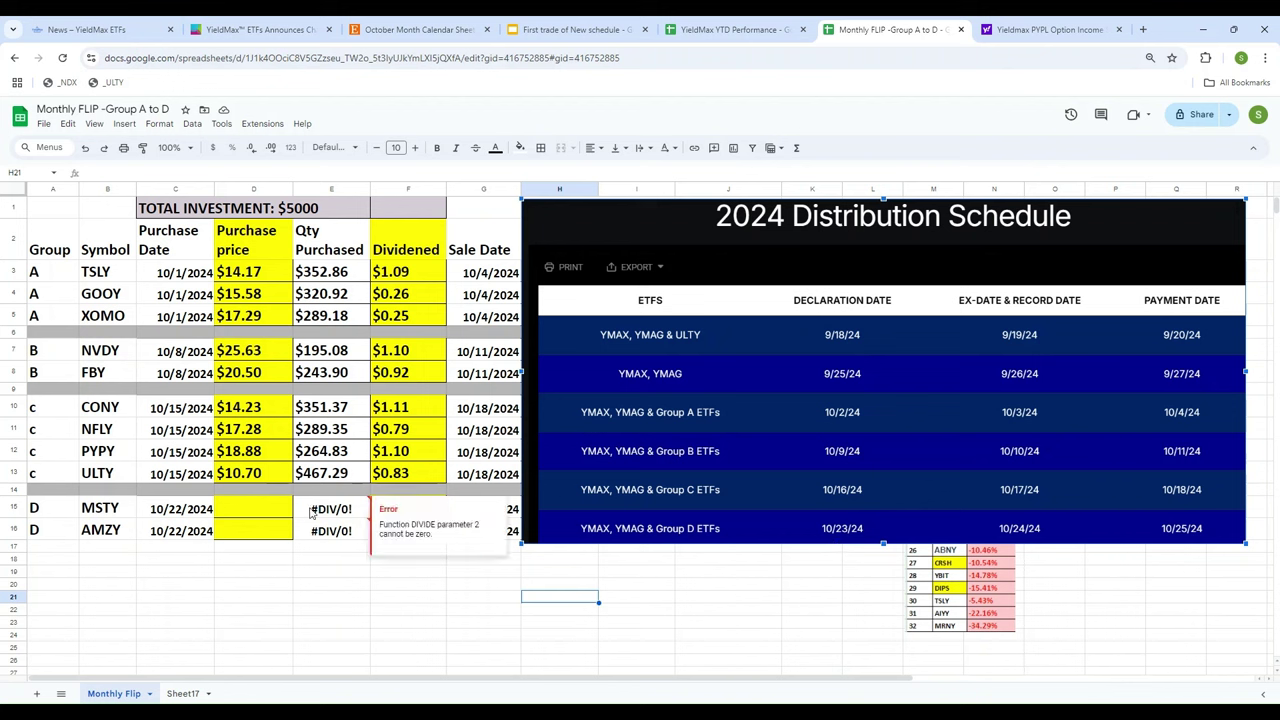
left_click(315, 624)
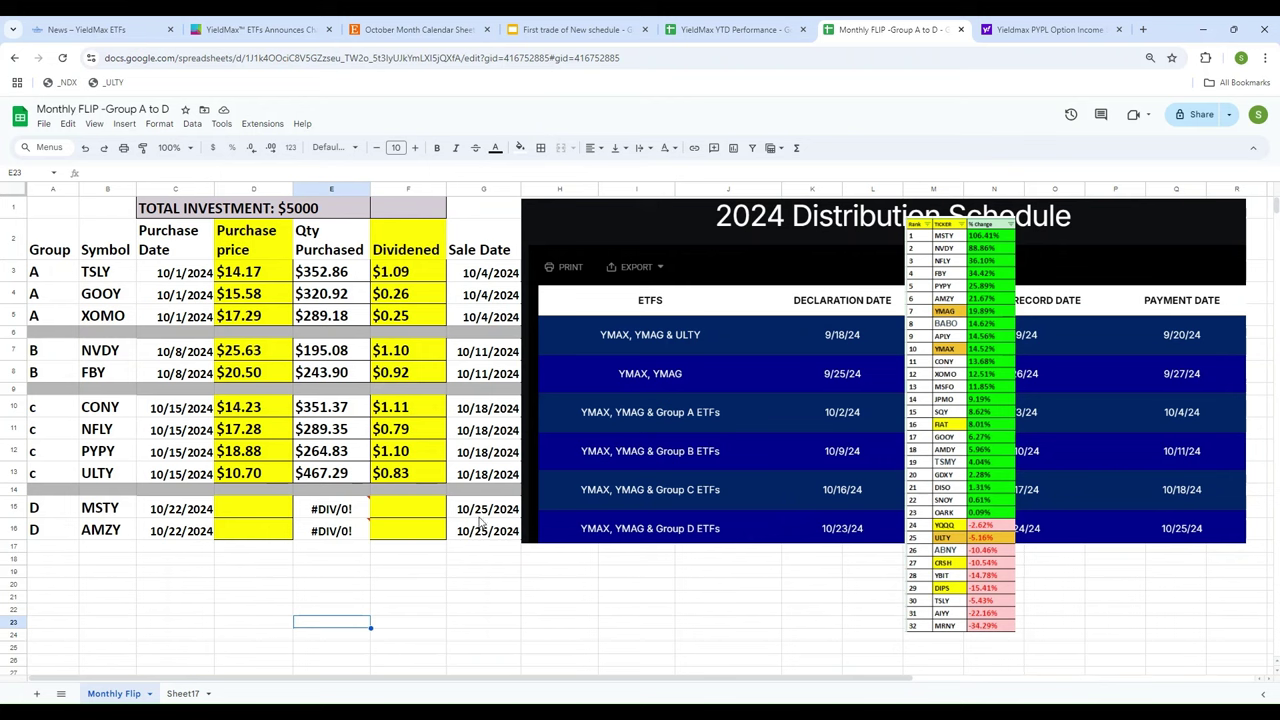
left_click(757, 589)
left_click(706, 216)
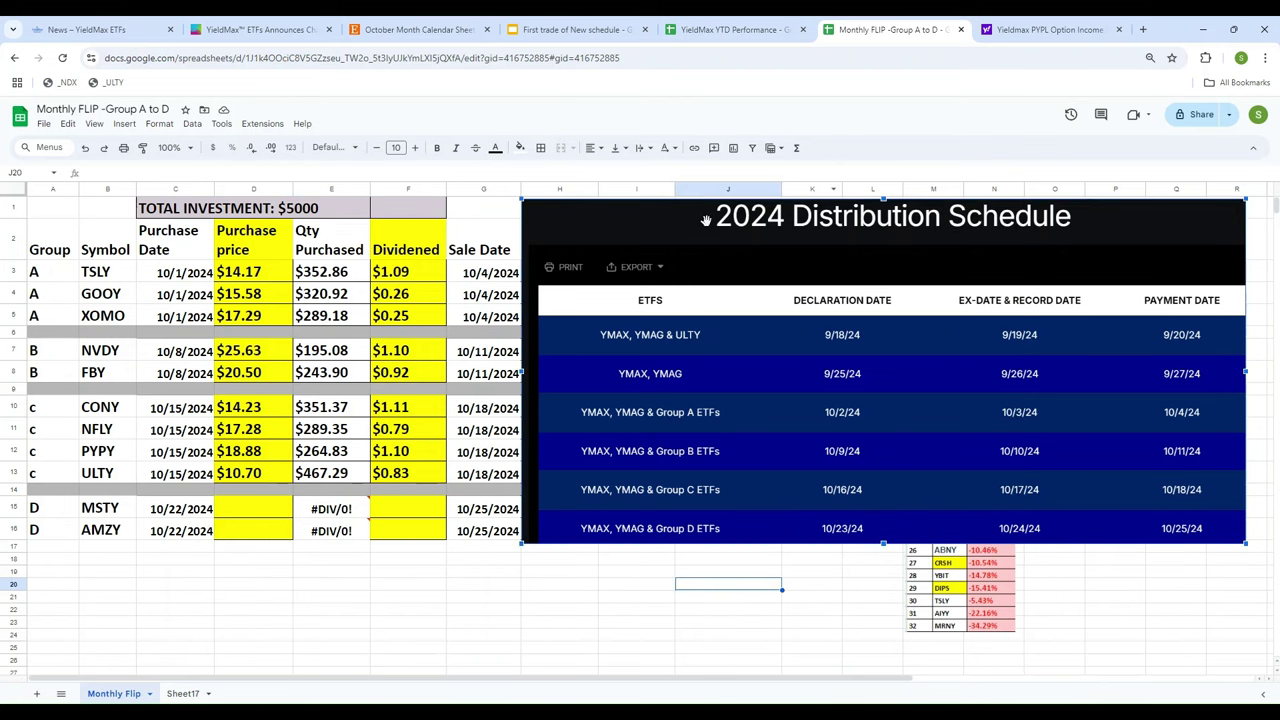
Step: Move the 2024 Distribution Schedule image beside the Total Gain/Loss column to uncover the sale result columns
key("Delete")
key("ctrl+z")
left_click_drag(466, 594, 937, 241)
Step: Clear the purchase price, sell price and gain/loss cells in the TSLY row
left_click(258, 276)
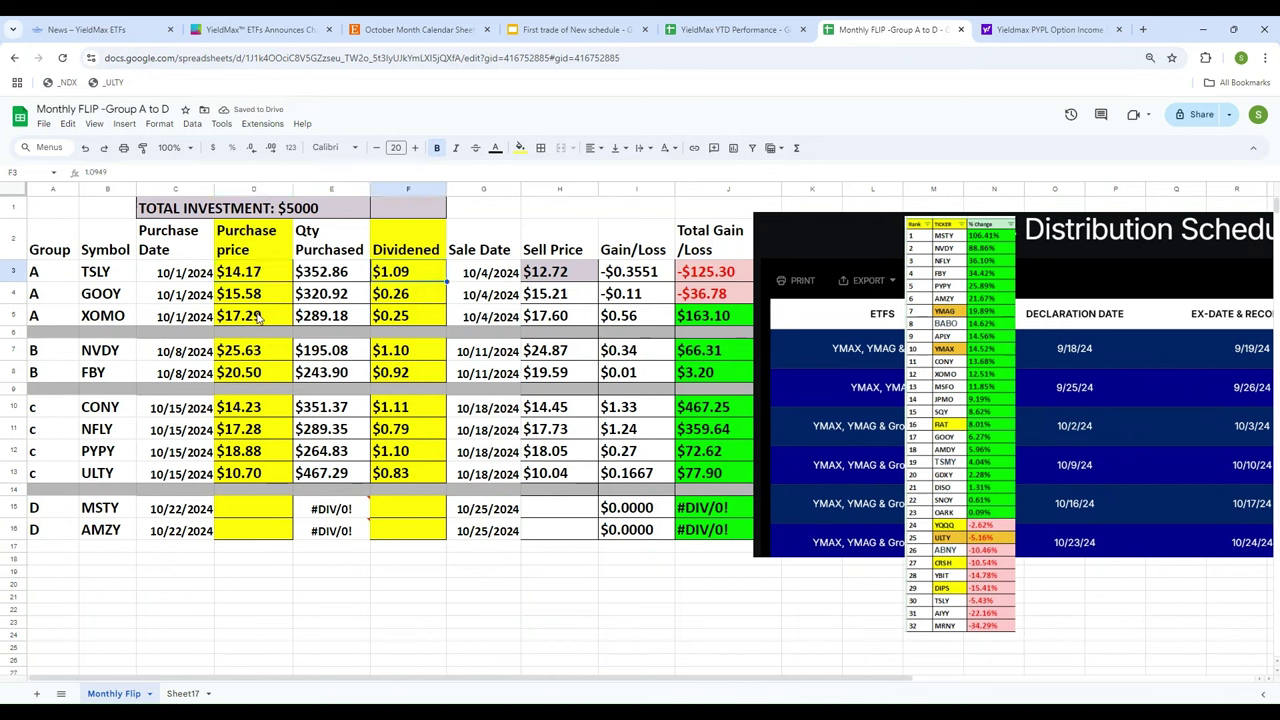
key("Delete")
key("Right")
key("Right")
key("Right")
key("Right")
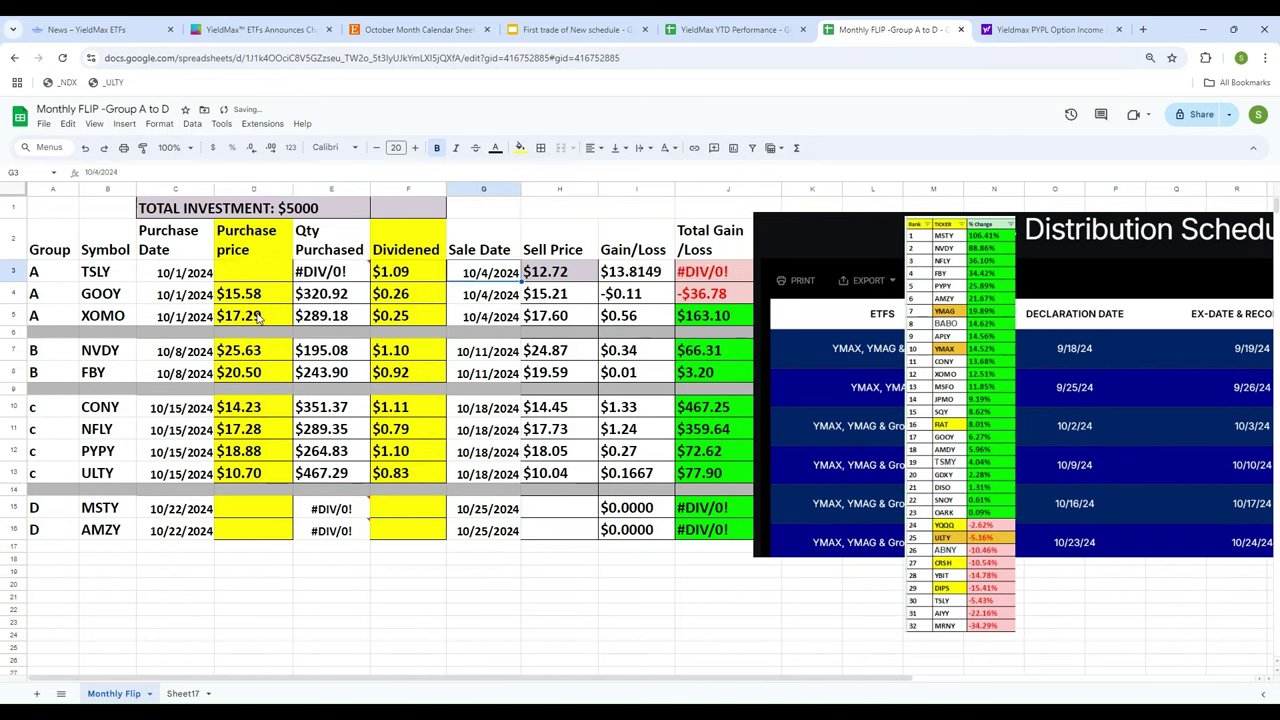
key("Delete")
key("Right")
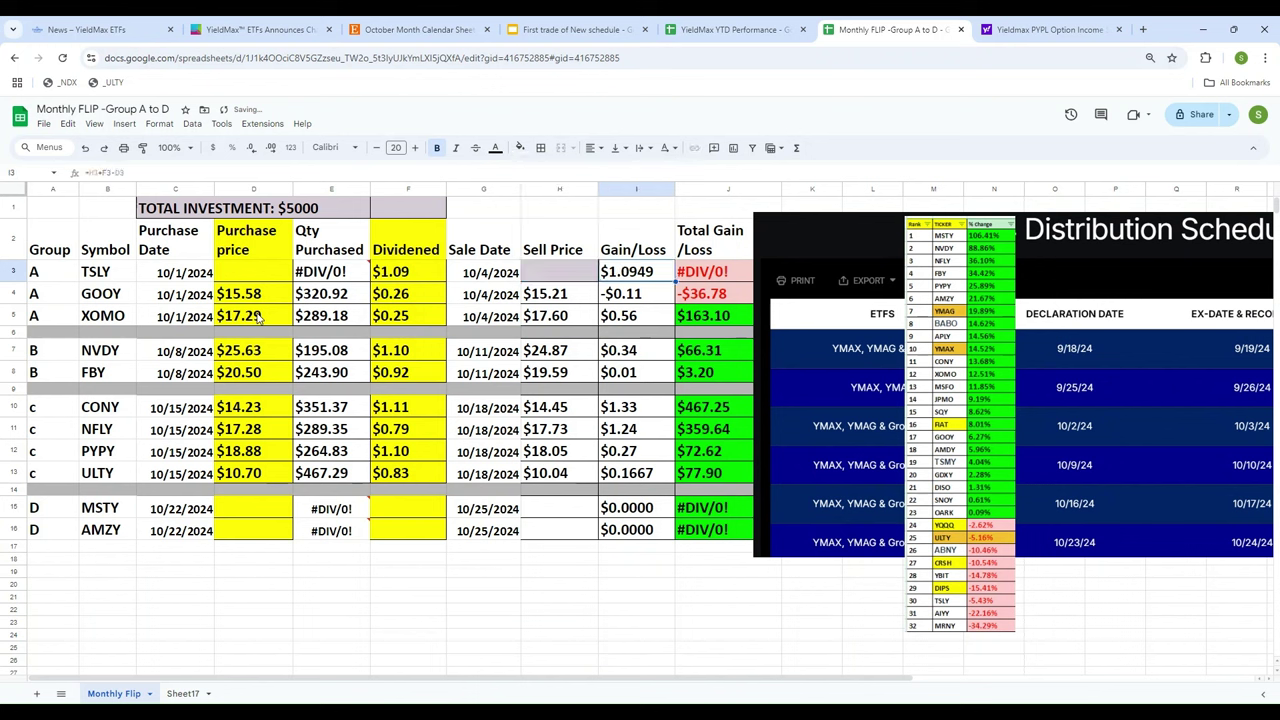
key("Delete")
Step: Go back through the TSLY row to its group, symbol and purchase date cells
key("Left")
key("Left")
key("Left")
key("Left")
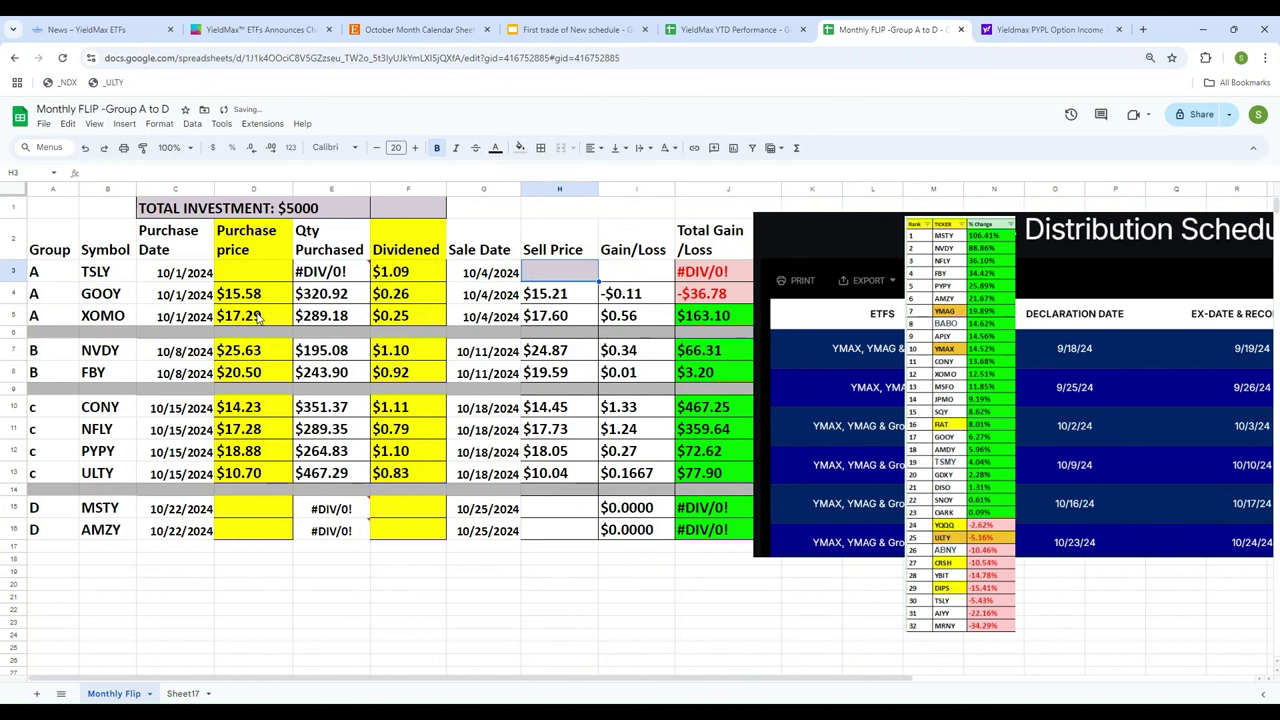
key("Left")
key("Left")
key("Left")
key("Left")
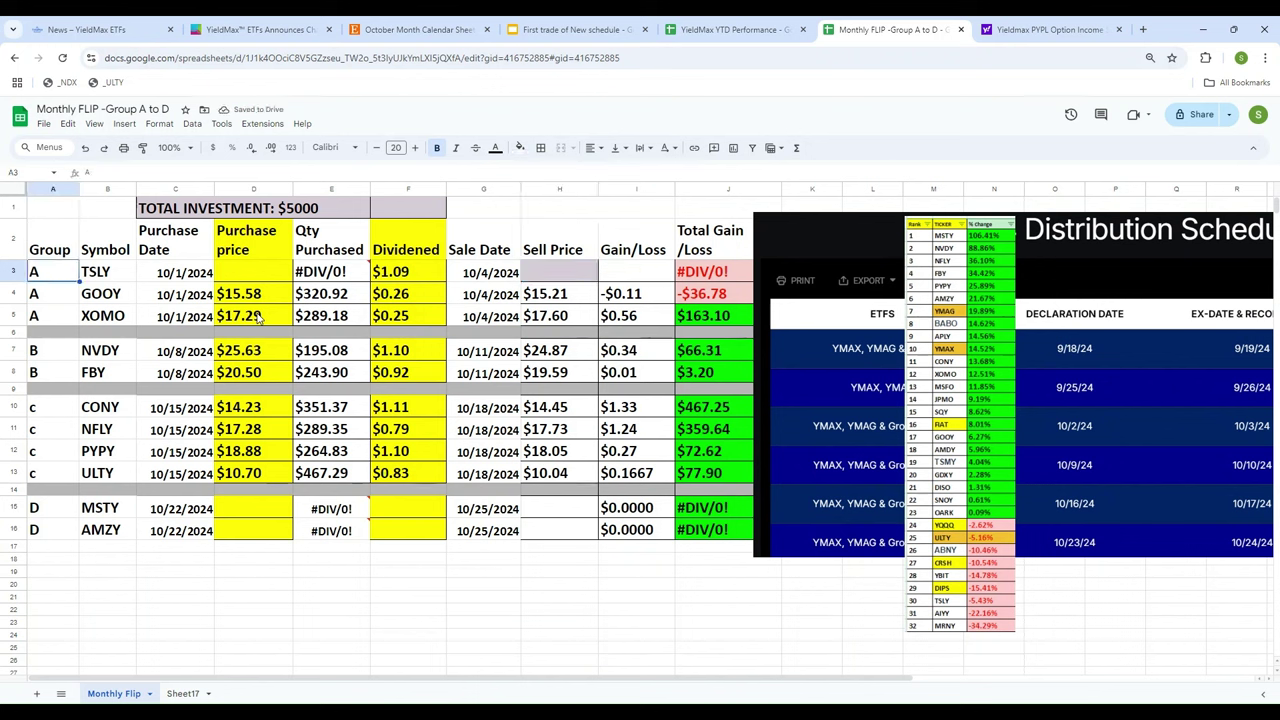
key("Right")
key("Right")
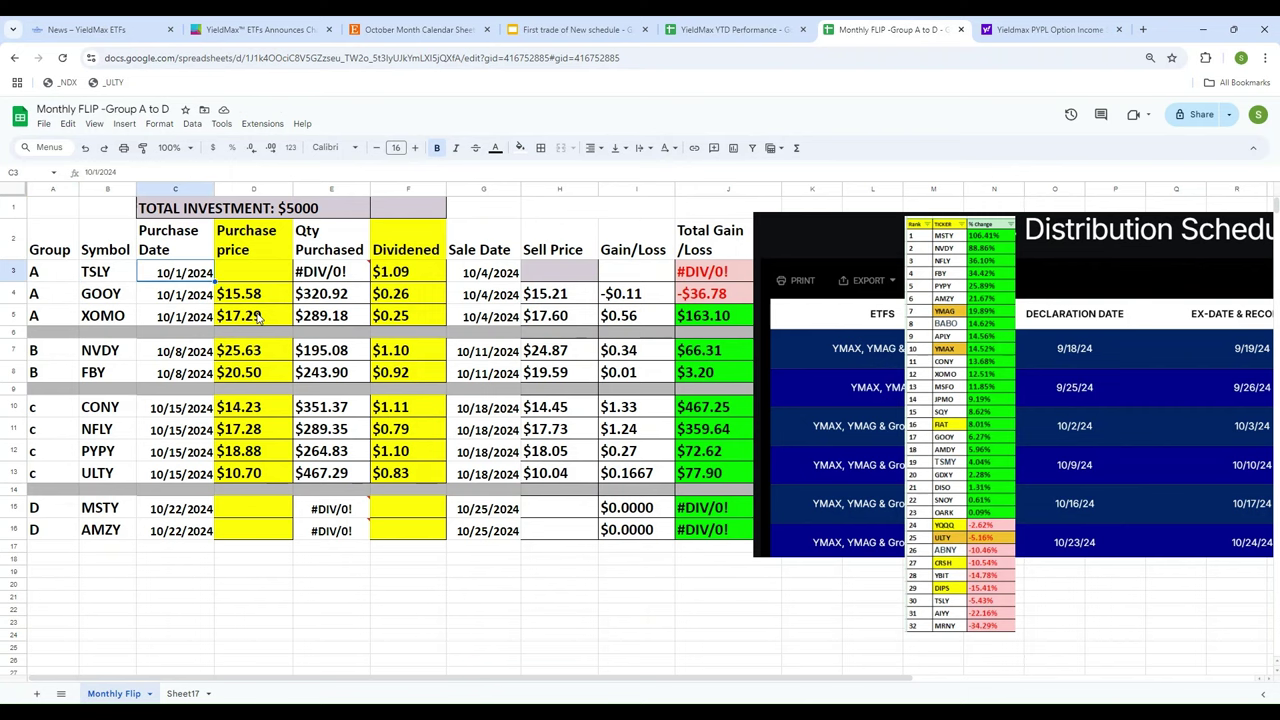
Step: Switch to Yahoo Finance, look up TSLY's historical prices and check the October 1, 2024 close
left_click(1030, 30)
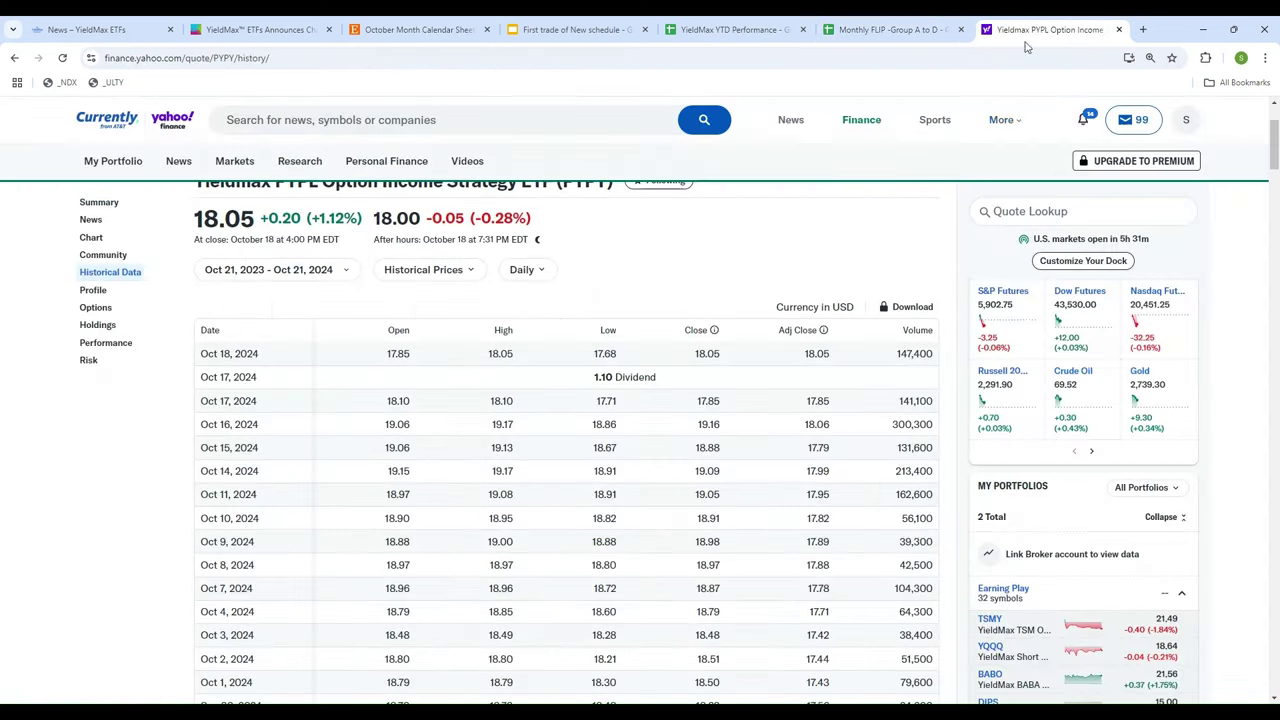
left_click(1132, 212)
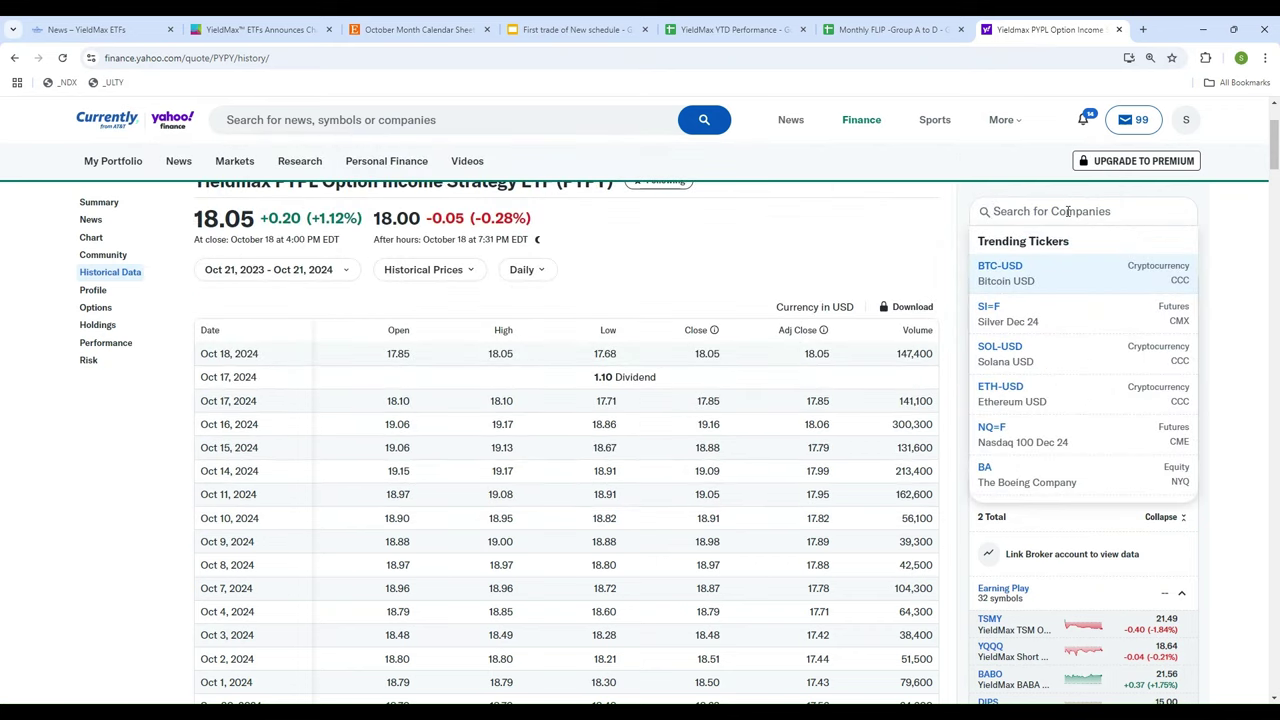
type("tsly")
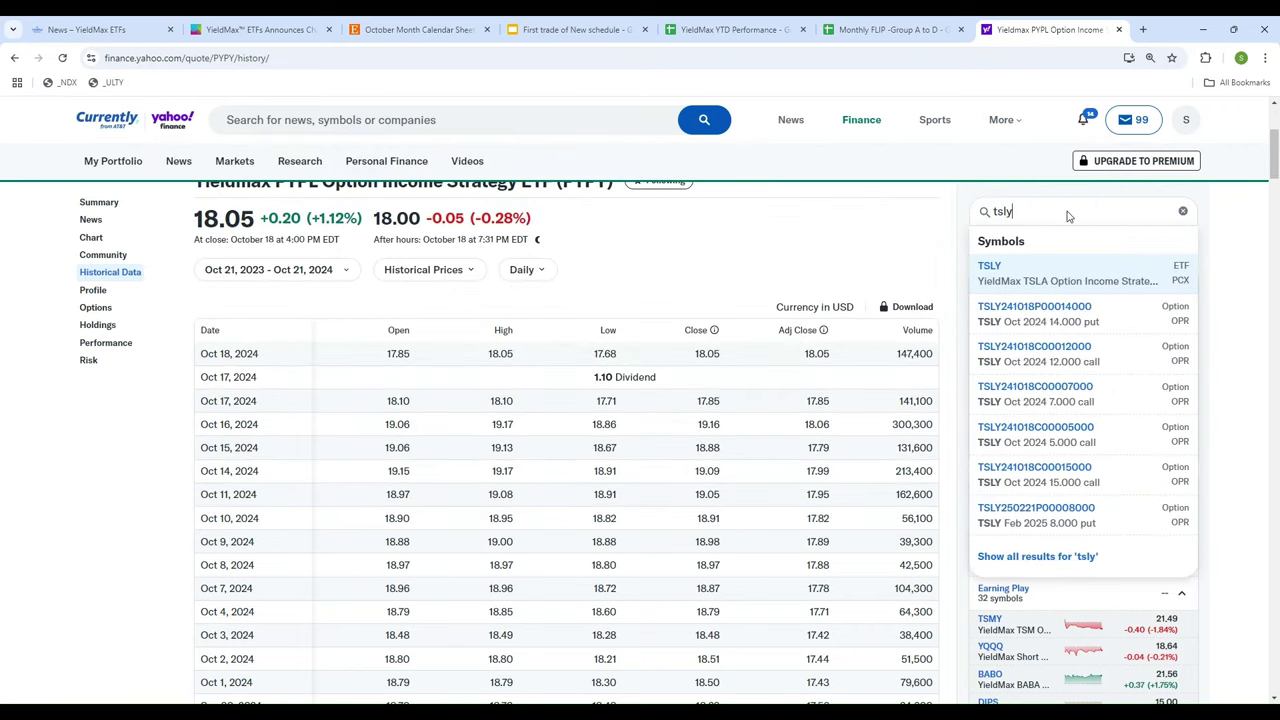
left_click(1025, 290)
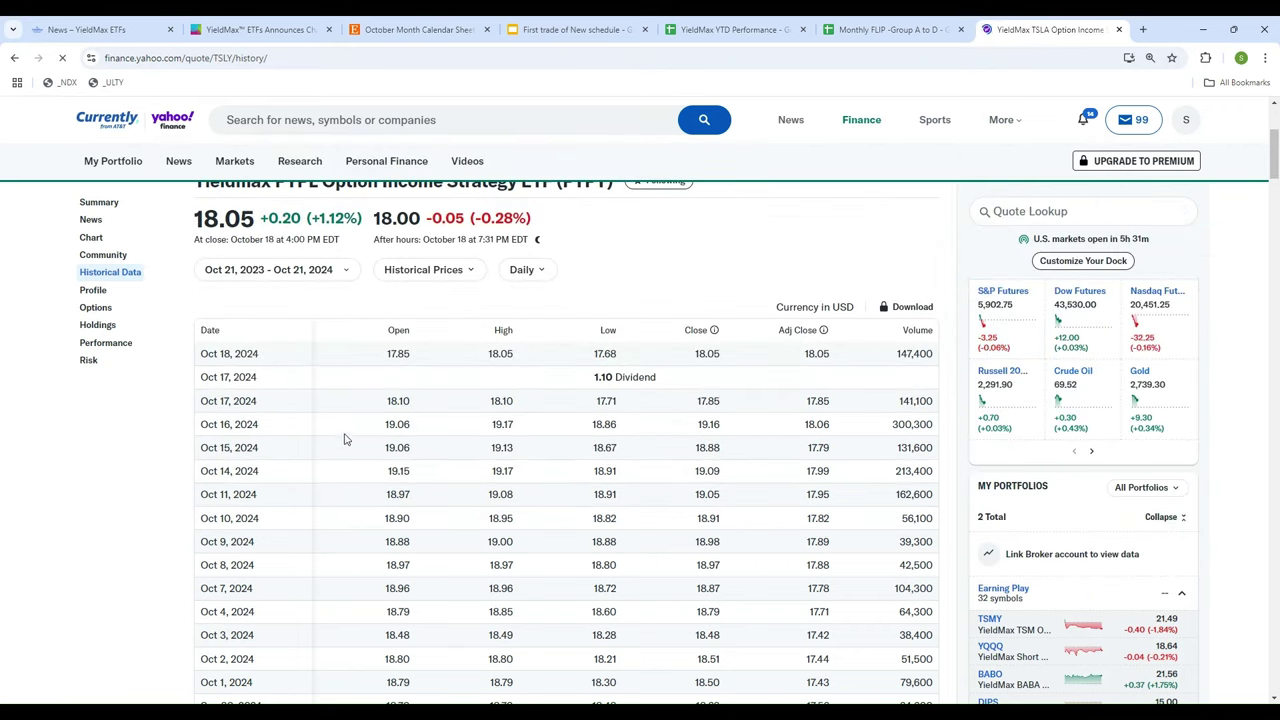
scroll(329, 520, "down", 5)
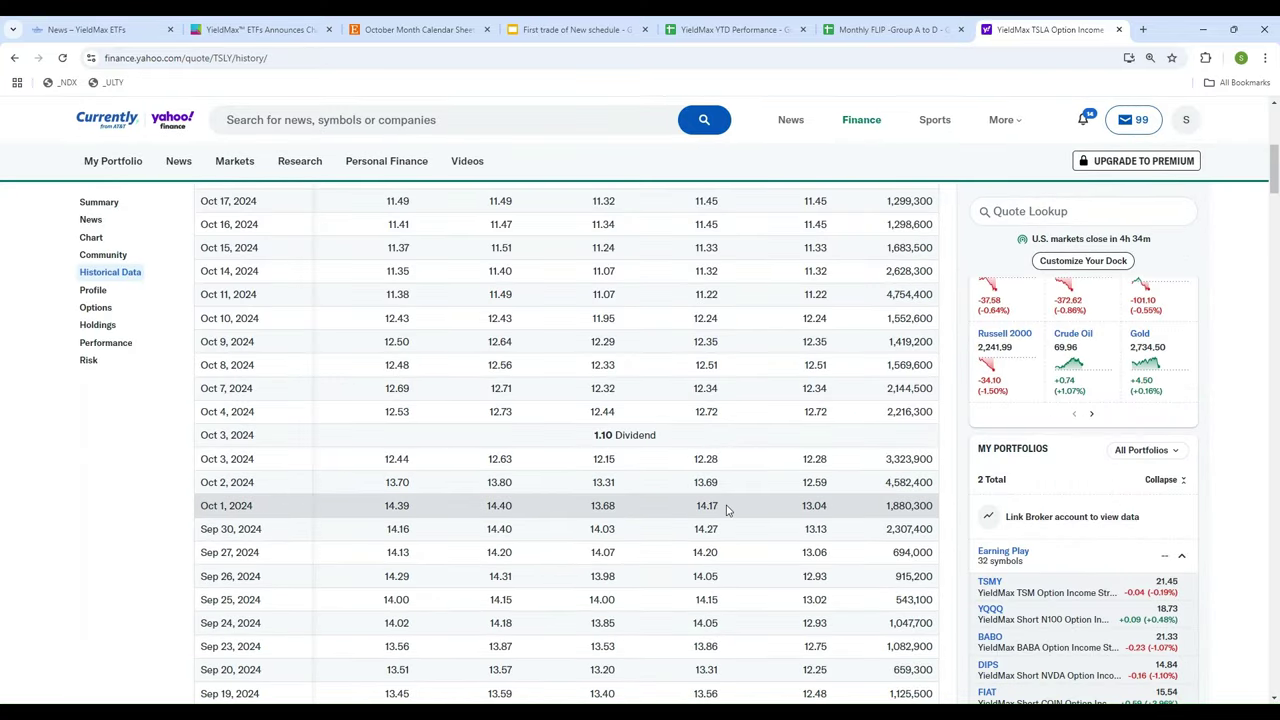
Step: Close the YieldMax YTD Performance spreadsheet and enter 14.17 as TSLY's purchase price in the Monthly FLIP sheet
left_click(766, 29)
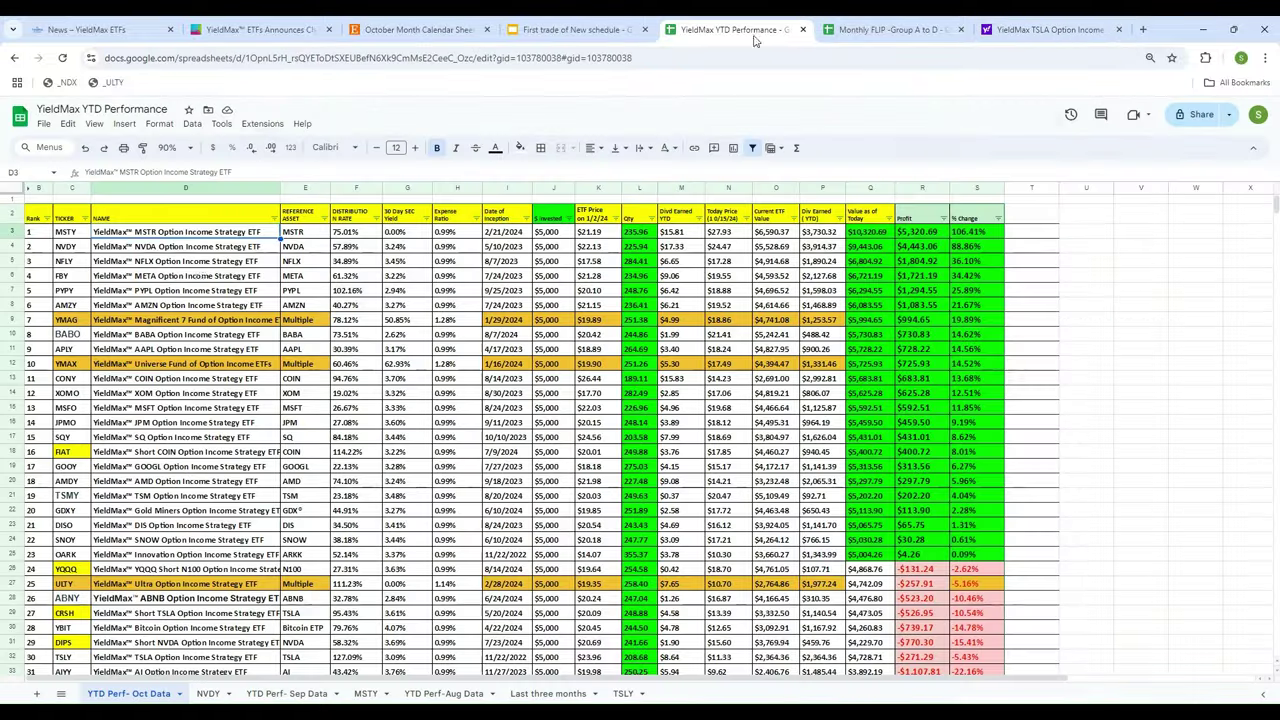
left_click(805, 31)
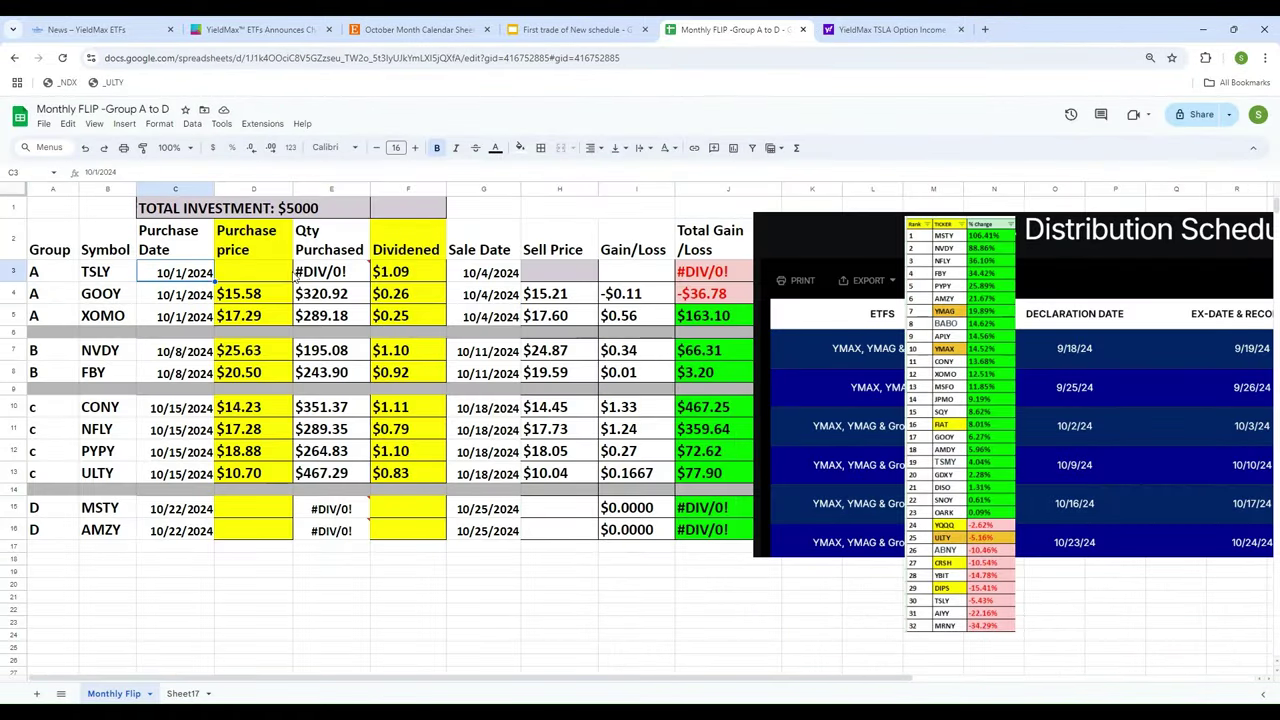
left_click(260, 280)
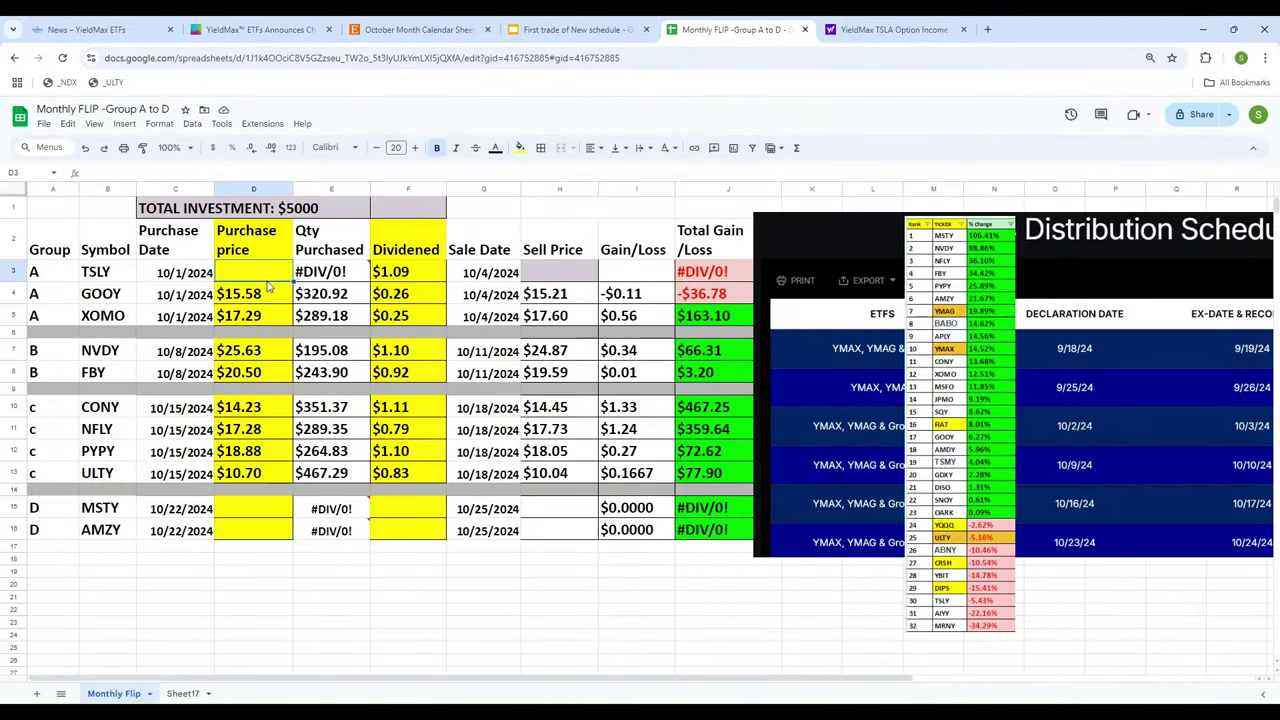
type("14")
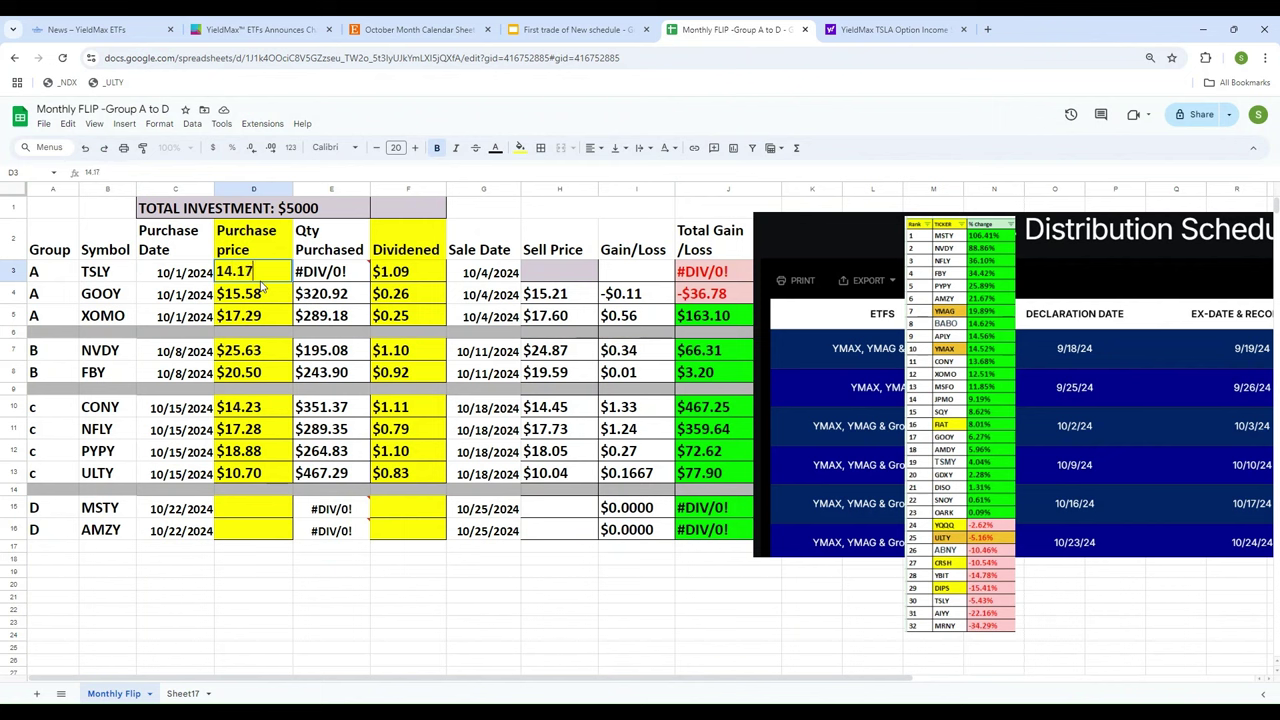
type(".17")
key("Tab")
Step: Calculate TSLY's quantity purchased in E3 with the formula =5000/D3
type("=5000")
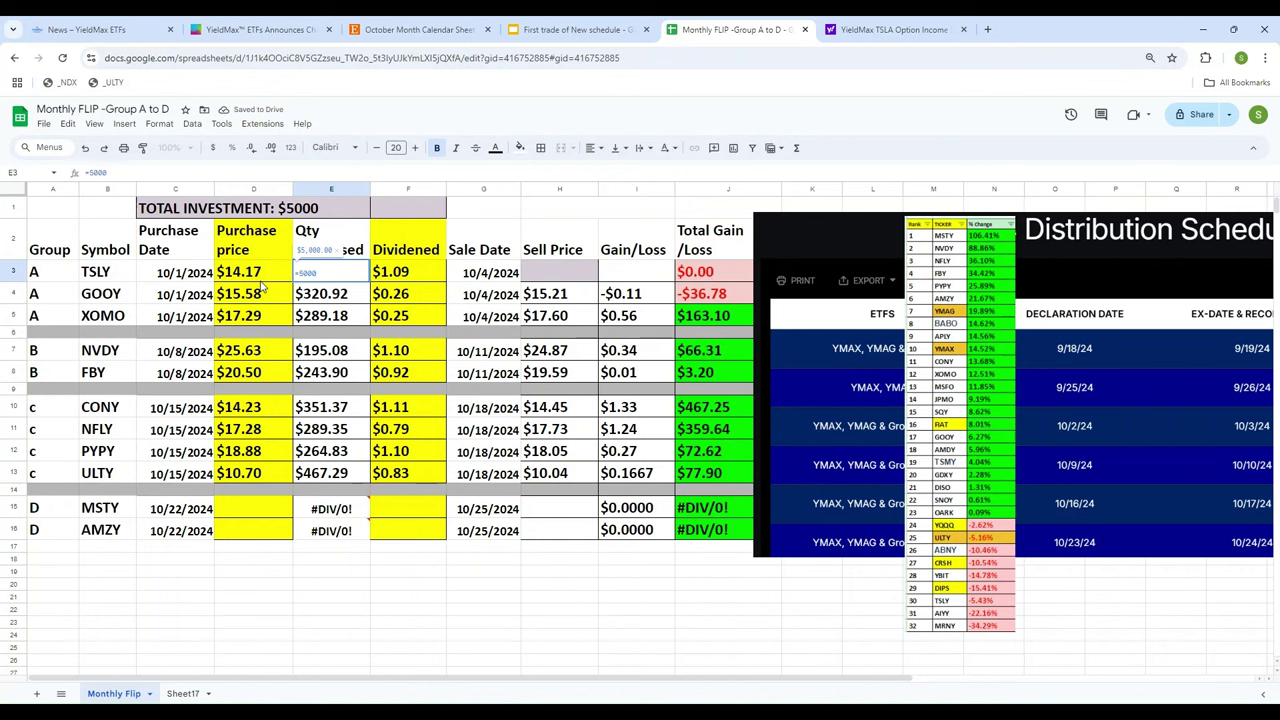
key("Tab")
key("Return")
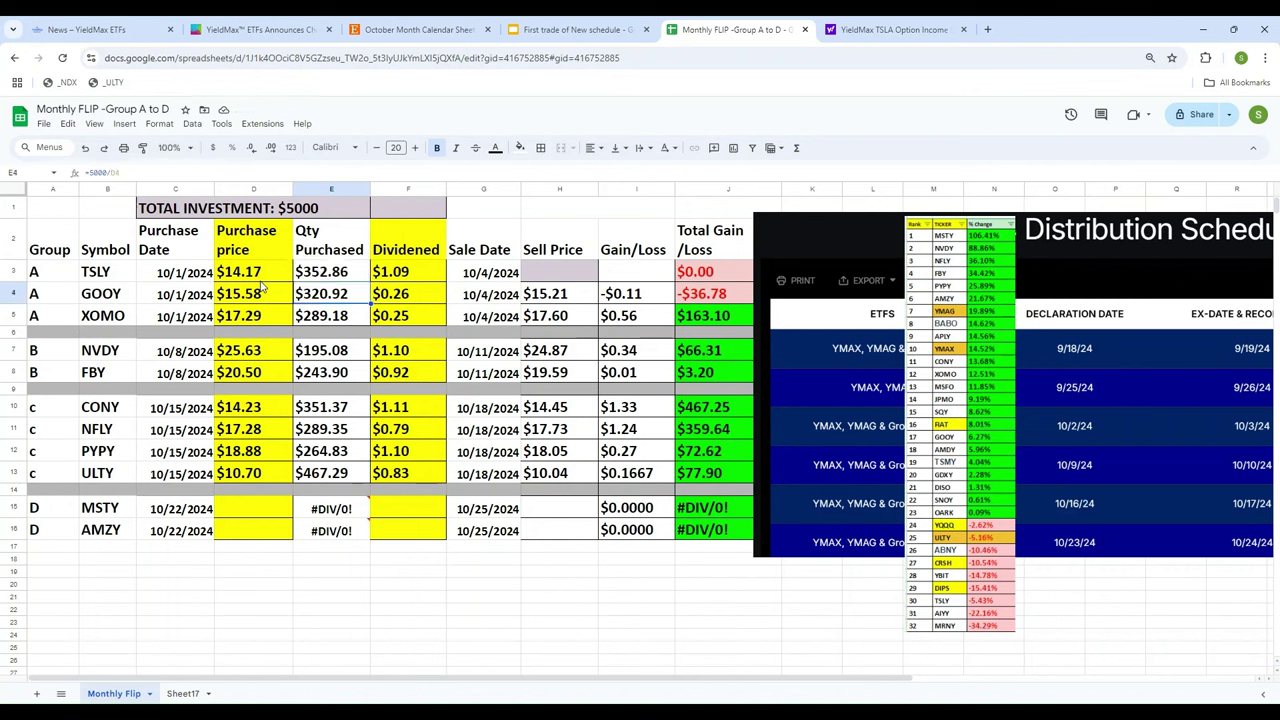
key("Up")
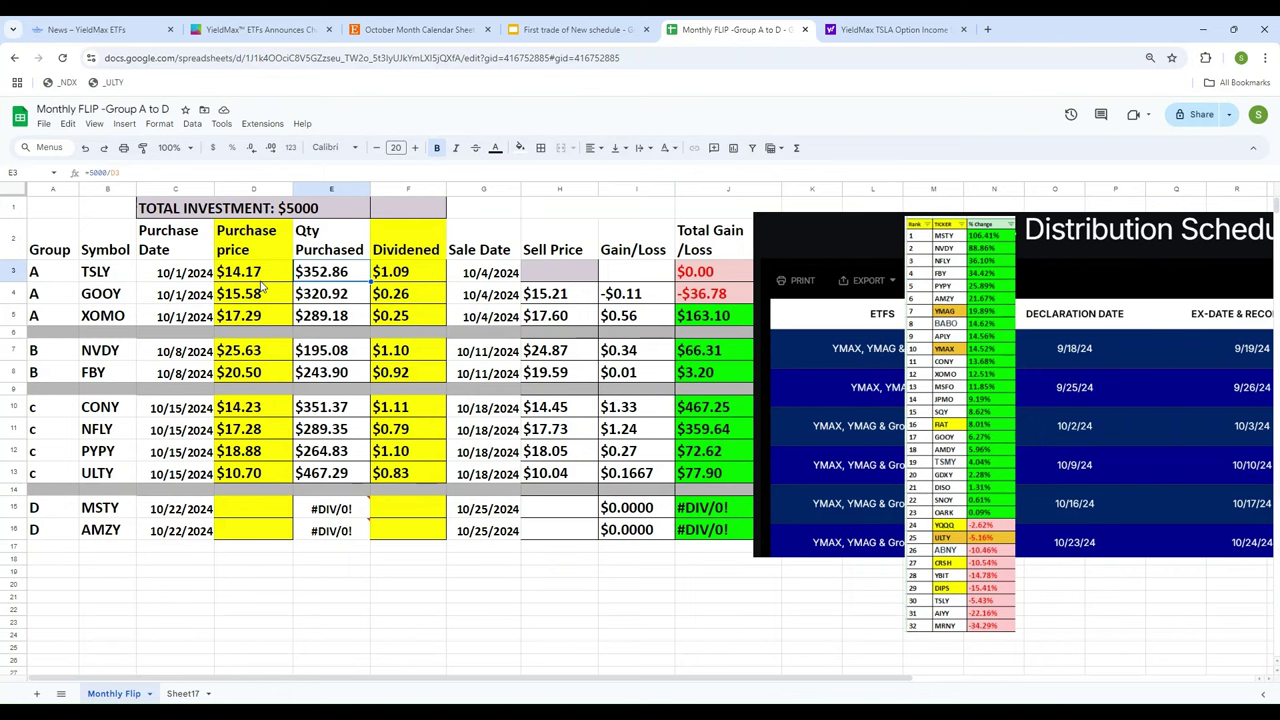
Step: Open TSLY's fund page on the YieldMax ETFs website and check its October 2024 payout under Distribution Details
key("Right")
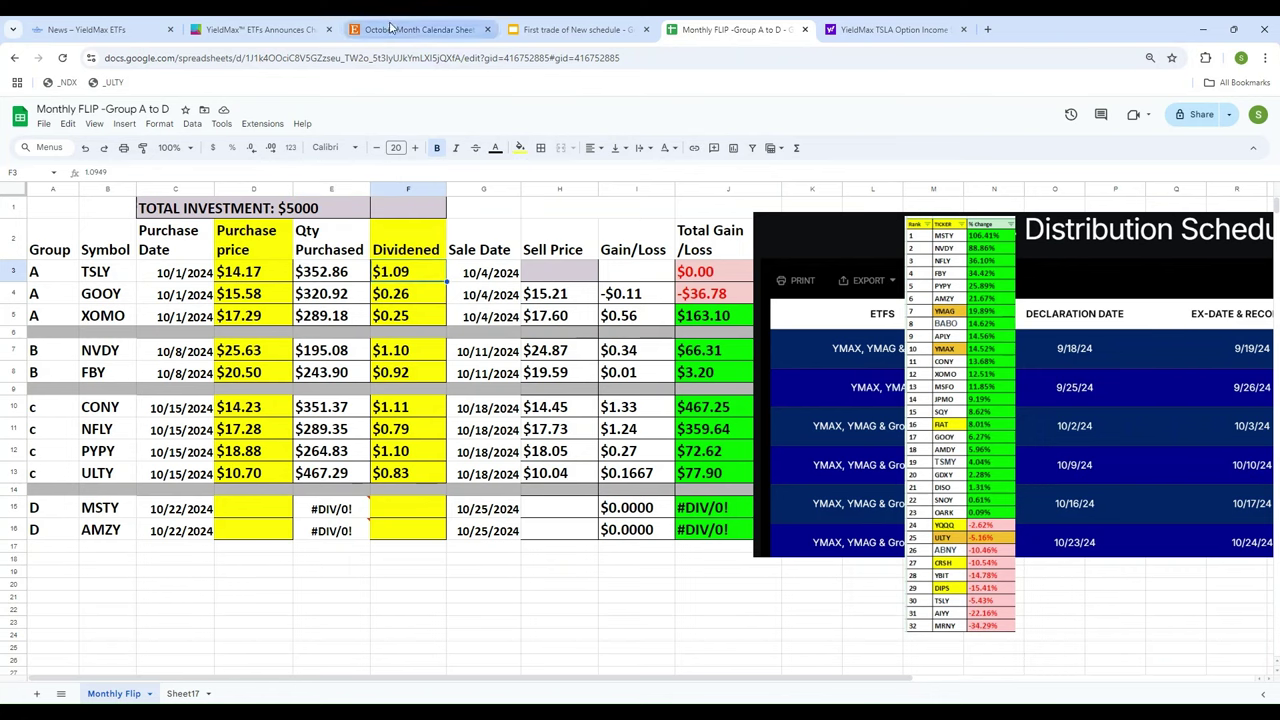
left_click(95, 29)
scroll(298, 400, "up", 5)
scroll(298, 407, "up", 3)
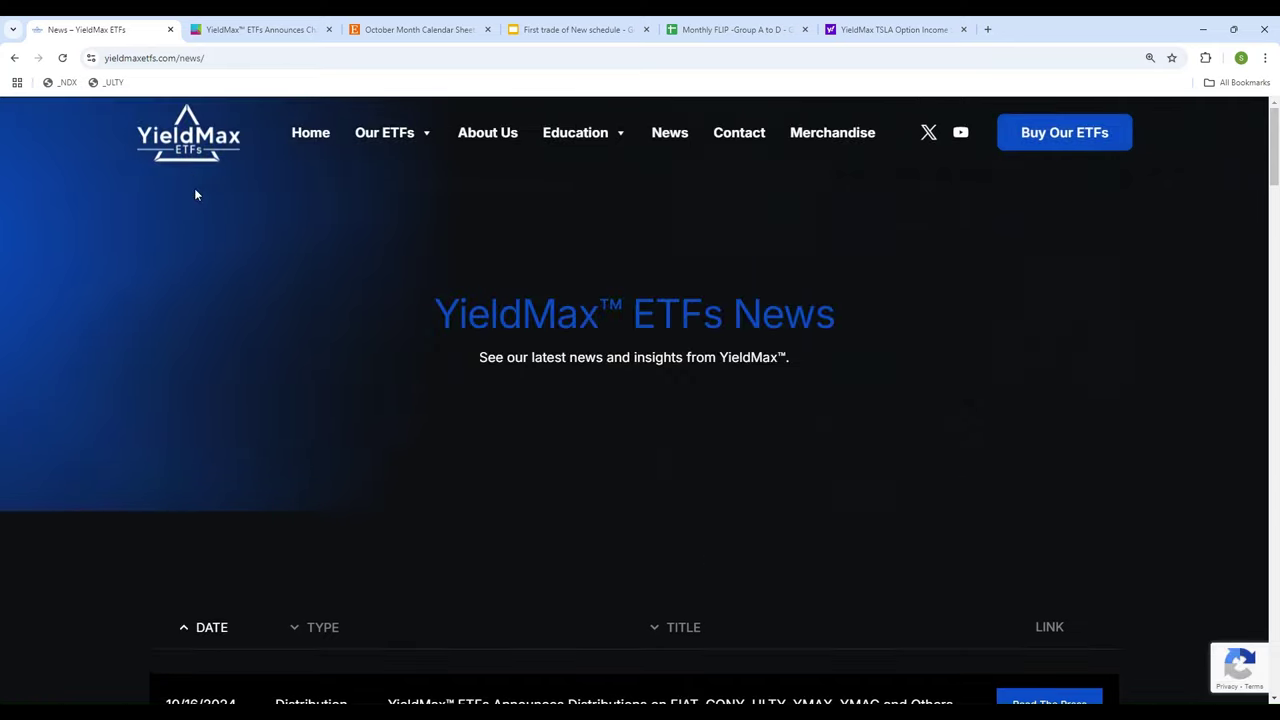
left_click(196, 148)
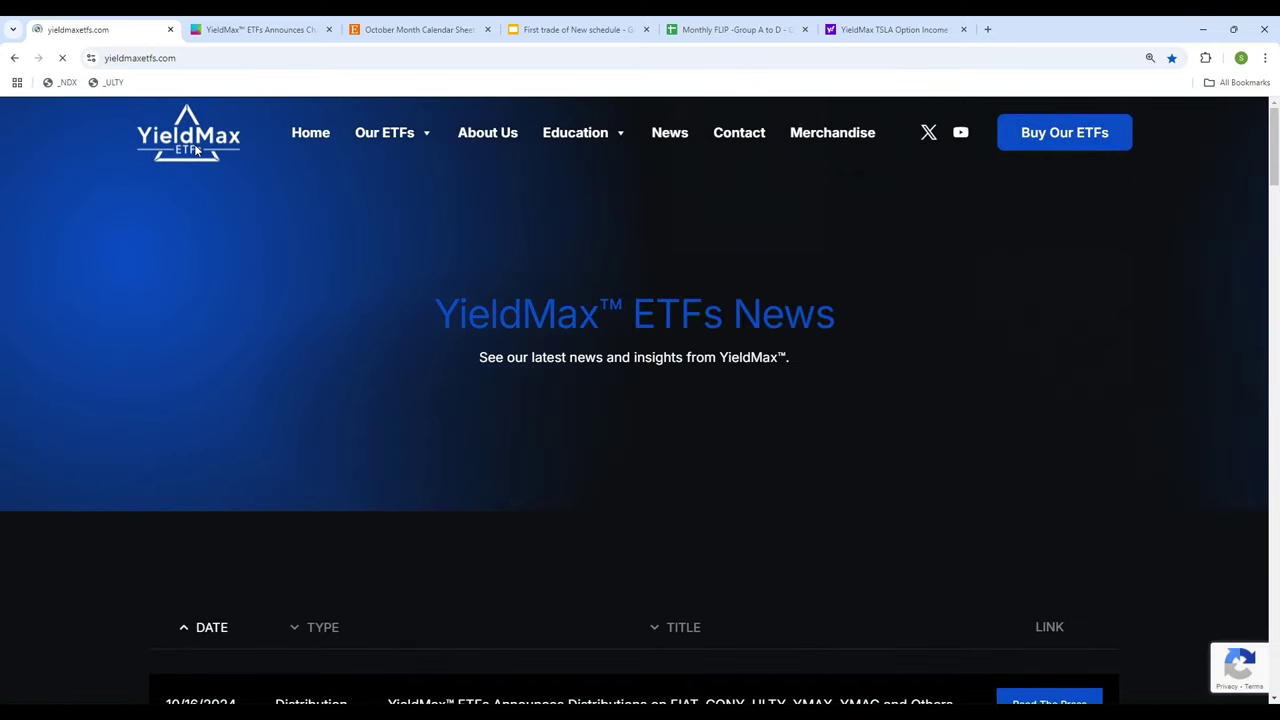
scroll(330, 362, "down", 4)
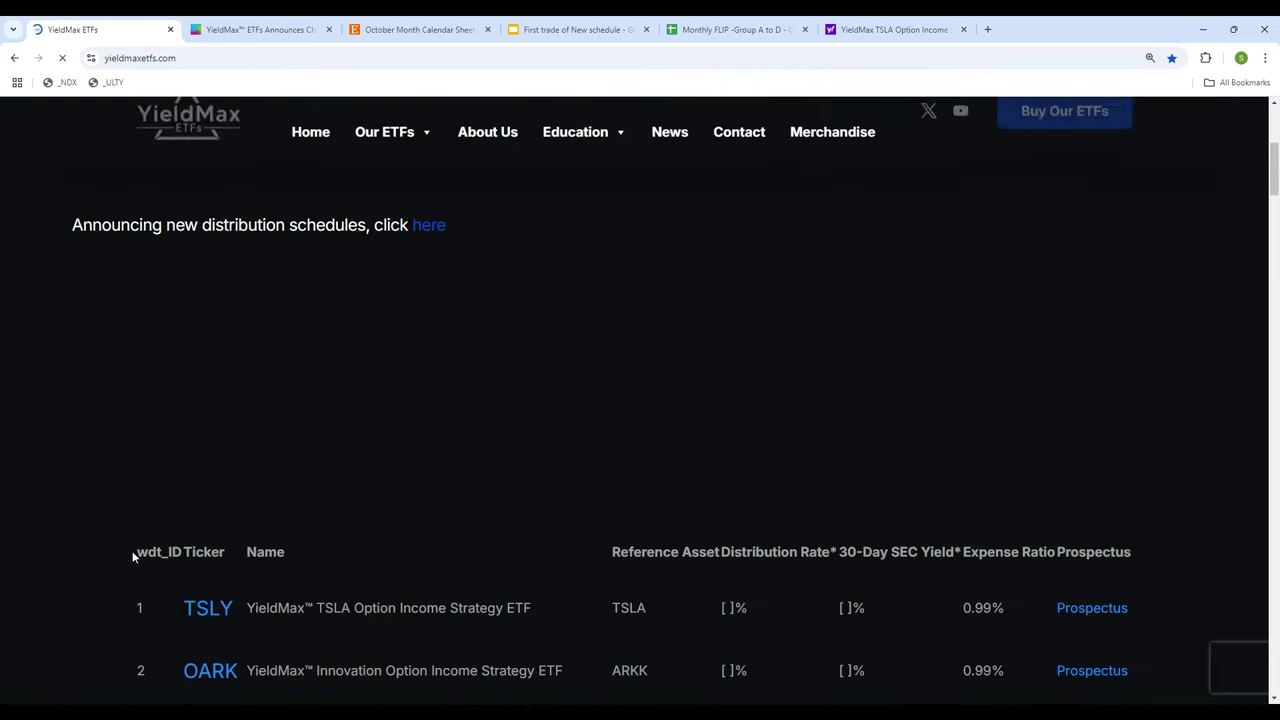
scroll(188, 345, "down", 3)
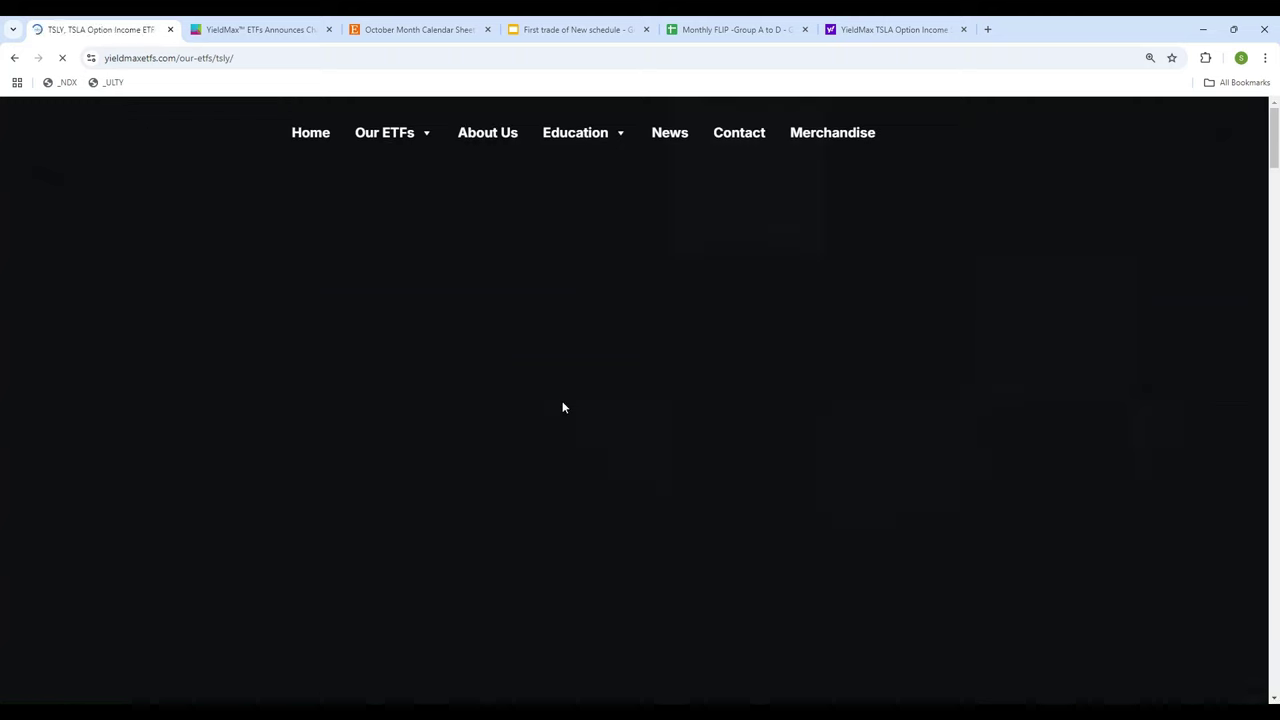
scroll(563, 407, "down", 10)
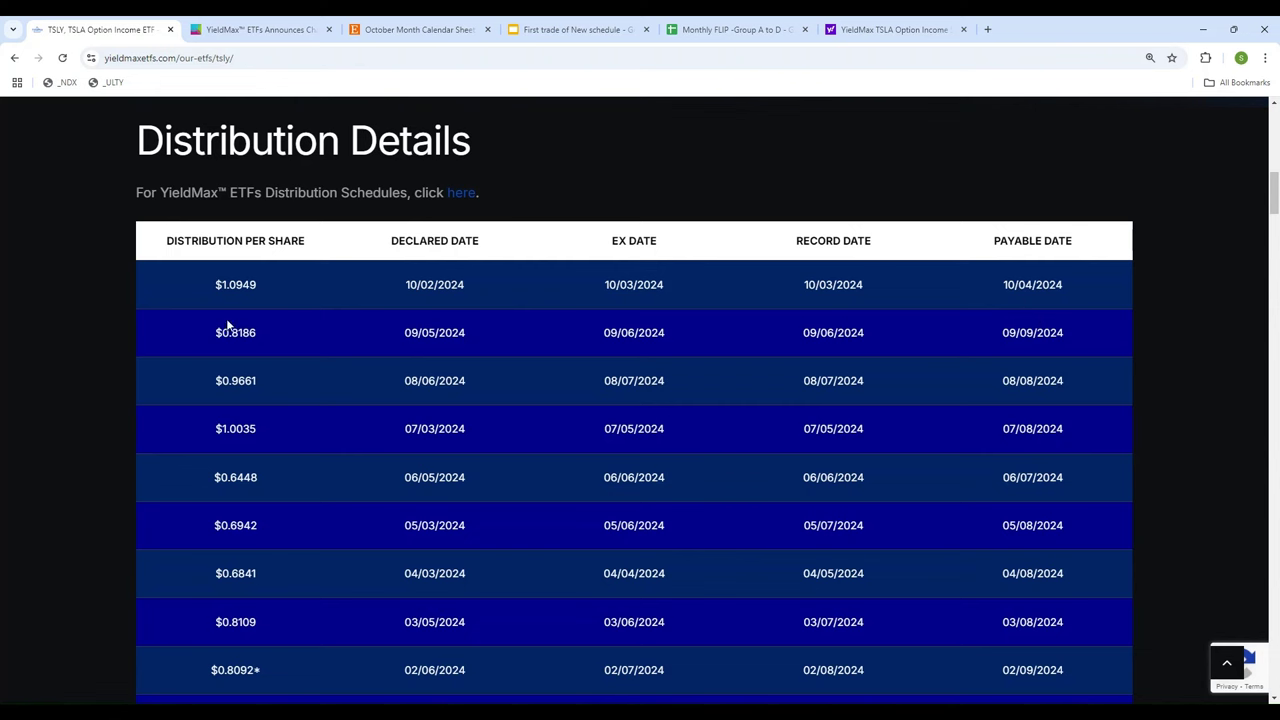
Step: Check TSLY's October 4, 2024 close on Yahoo Finance and enter 12.72 as its sell price in H3 of the spreadsheet
left_click(710, 29)
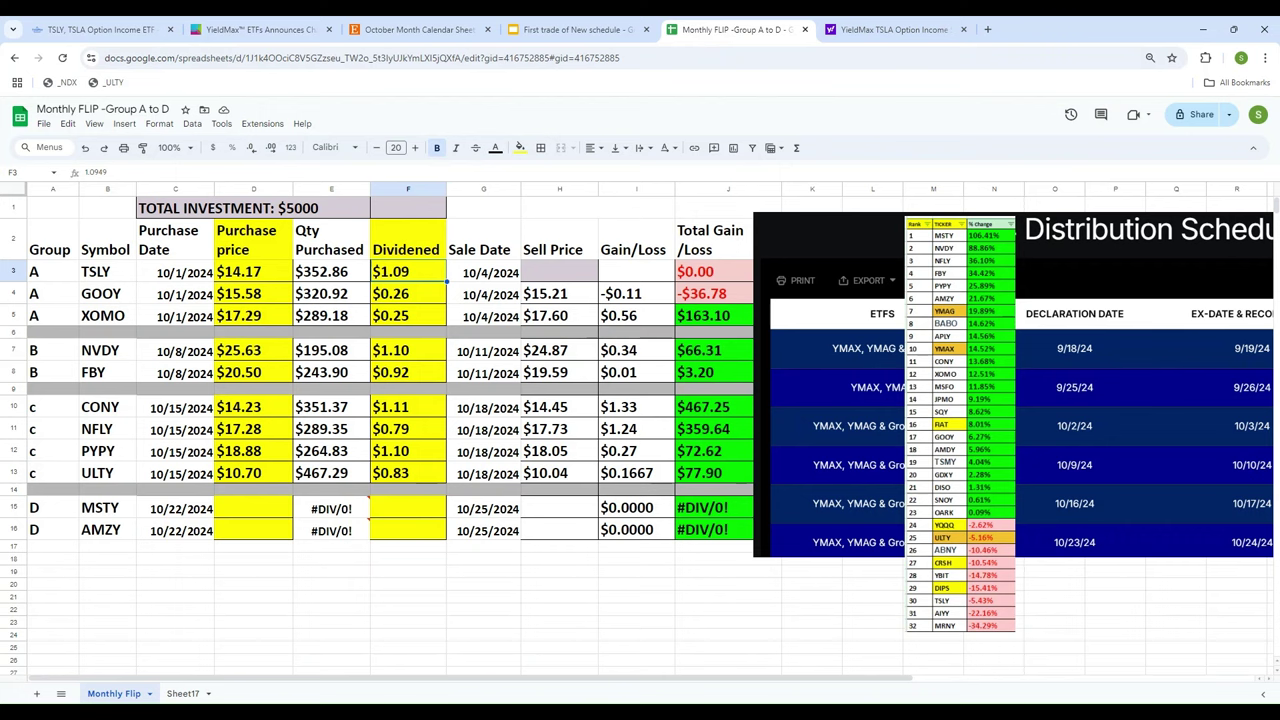
key("Right")
key("Right")
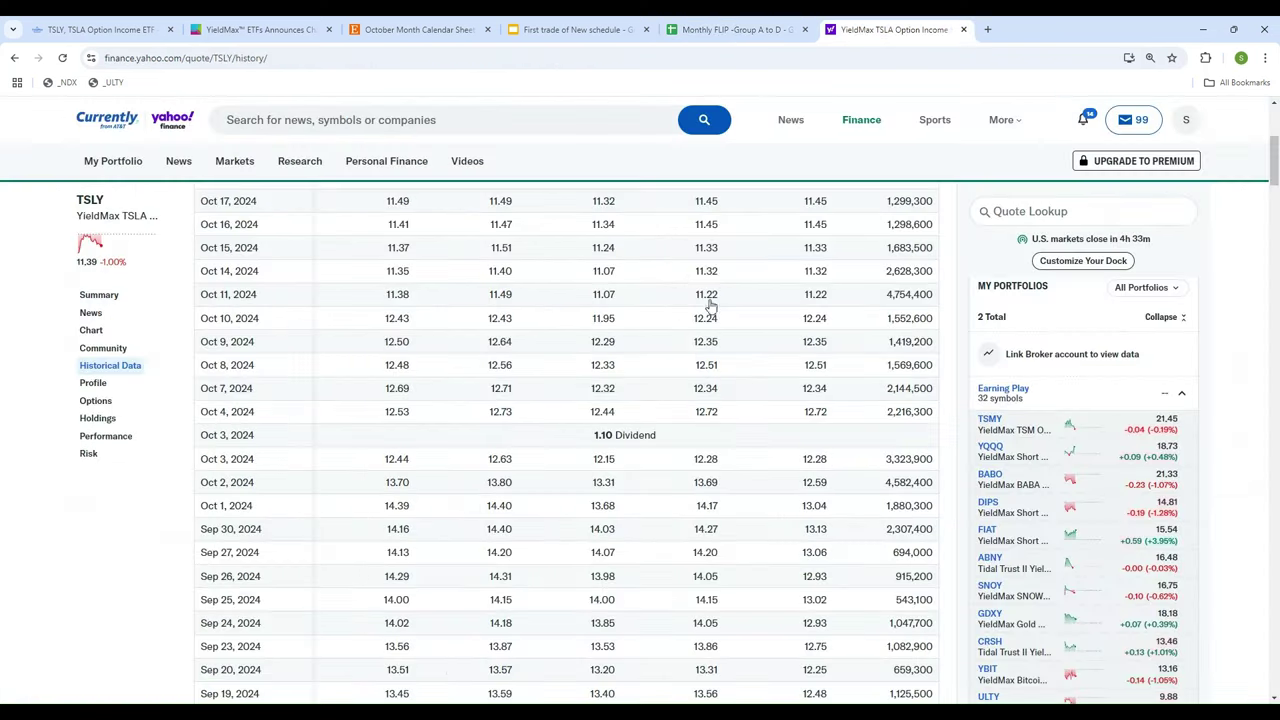
left_click(890, 29)
scroll(525, 358, "up", 3)
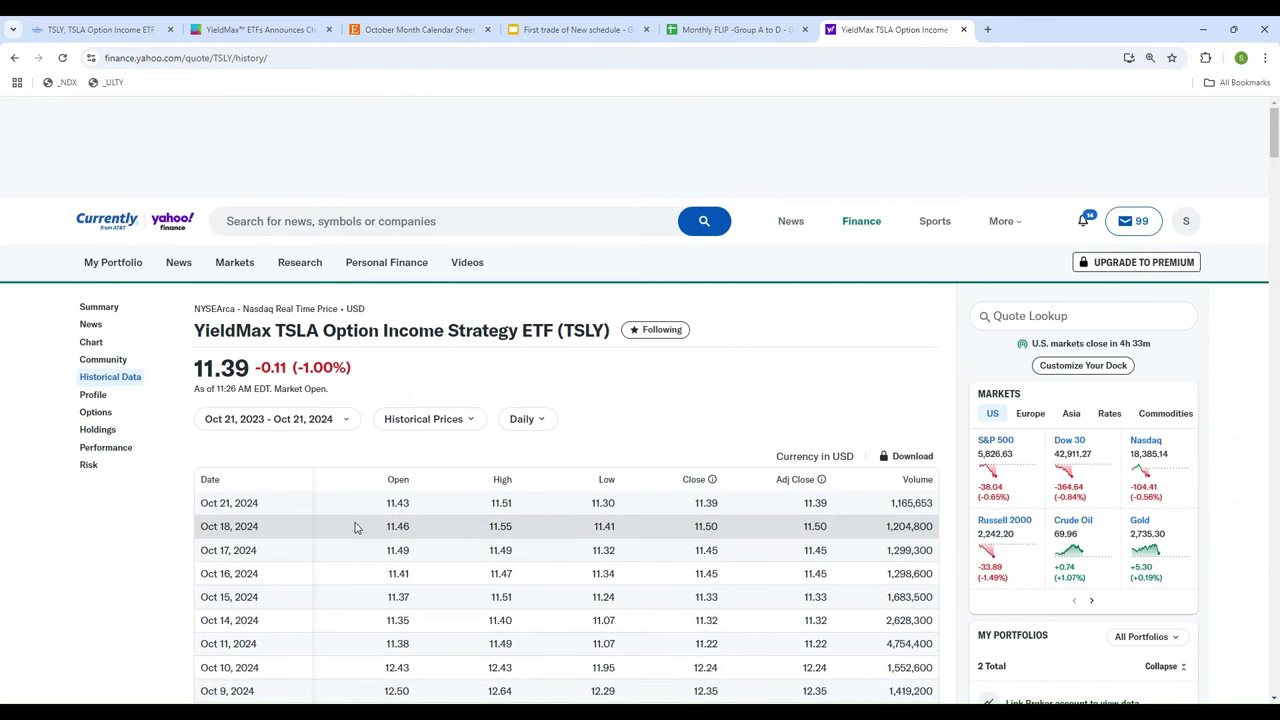
scroll(350, 534, "down", 3)
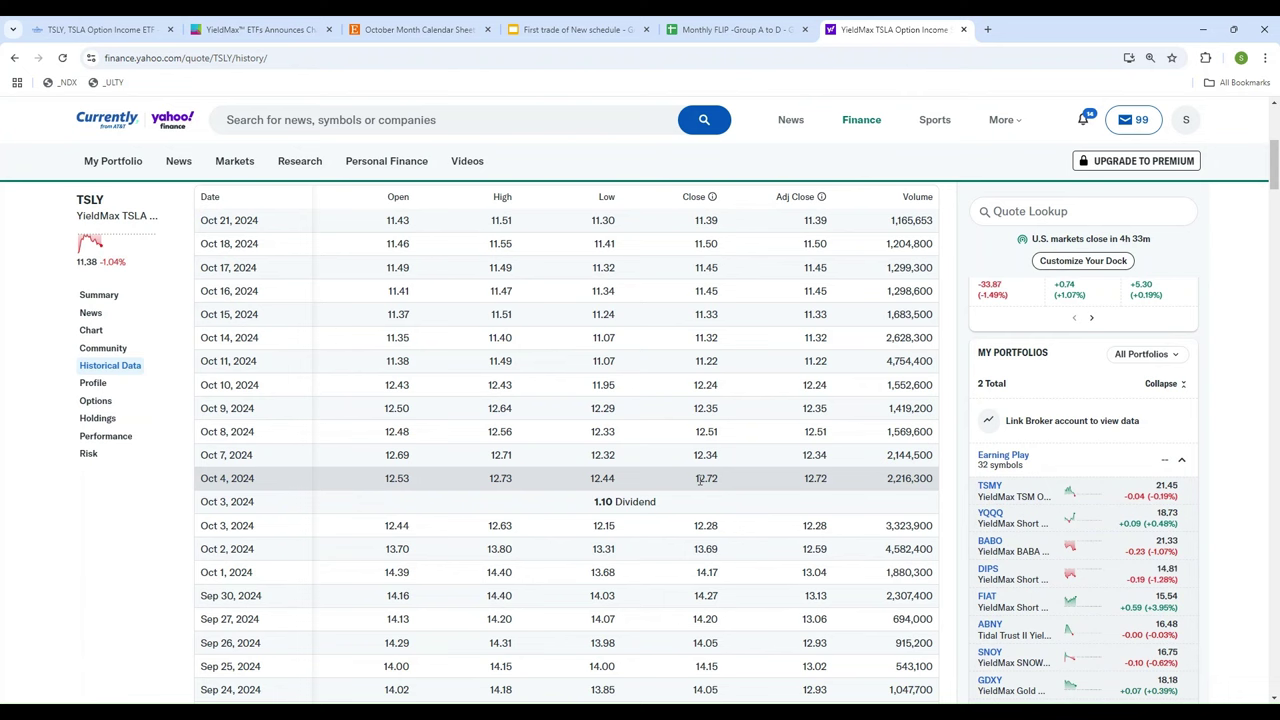
left_click(716, 26)
type("12")
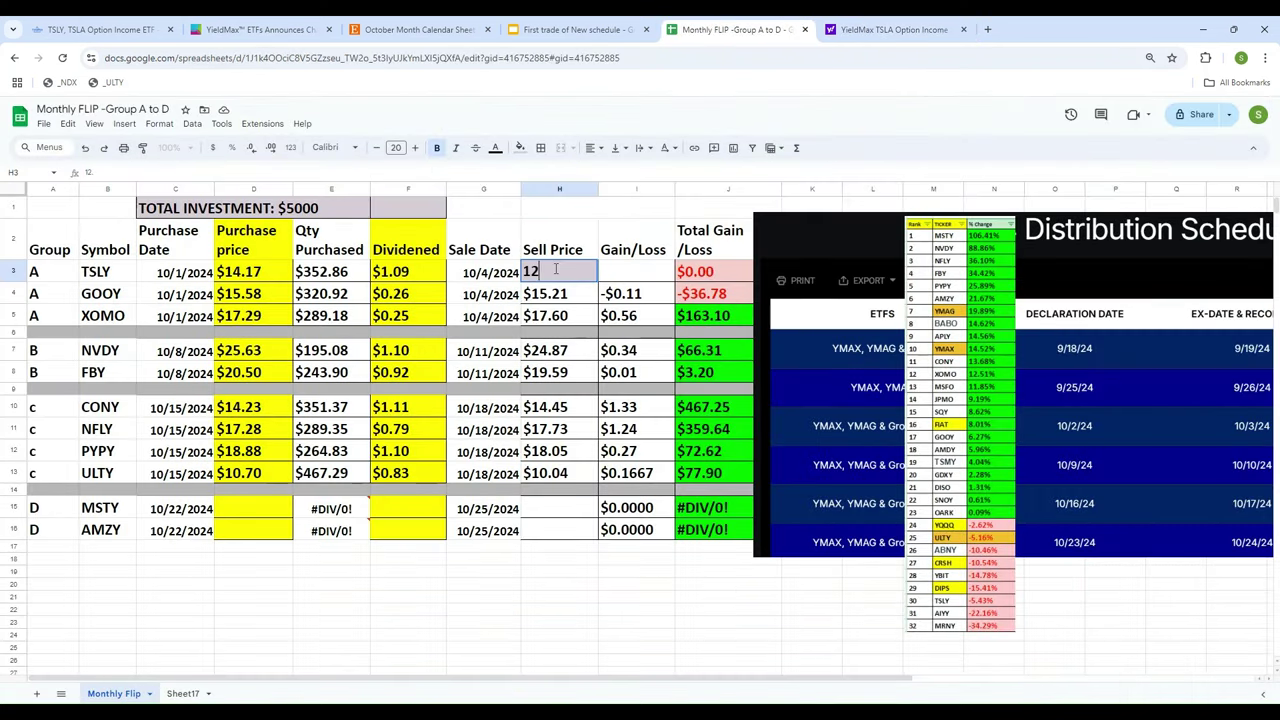
type(".72")
key("Tab")
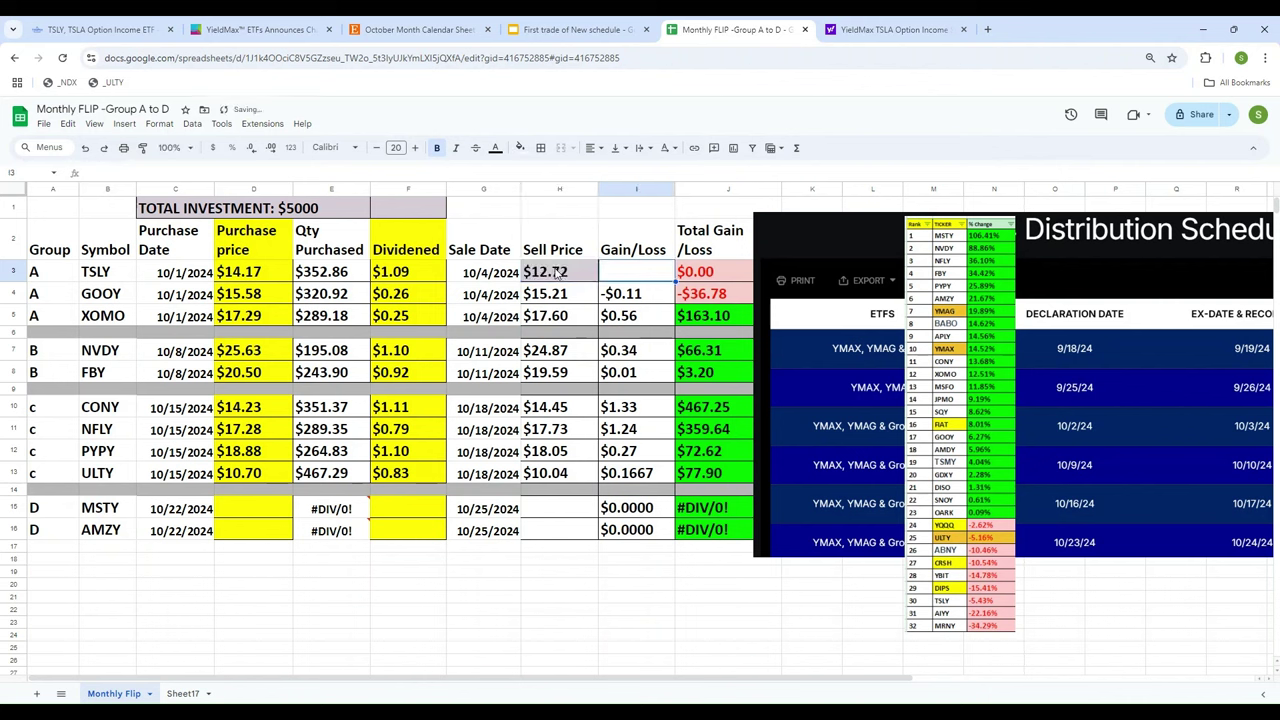
Step: Calculate TSLY's gain/loss per share in I3 with the formula =H3+F3-D3
type("=")
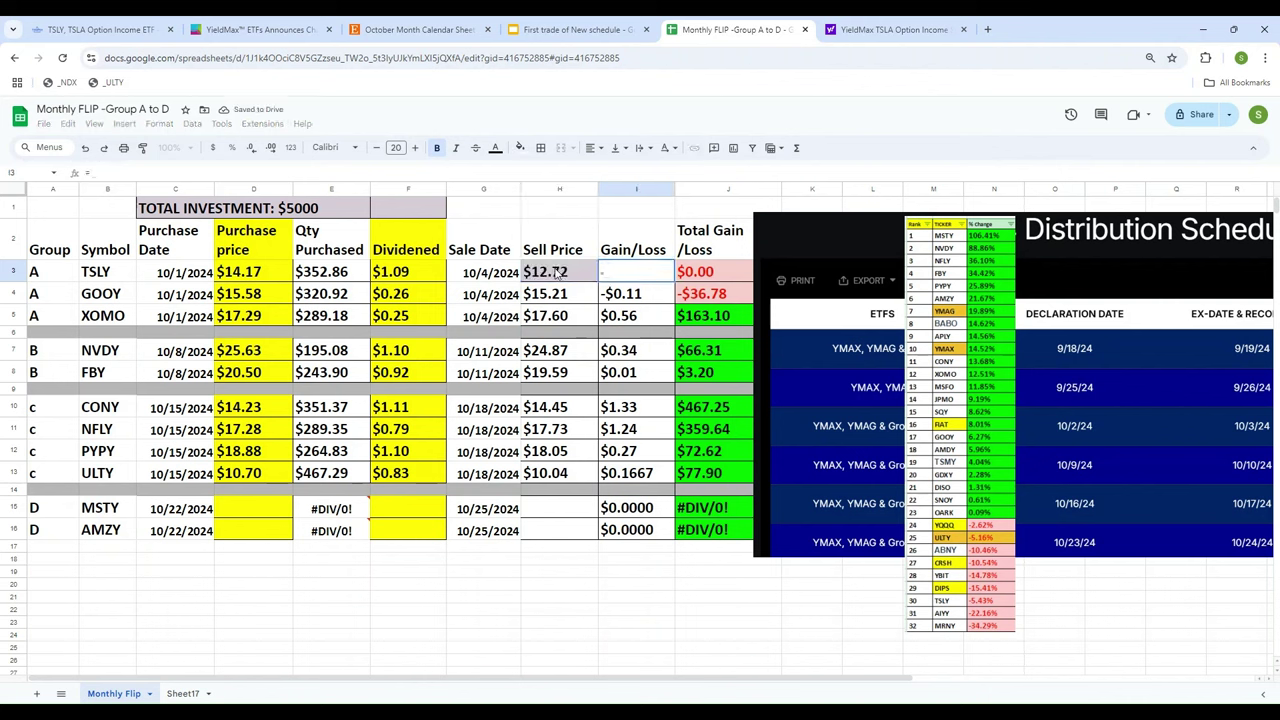
left_click(557, 272)
type("+F3")
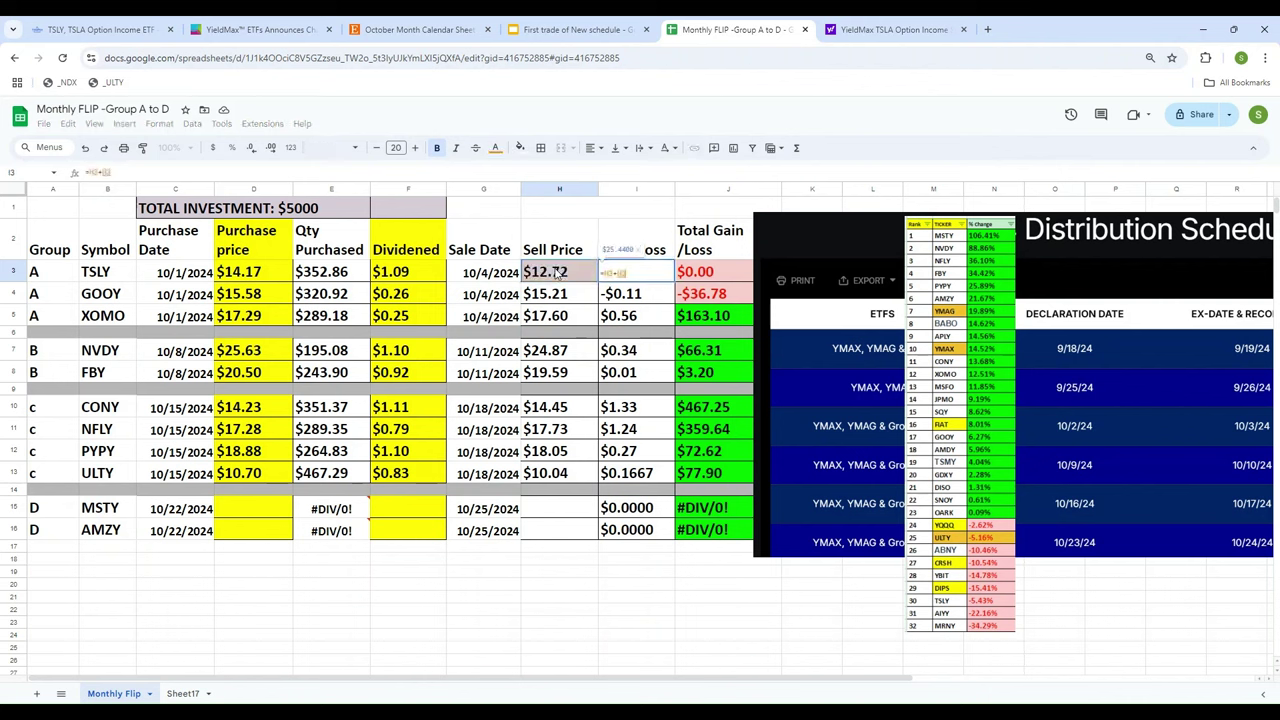
type("-")
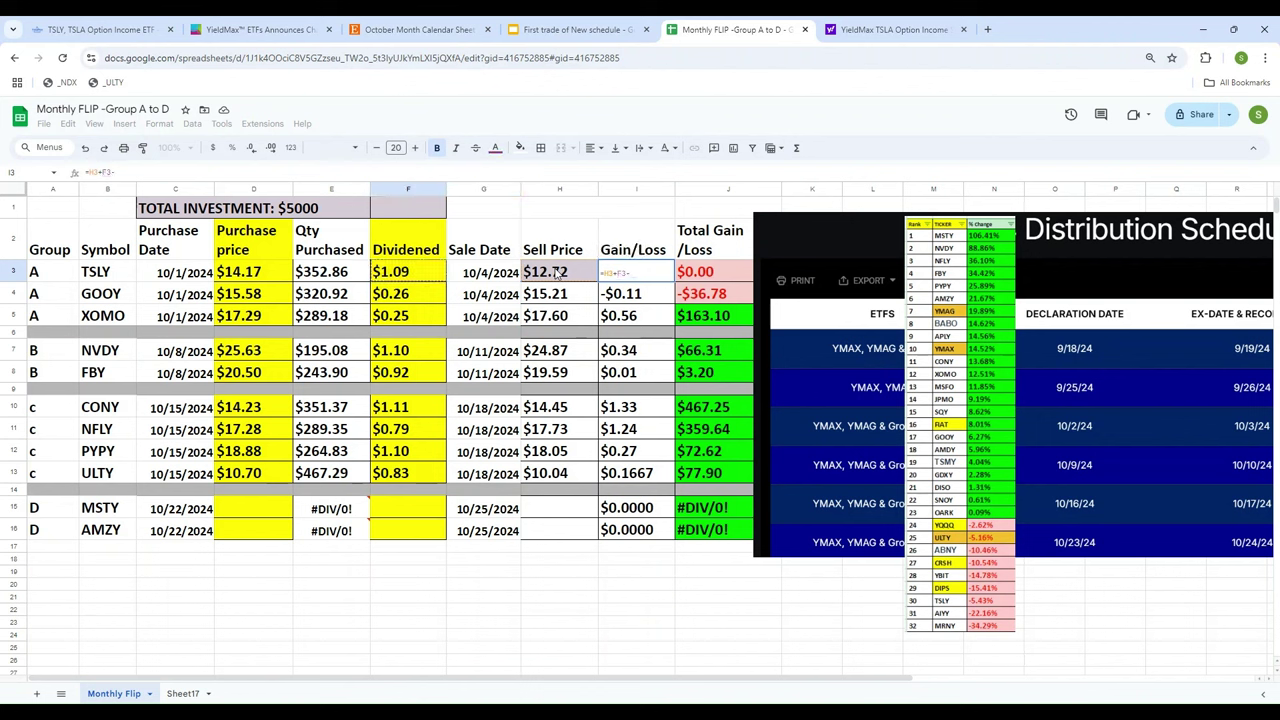
key("Left")
key("Left")
key("Left")
key("Left")
key("Left")
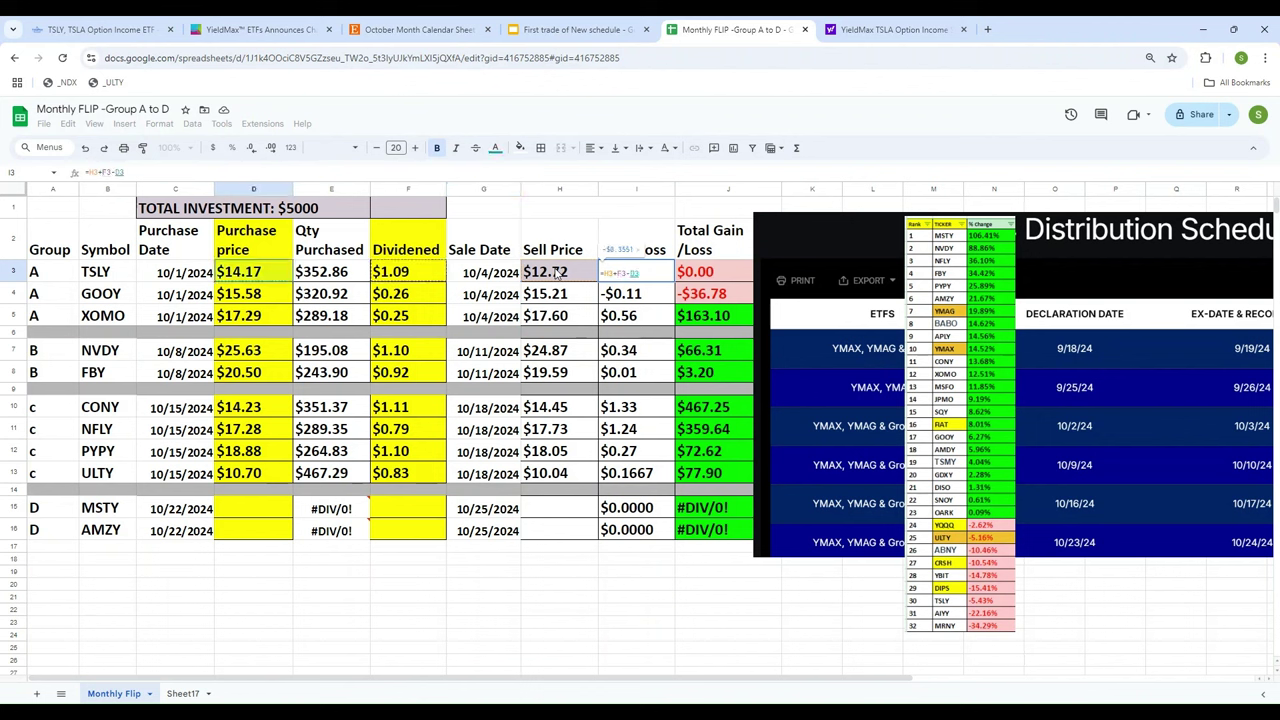
key("Return")
Step: Move the distribution schedule image clear of the table and calculate TSLY's total gain/loss in J3 with the formula =I3*E3
left_click(1123, 255)
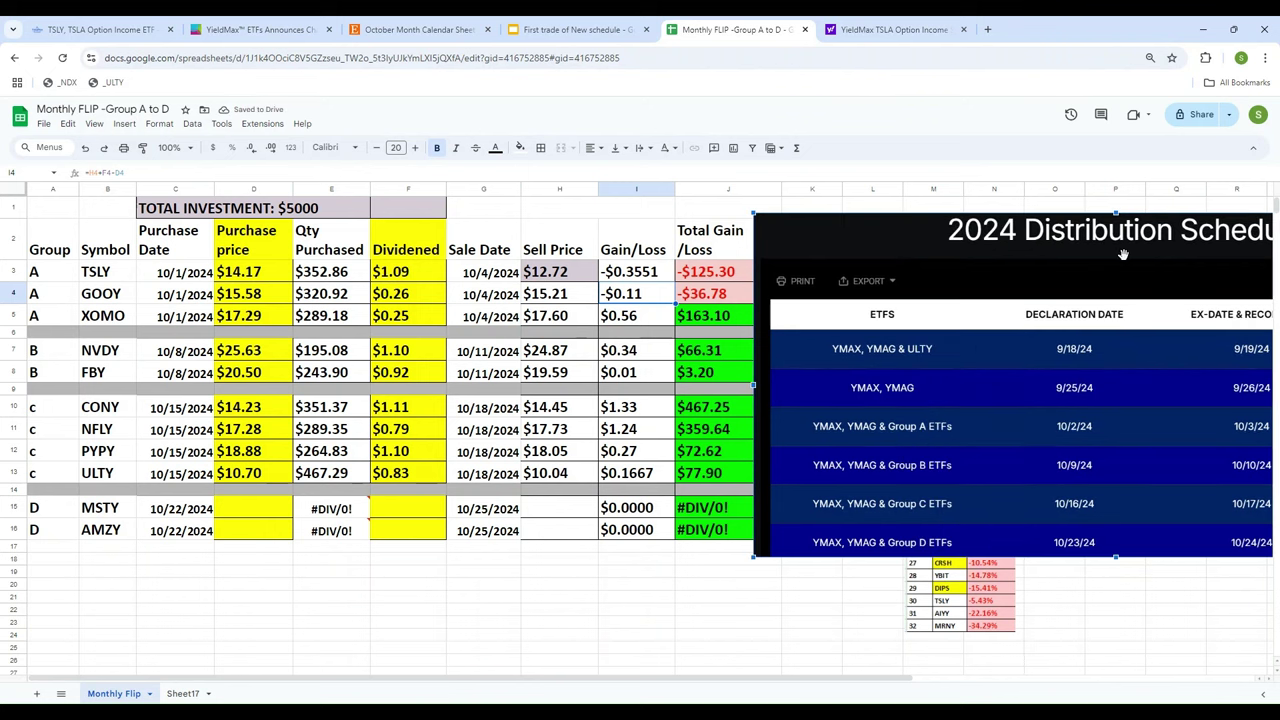
left_click_drag(1123, 255, 1206, 365)
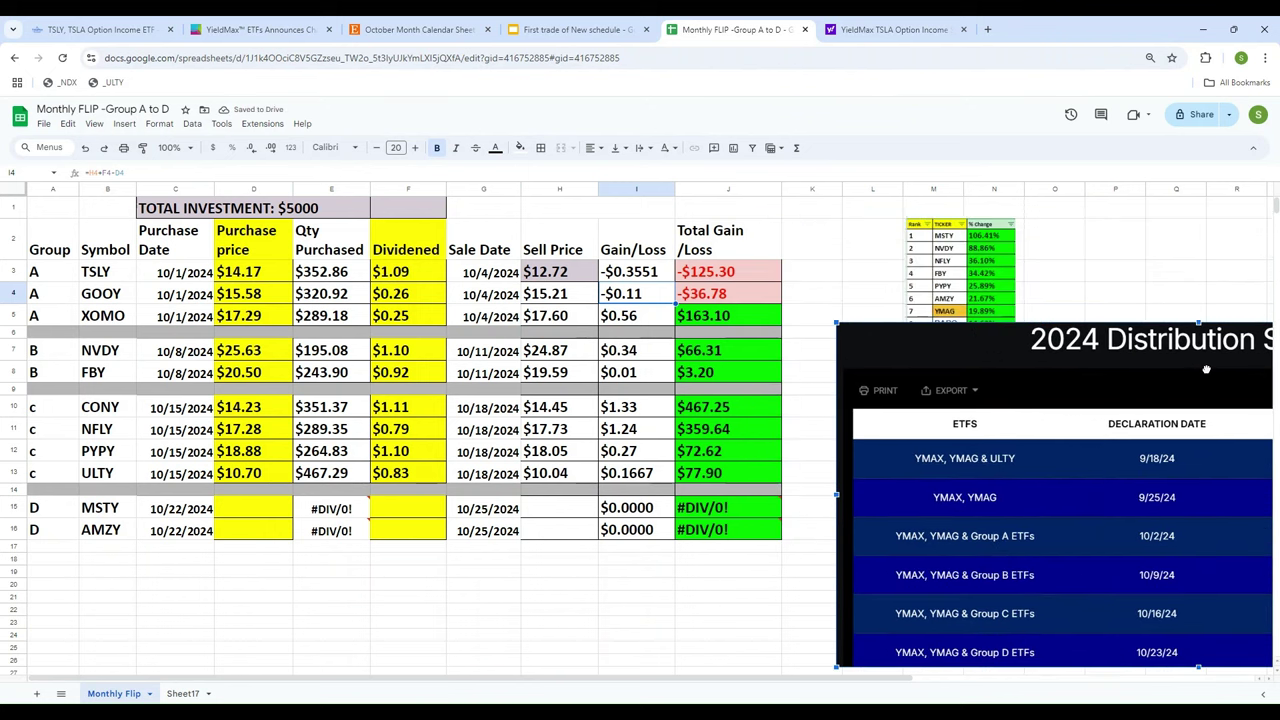
left_click(702, 275)
type("=")
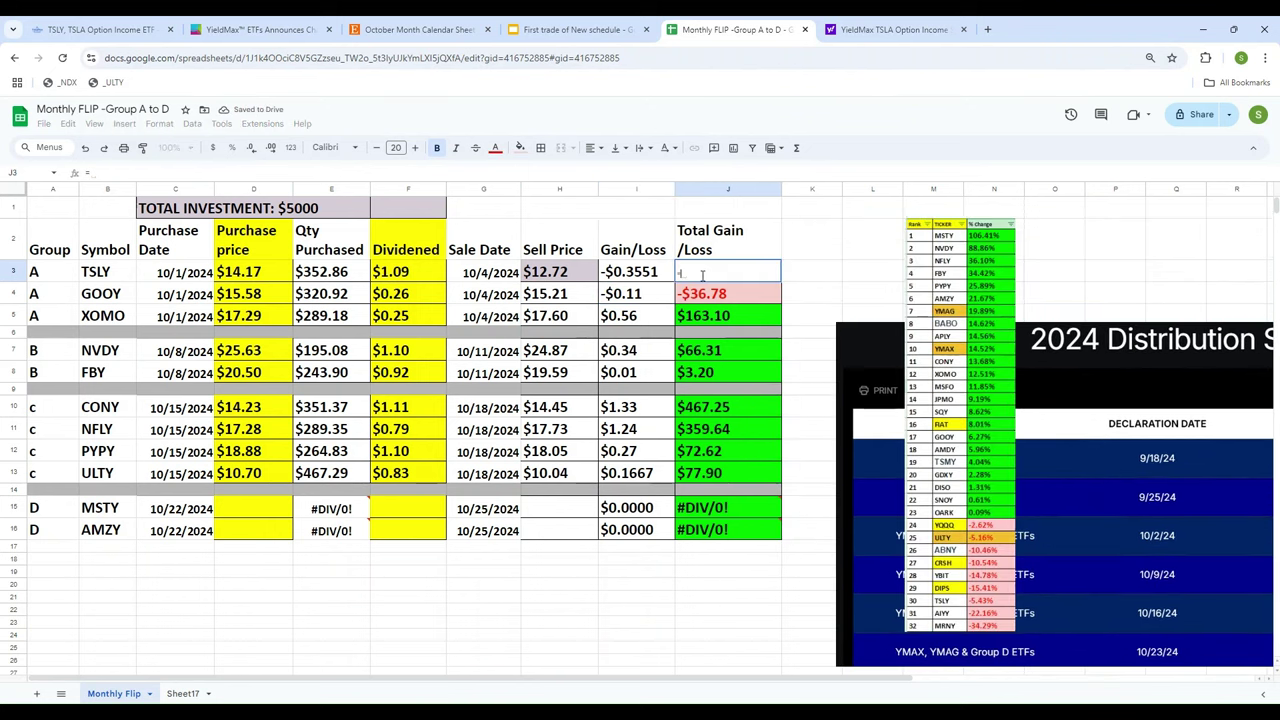
type("I3*")
key("Left")
key("Left")
key("Left")
key("Left")
key("Left")
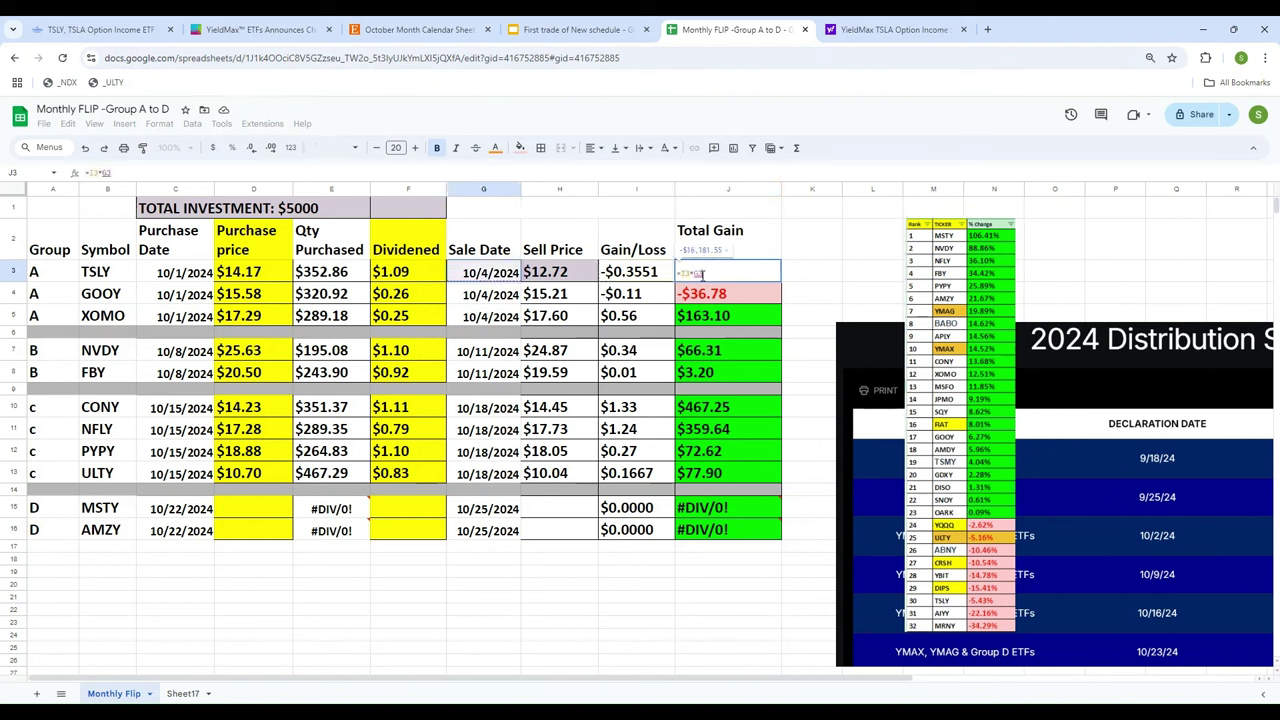
key("Return")
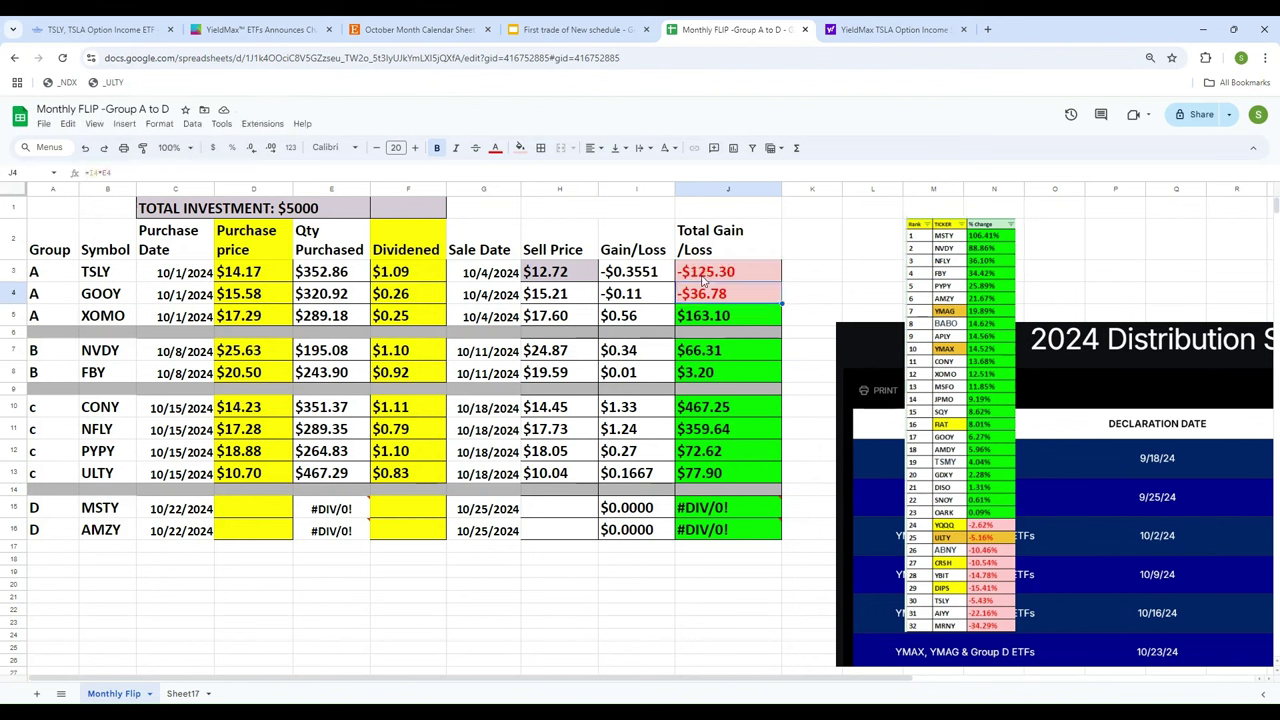
Step: Review TSLY's row from total gain/loss back to the group, and go down the Group column to CONY's entry in A10
left_click(703, 279)
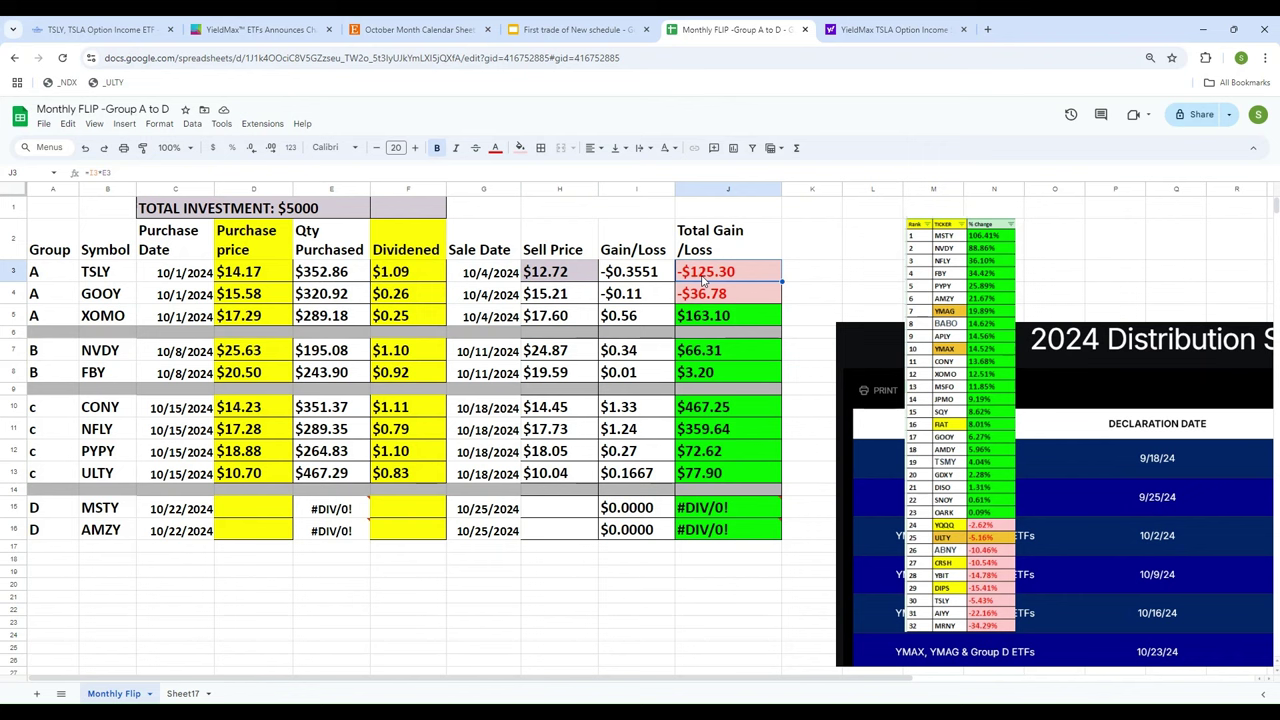
key("Left")
key("Left")
key("Left")
key("Left")
key("Left")
key("Left")
key("Left")
key("Left")
key("Left")
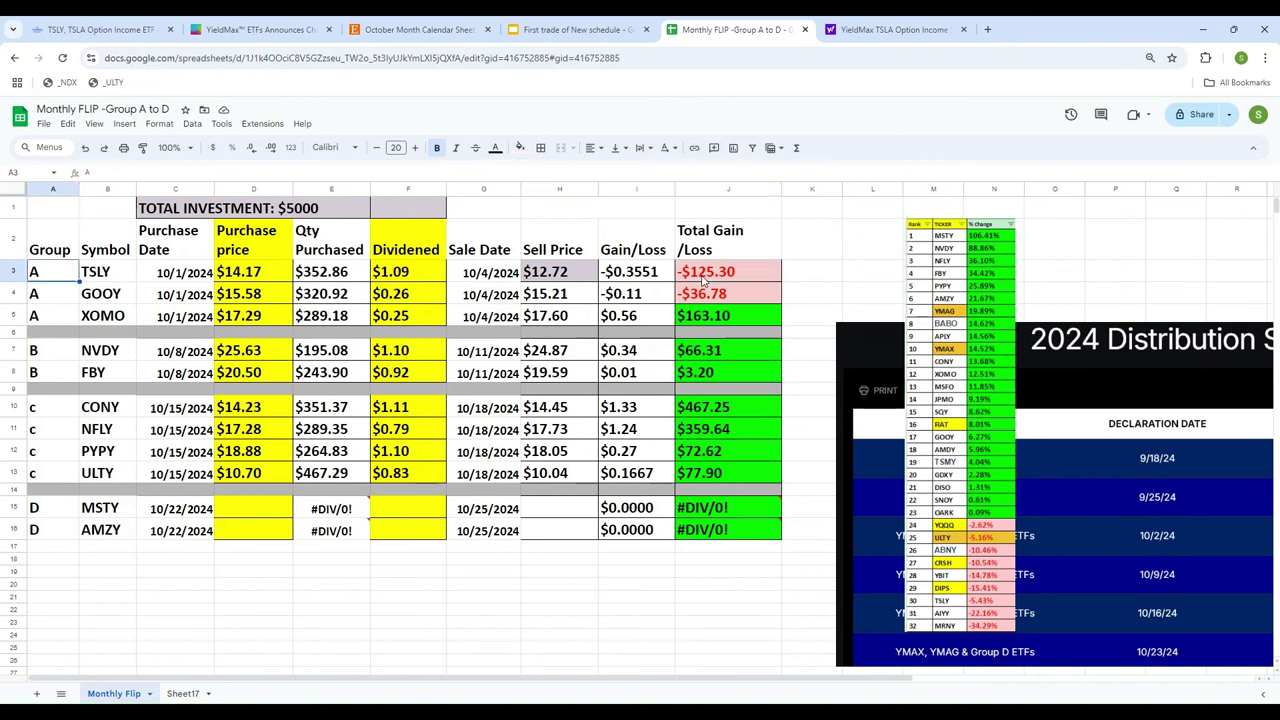
key("Down")
key("Down")
key("Down")
key("Down")
key("Down")
key("Down")
key("Down")
key("Down")
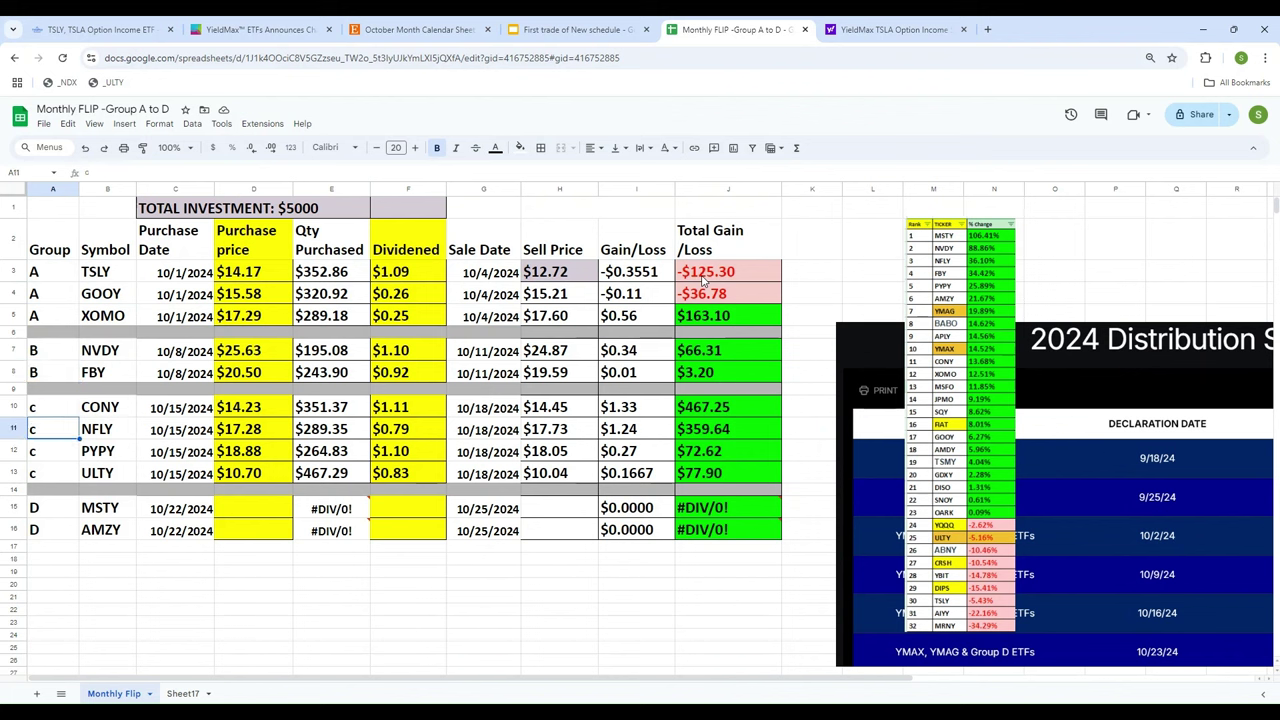
key("Up")
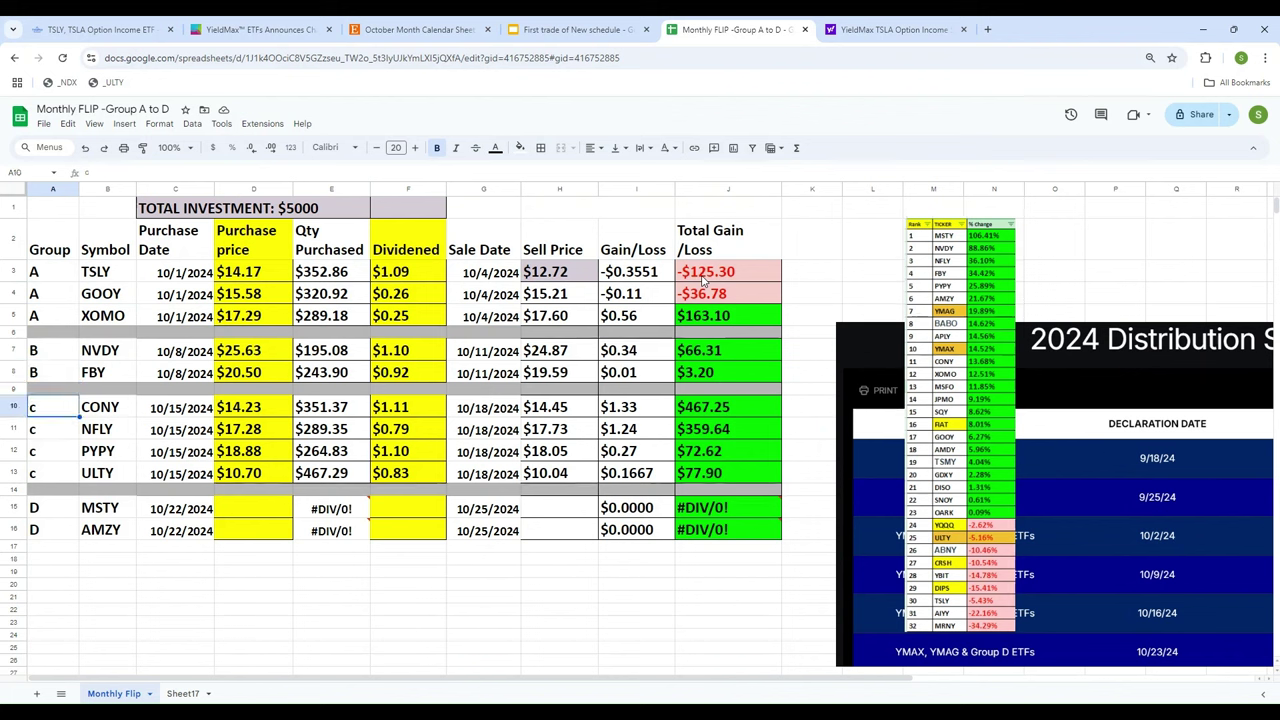
Step: Clear CONY's purchase price, dividend and sell price in D10, F10 and H10
left_click(1139, 367)
key("Right")
key("Right")
key("Right")
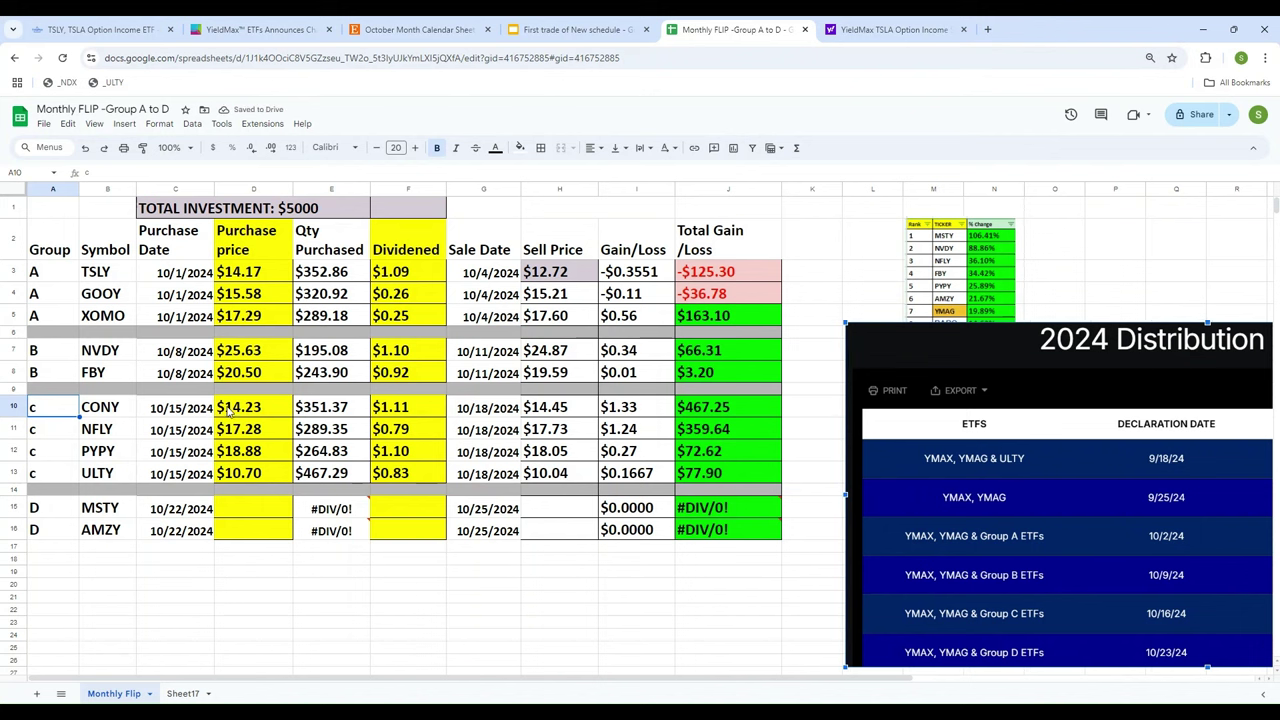
left_click(228, 412)
key("Delete")
key("Right")
key("Right")
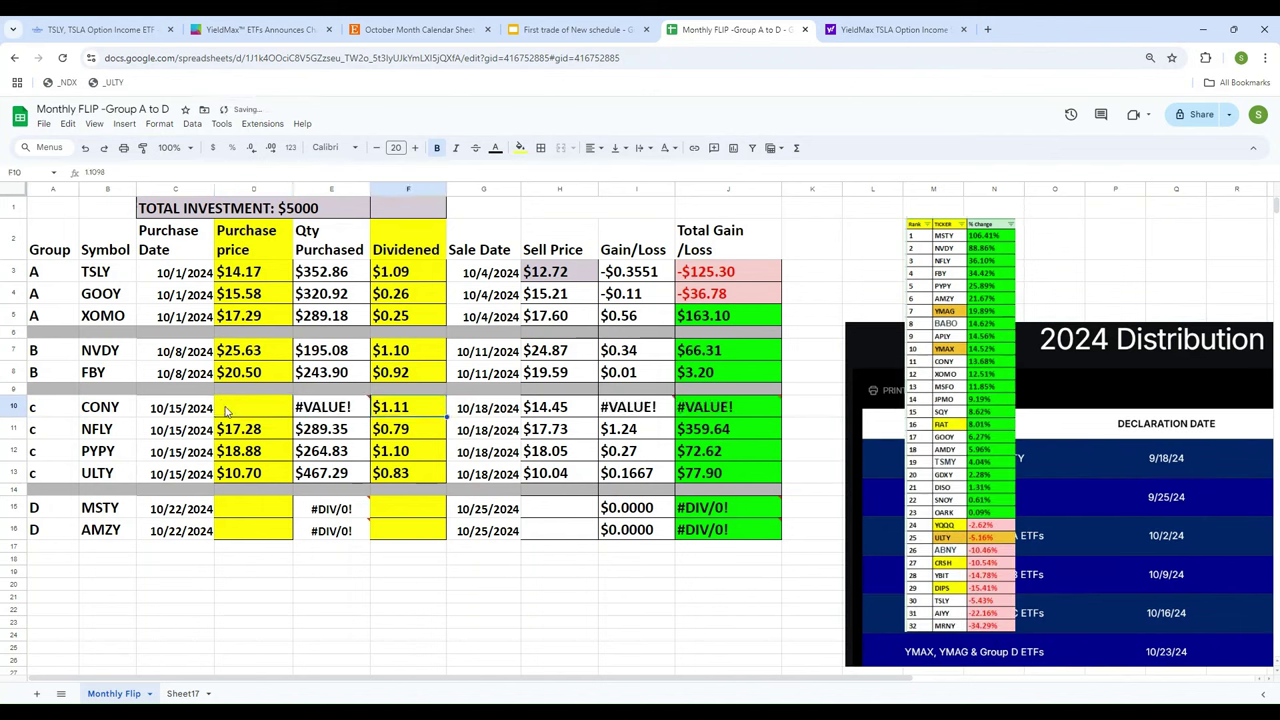
key("Delete")
key("Right")
key("Right")
key("Delete")
key("Left")
key("Left")
key("Left")
key("Left")
key("Left")
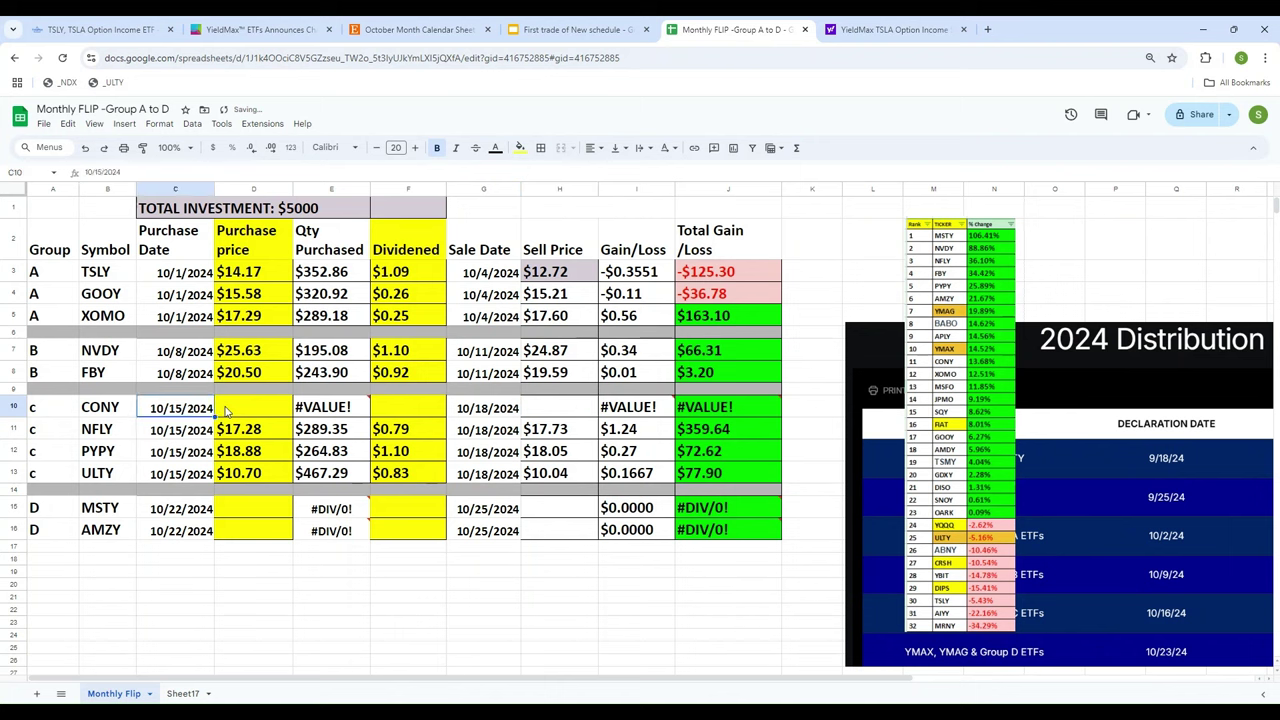
key("Left")
key("Left")
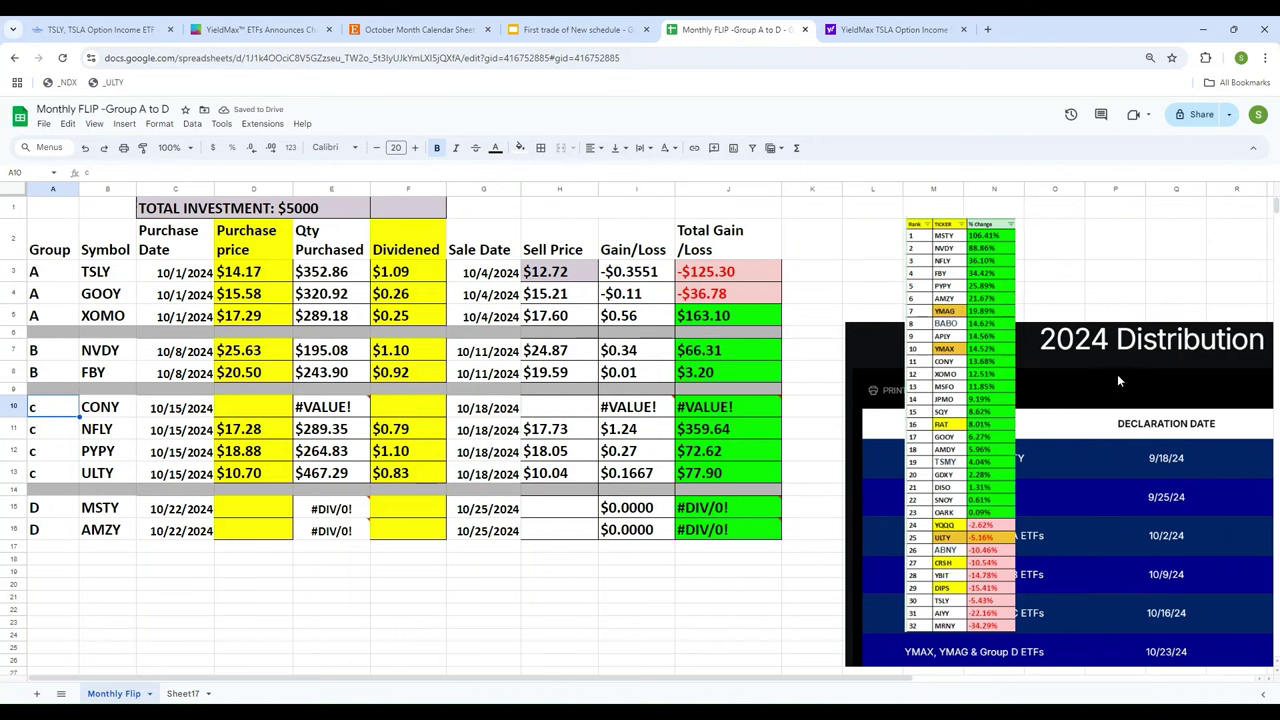
Step: Check Group C's dates in the 2024 Distribution Schedule image and place the image below the table
left_click_drag(1117, 374, 306, 632)
left_click(237, 417)
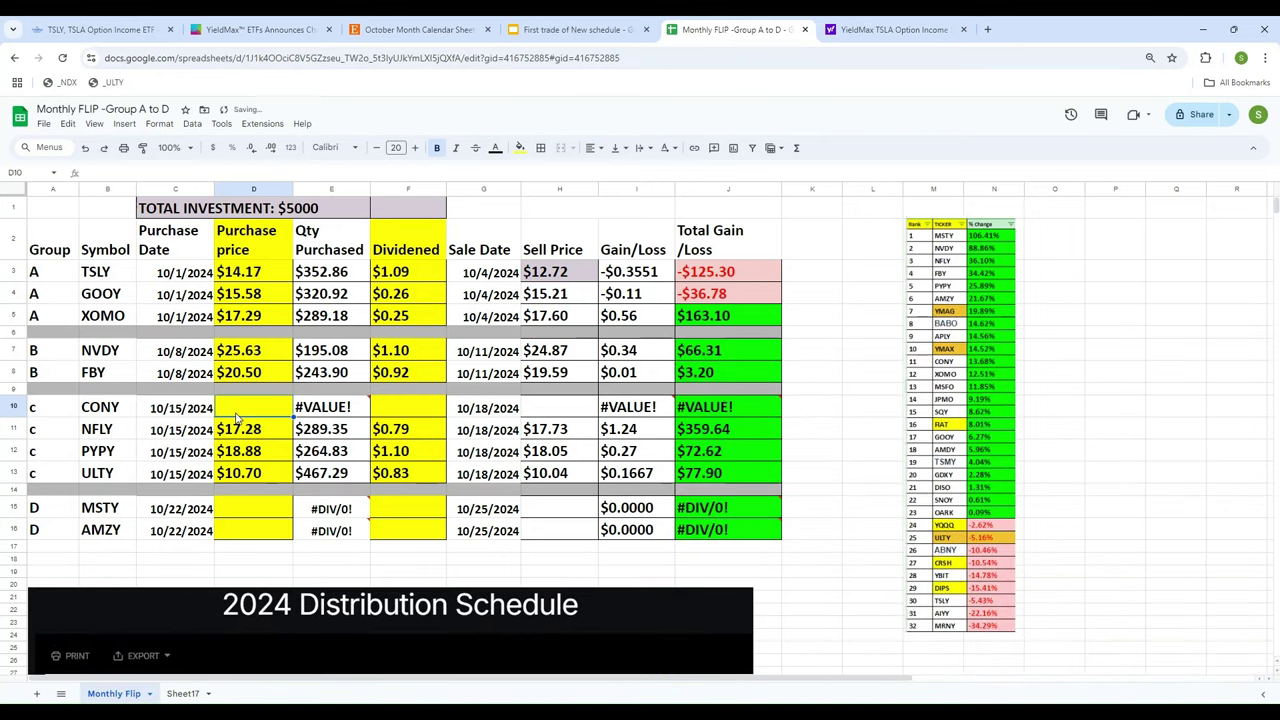
left_click(180, 410)
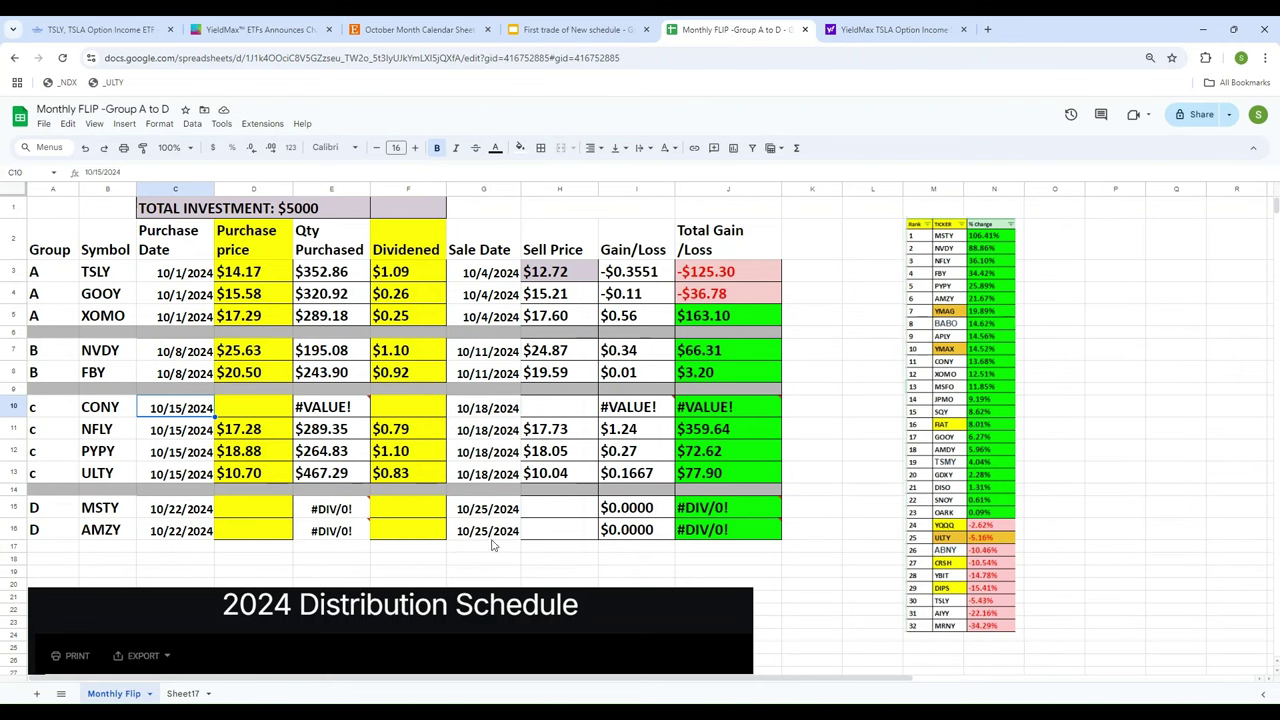
left_click_drag(603, 606, 1008, 215)
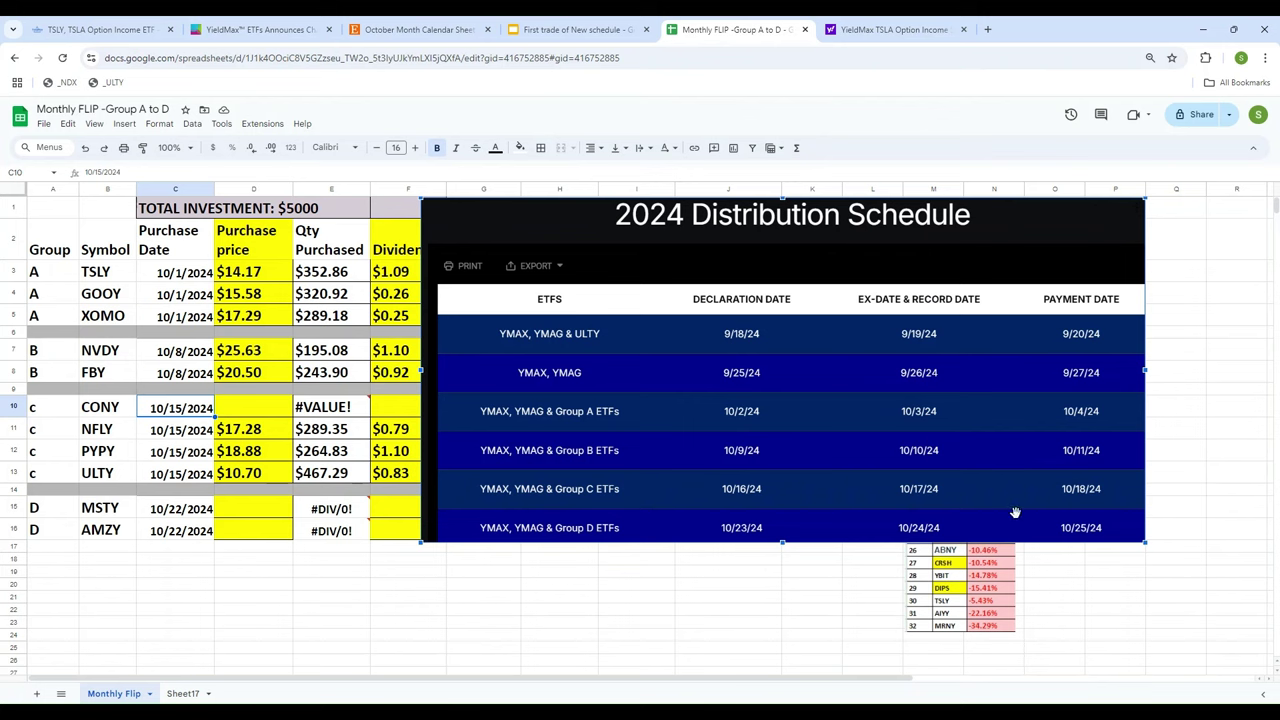
left_click_drag(980, 217, 623, 644)
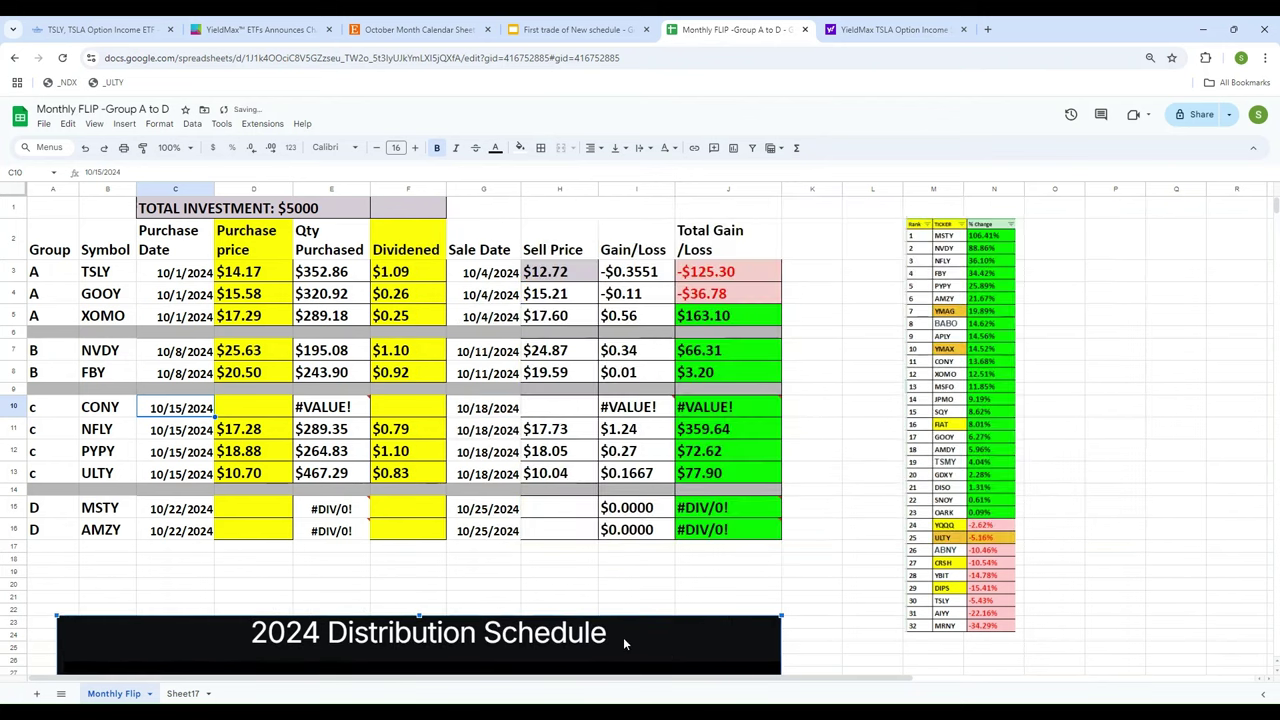
Step: Look up CONY on Yahoo Finance and find its October 15, 2024 close in the historical prices
left_click(258, 418)
left_click(885, 30)
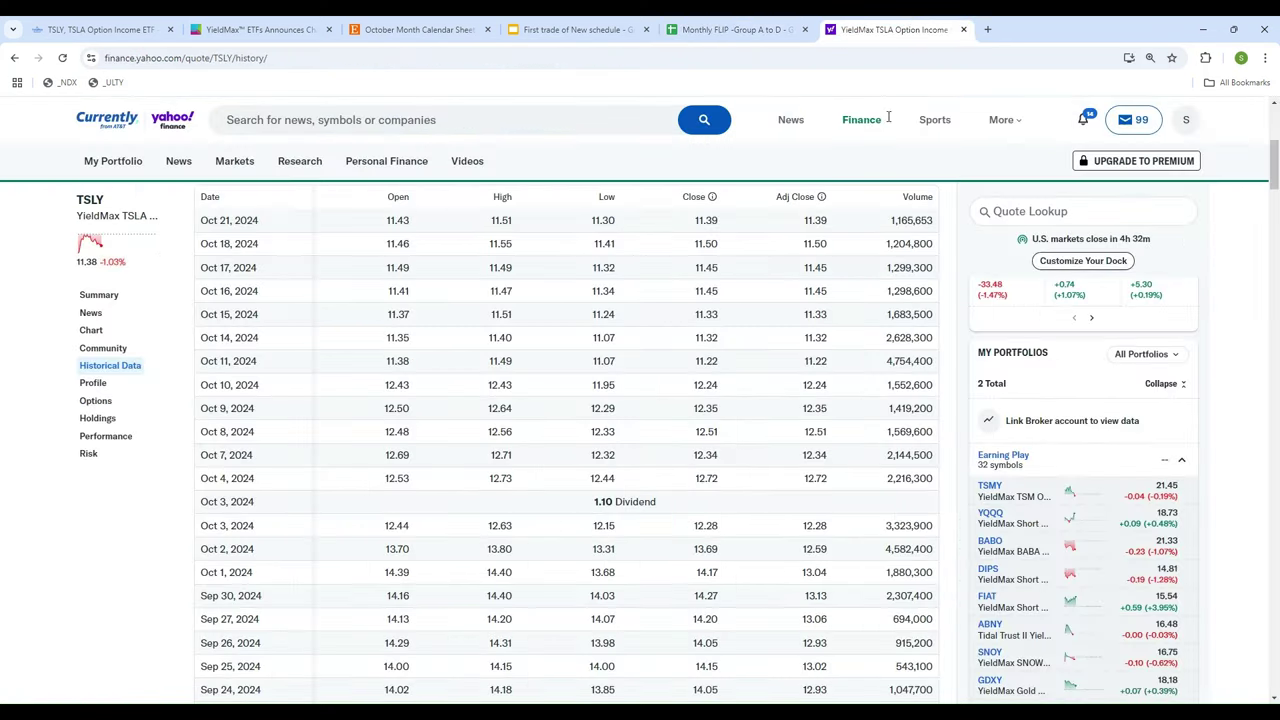
left_click(1027, 299)
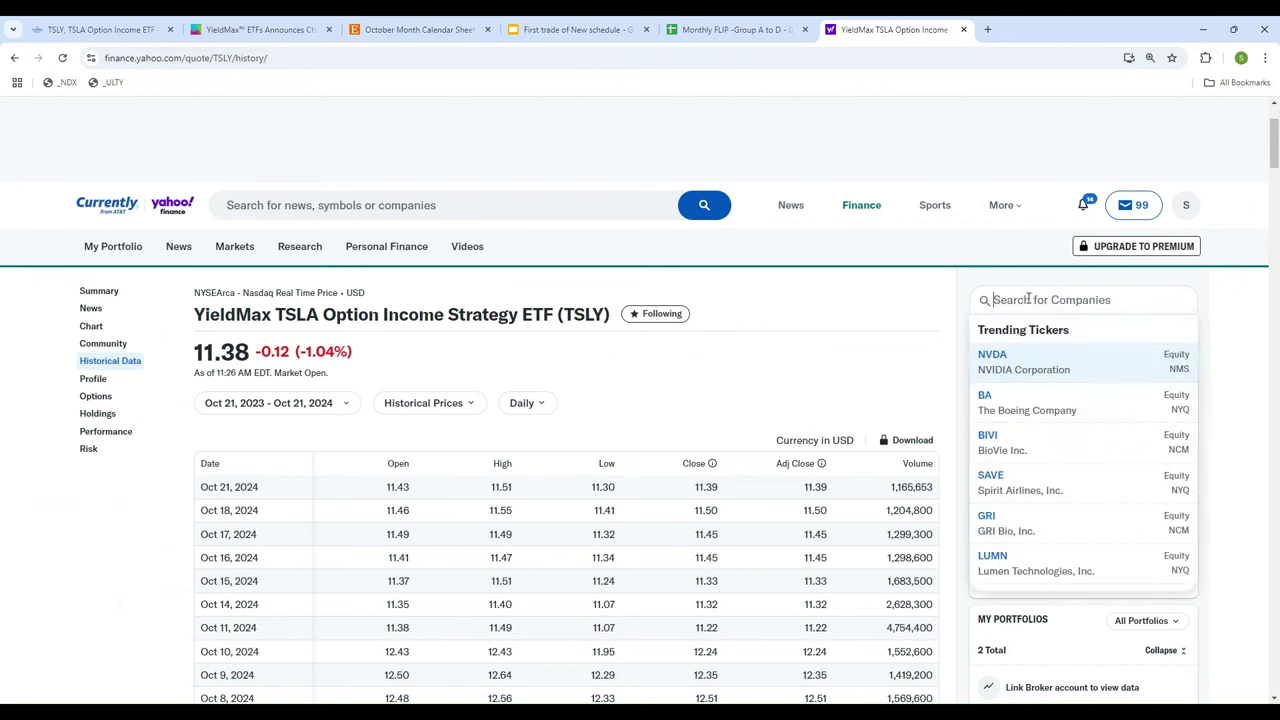
type("cony")
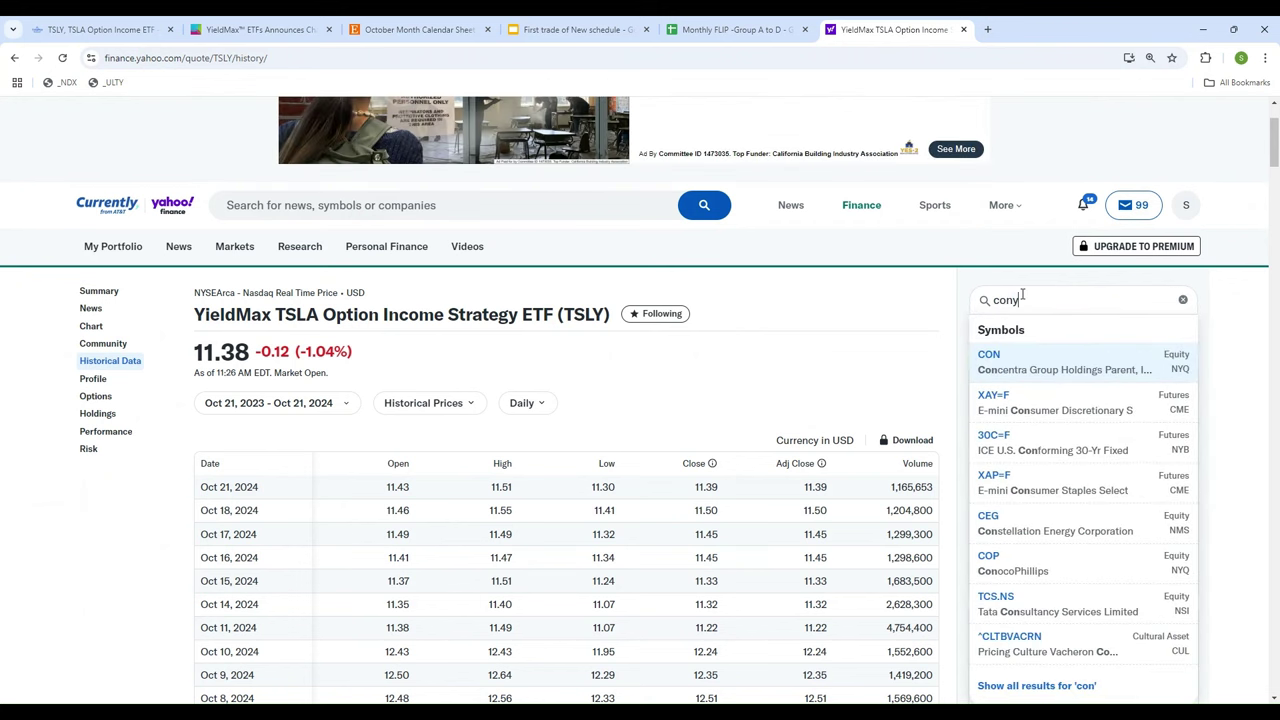
left_click(1040, 364)
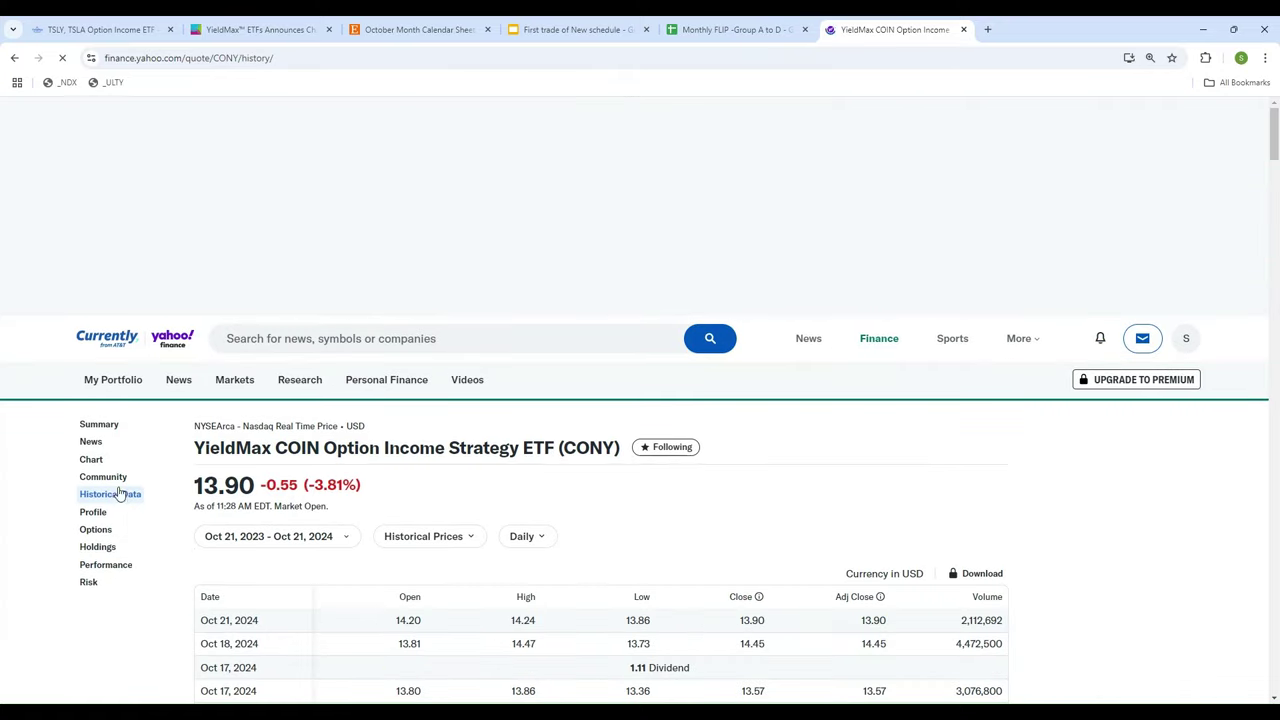
scroll(337, 423, "down", 4)
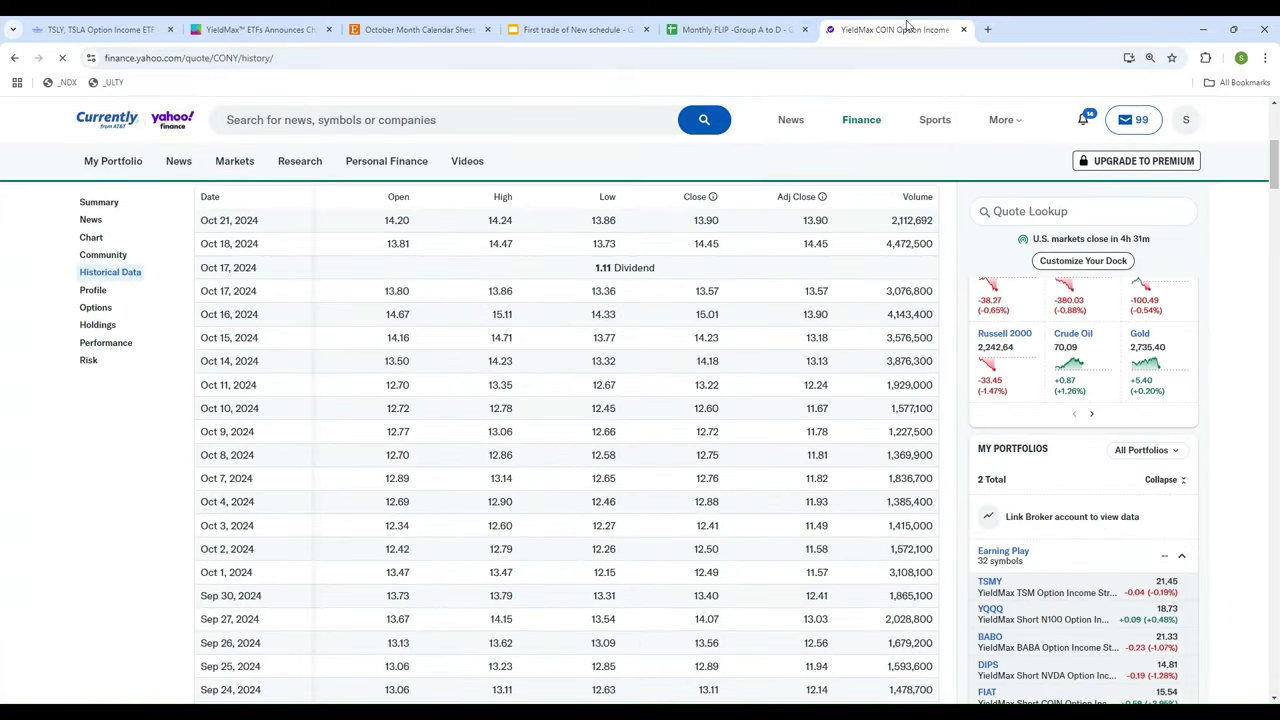
Step: Enter 14.23 as CONY's purchase price in D10 of the Monthly Flip spreadsheet
left_click(737, 32)
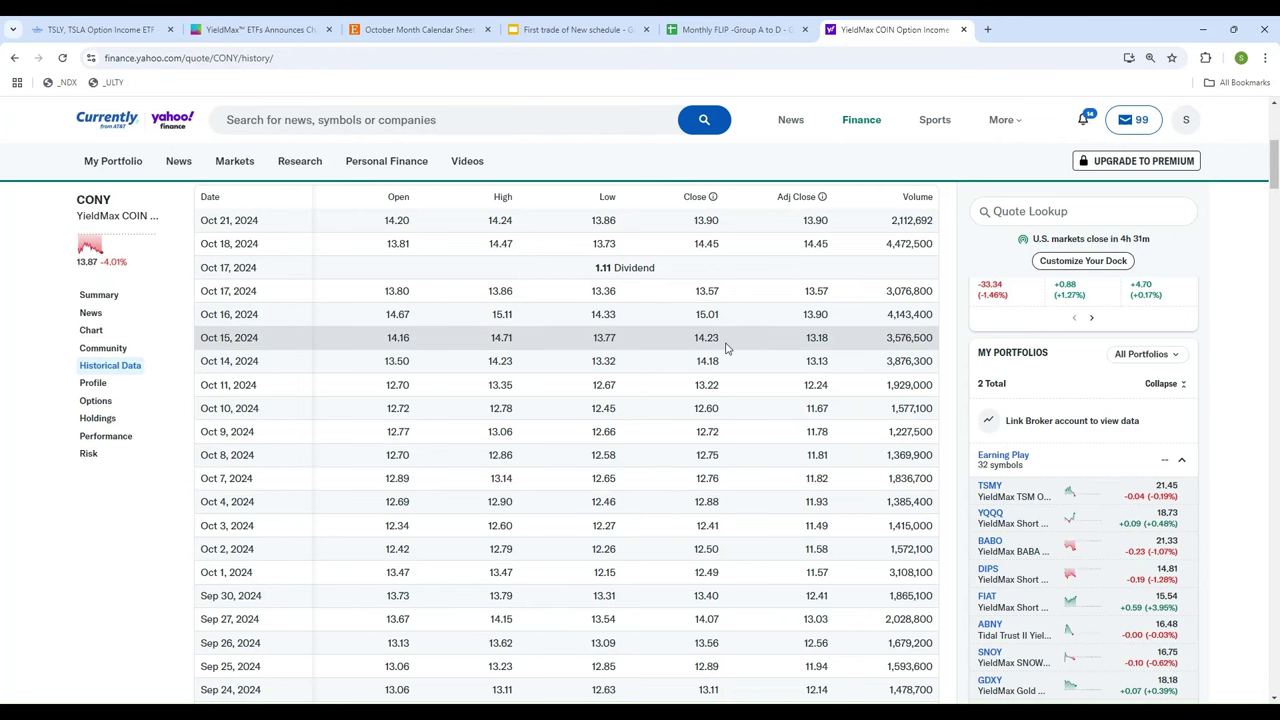
left_click(718, 30)
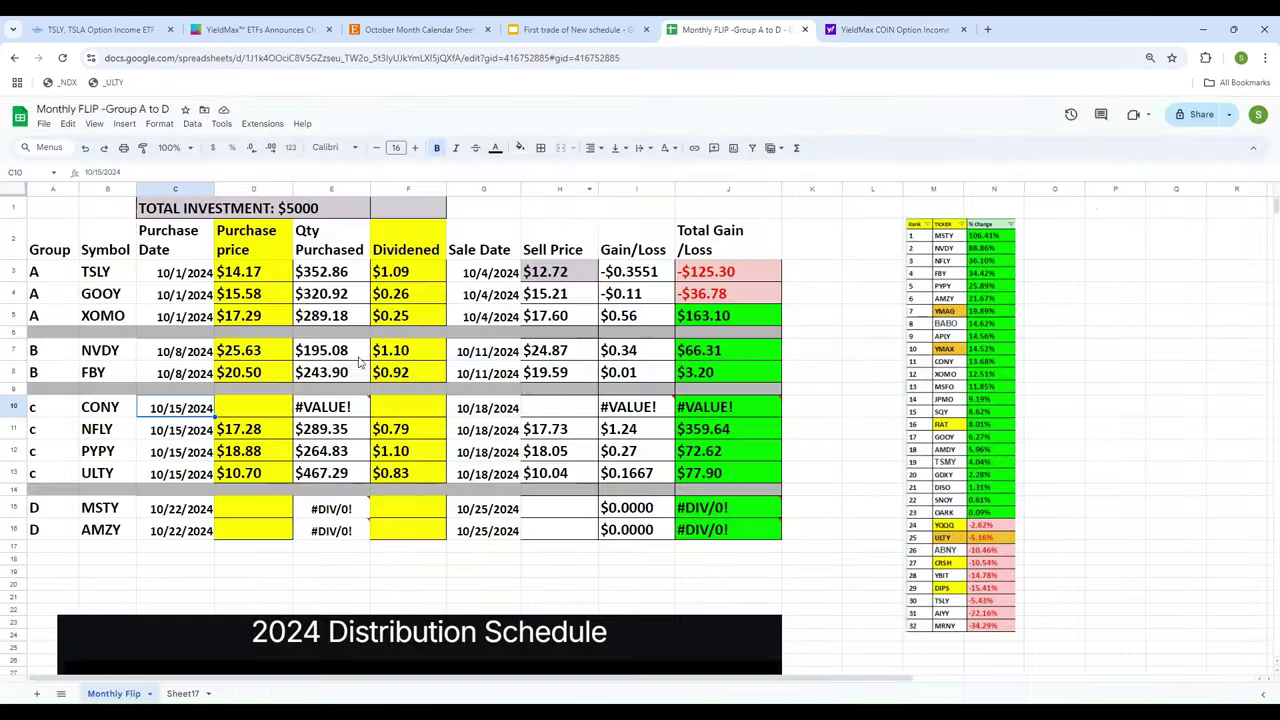
left_click(257, 408)
type("14")
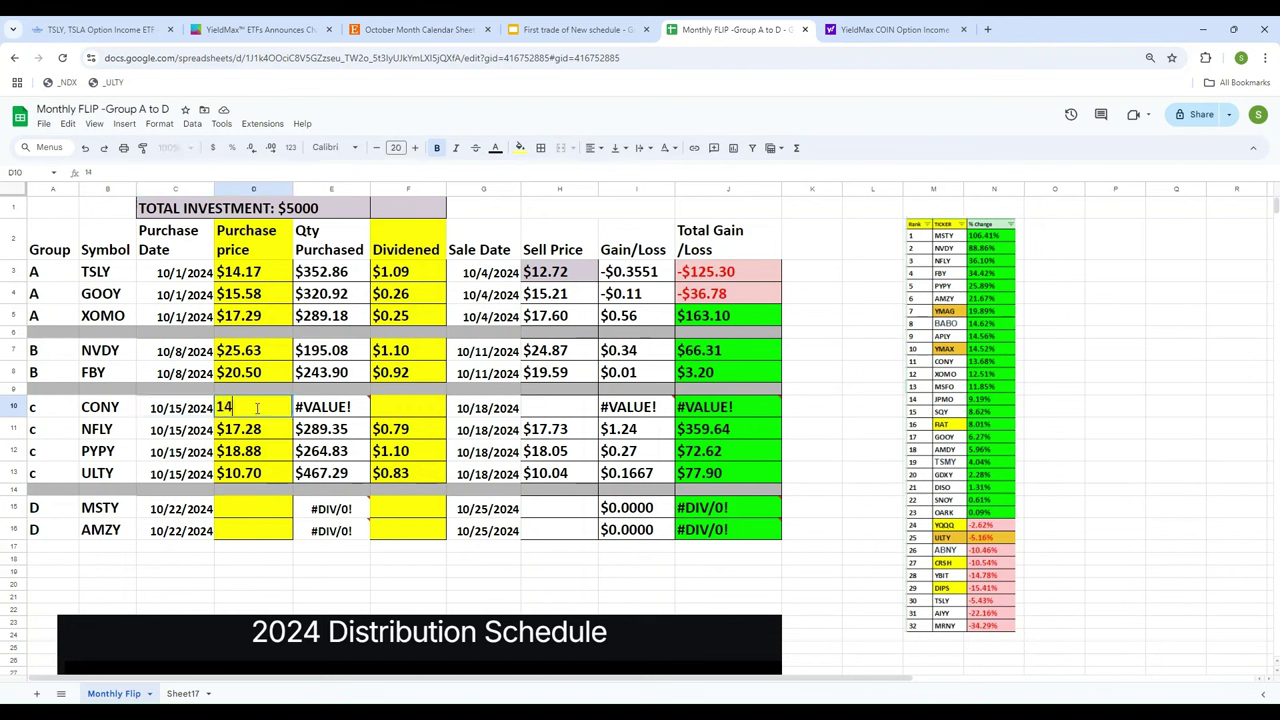
type(".23")
key("Tab")
key("Tab")
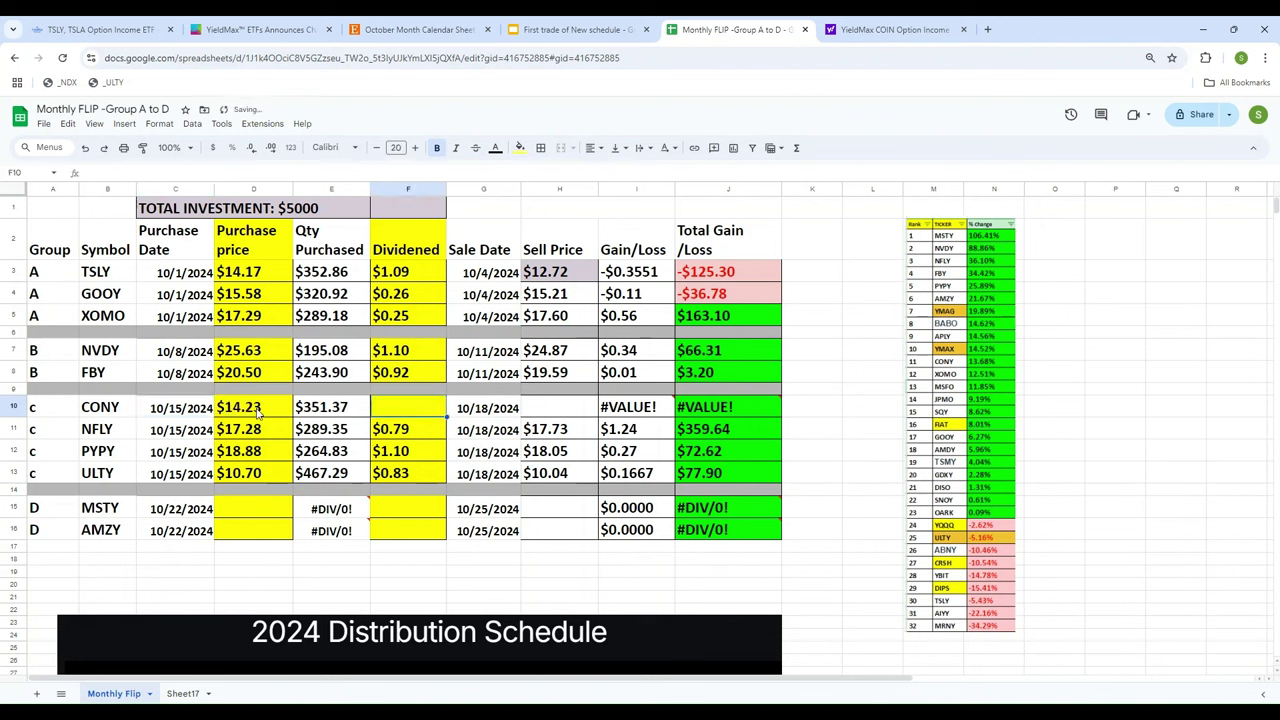
Step: Open CONY's fund page on the YieldMax ETFs website and check its October 2024 payout under Distribution Details
left_click(58, 32)
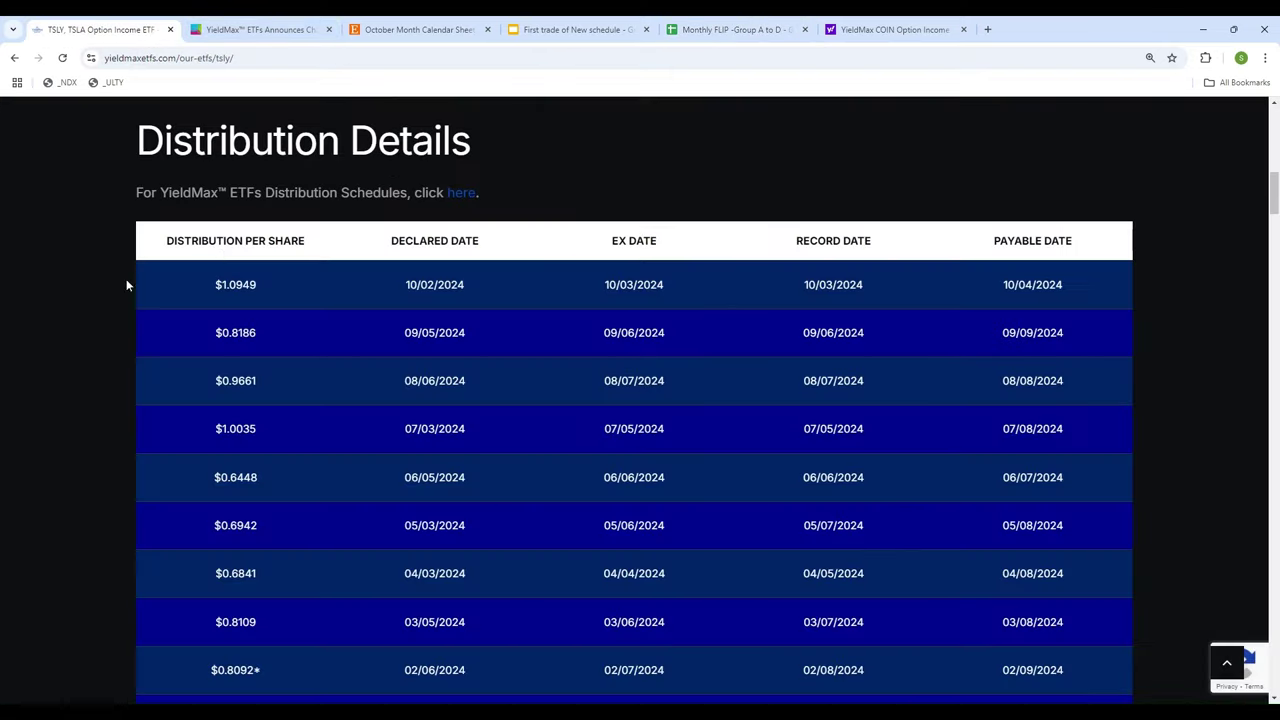
scroll(205, 233, "up", 9)
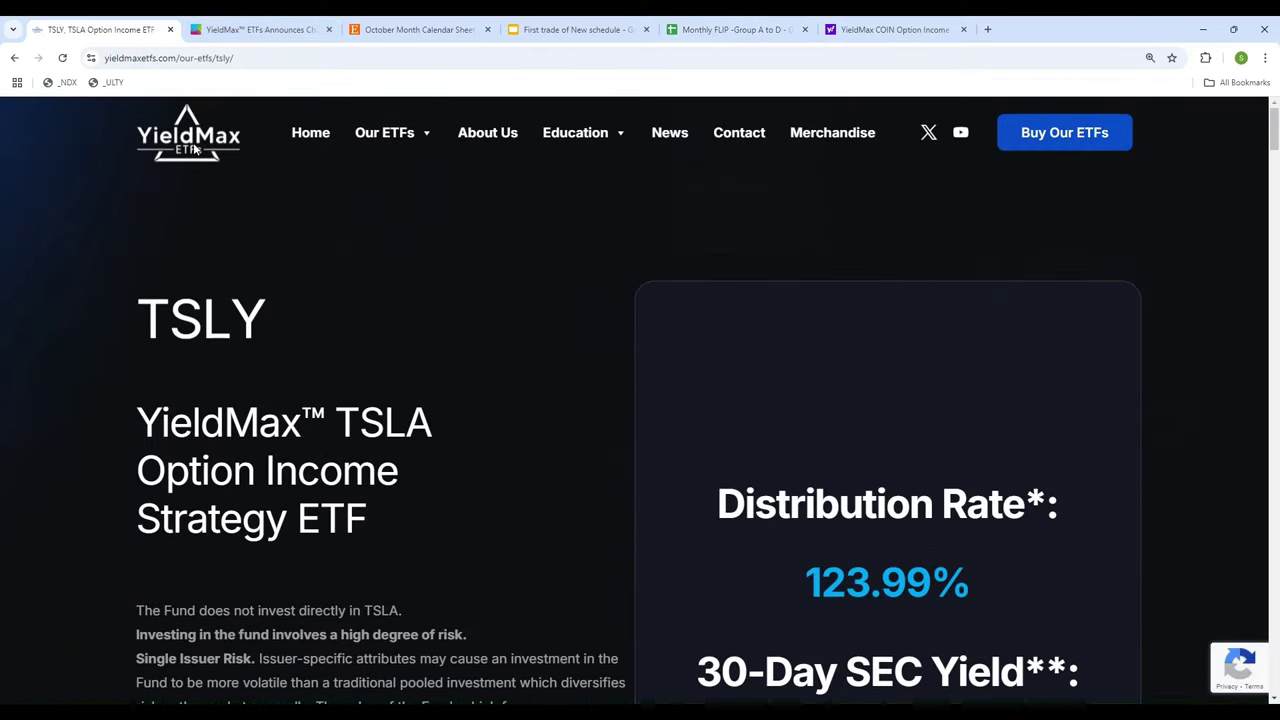
key("F5")
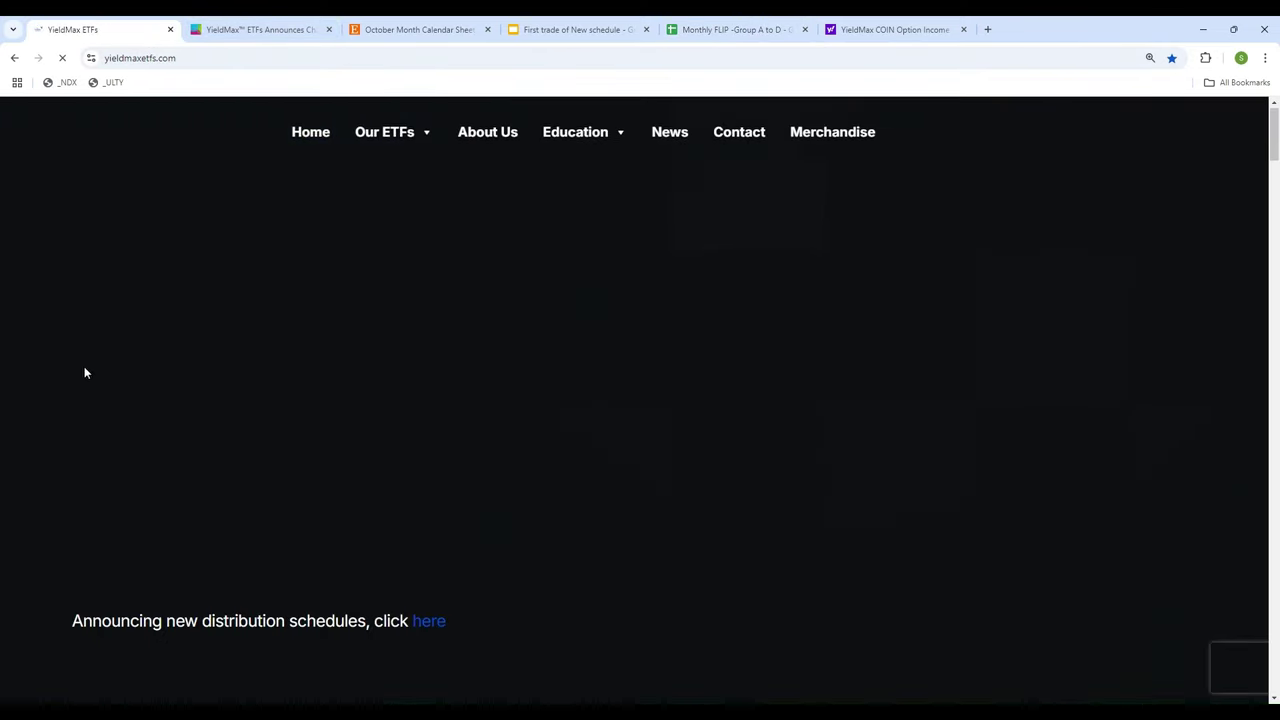
scroll(84, 372, "down", 6)
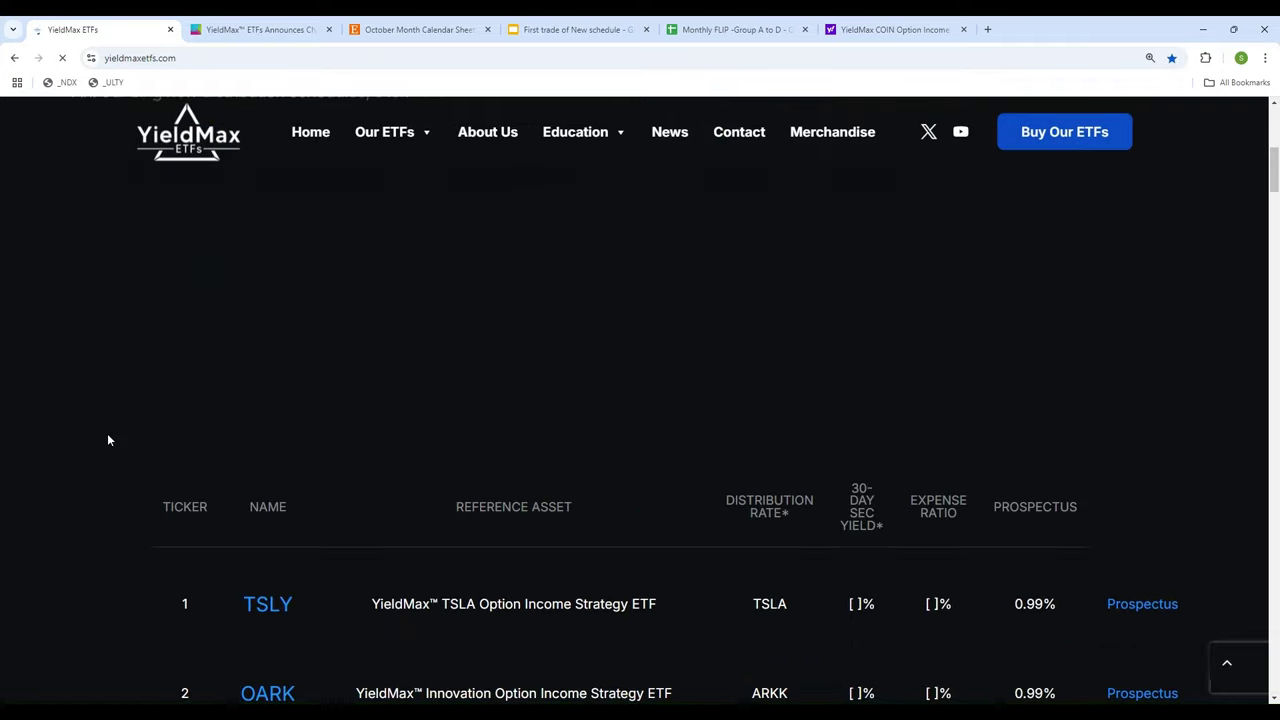
scroll(107, 433, "down", 5)
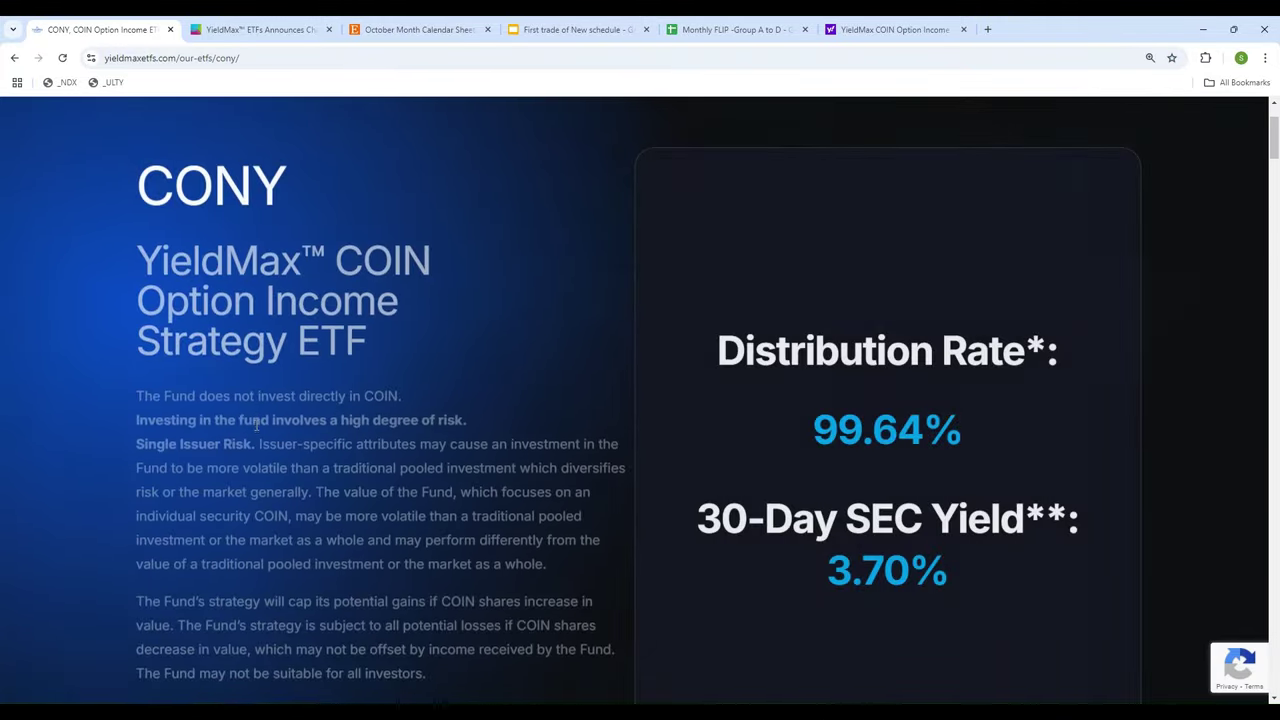
scroll(256, 425, "down", 5)
scroll(256, 425, "down", 3)
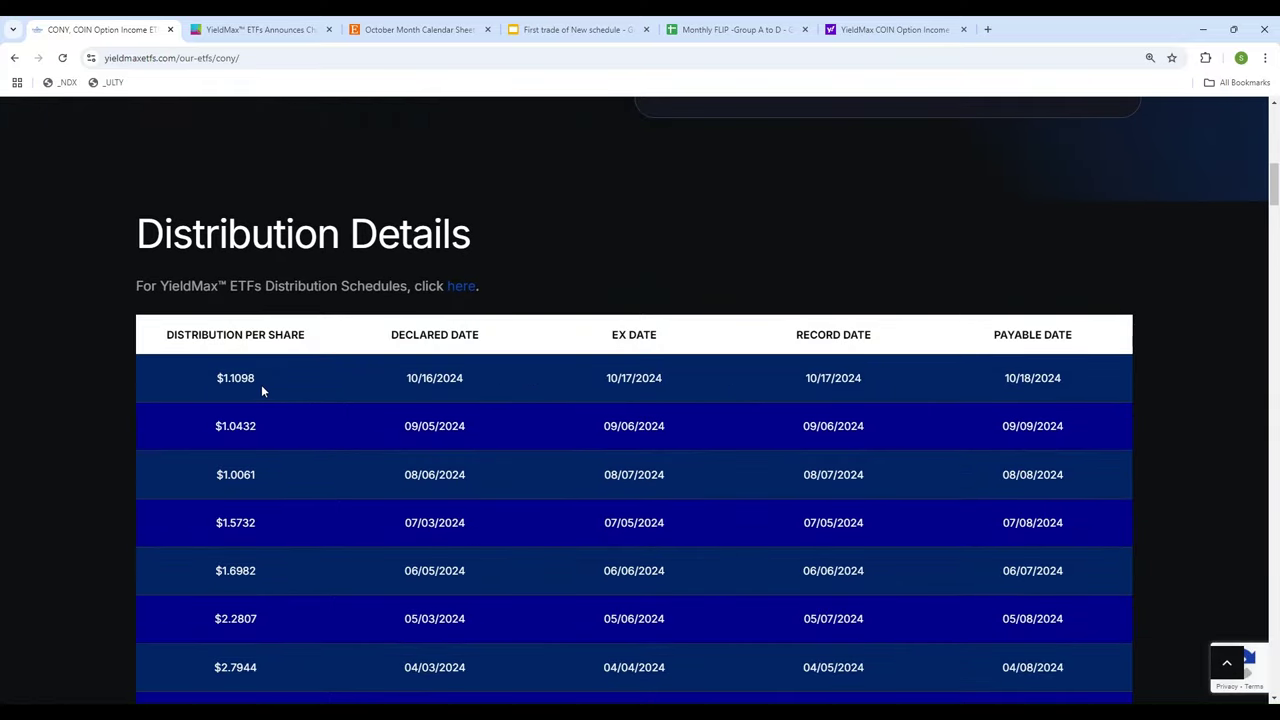
Step: Enter 1.1098 as CONY's dividend in F10 of the spreadsheet
left_click(735, 30)
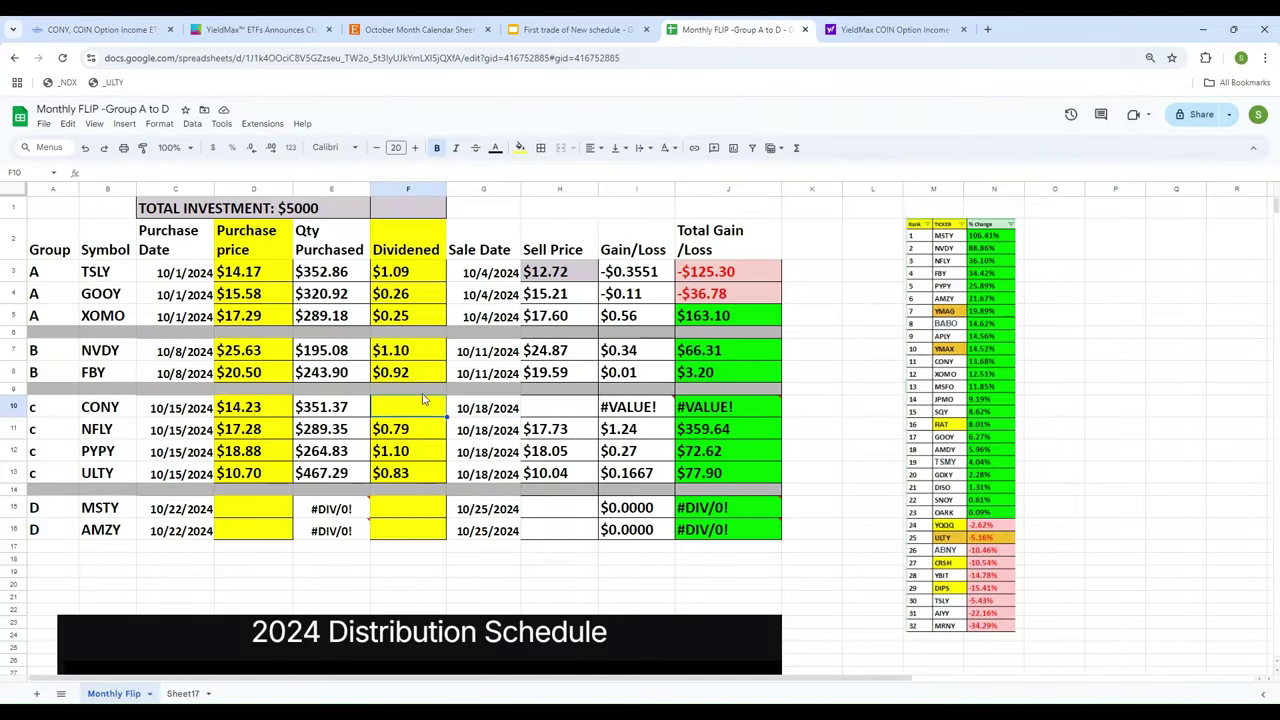
type("1.1098")
key("Tab")
key("Tab")
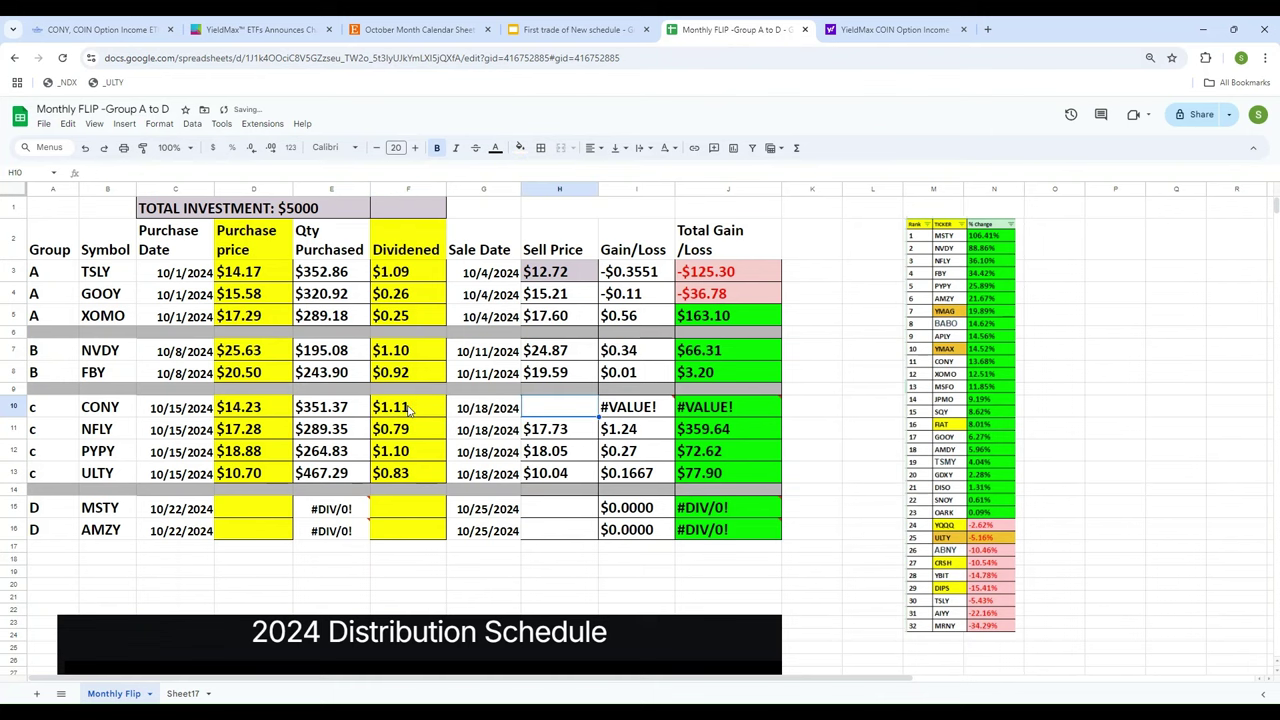
Step: Check CONY's October 18, 2024 price on Yahoo Finance and enter 14.45 as its sell price in H10 of the Monthly Flip spreadsheet
left_click(916, 30)
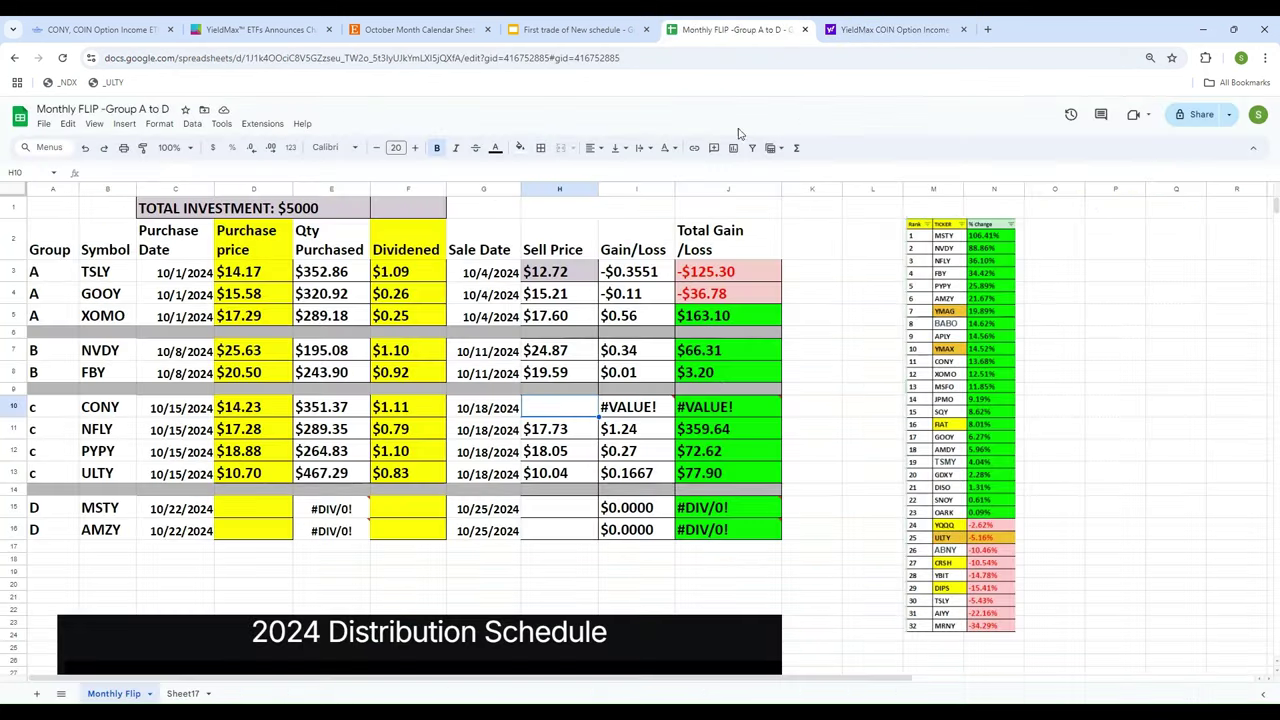
left_click(706, 30)
type("14.45")
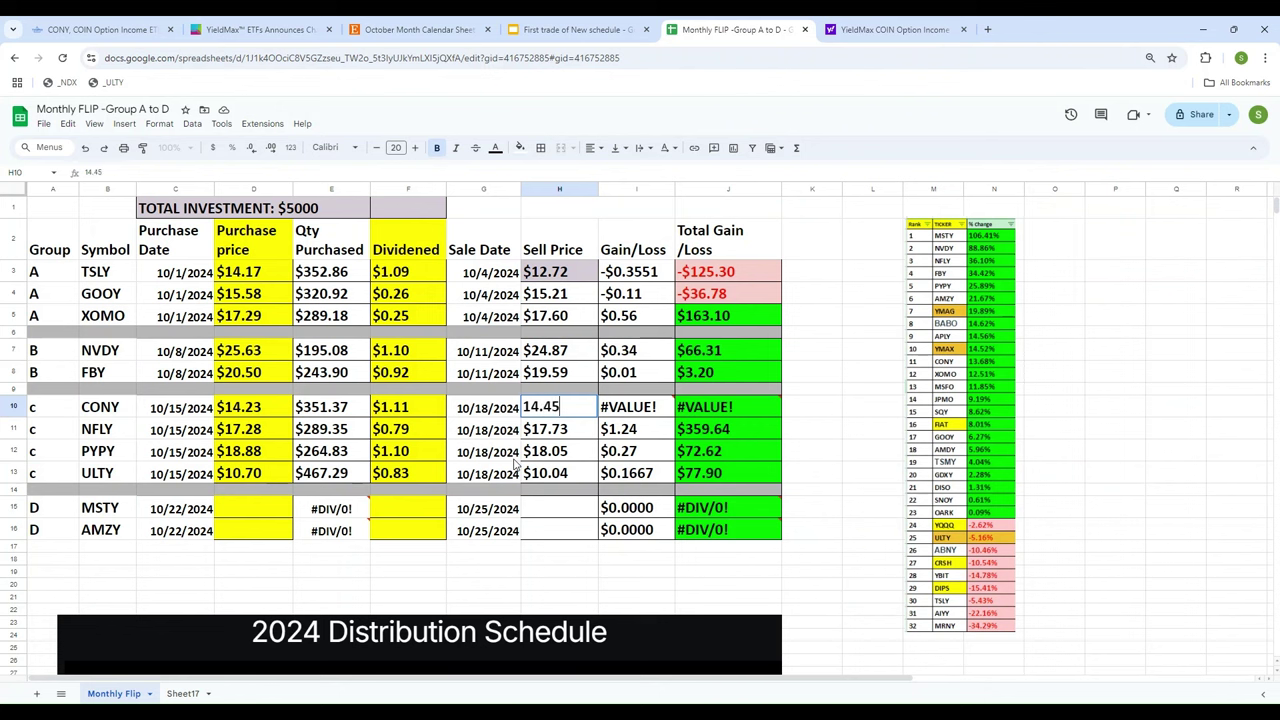
key("Tab")
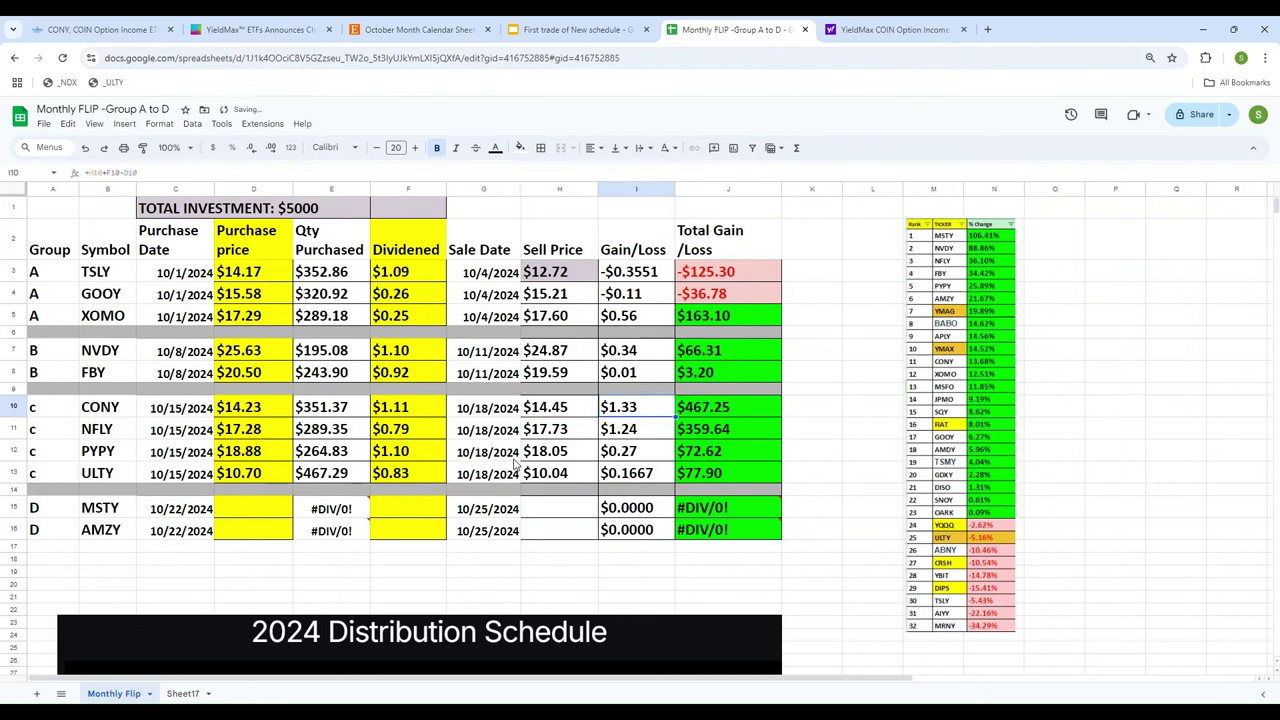
Step: Calculate CONY's per-share gain/loss in I10 as sell price plus dividend minus purchase price, using =H10+F10-D10
type("=")
key("Left")
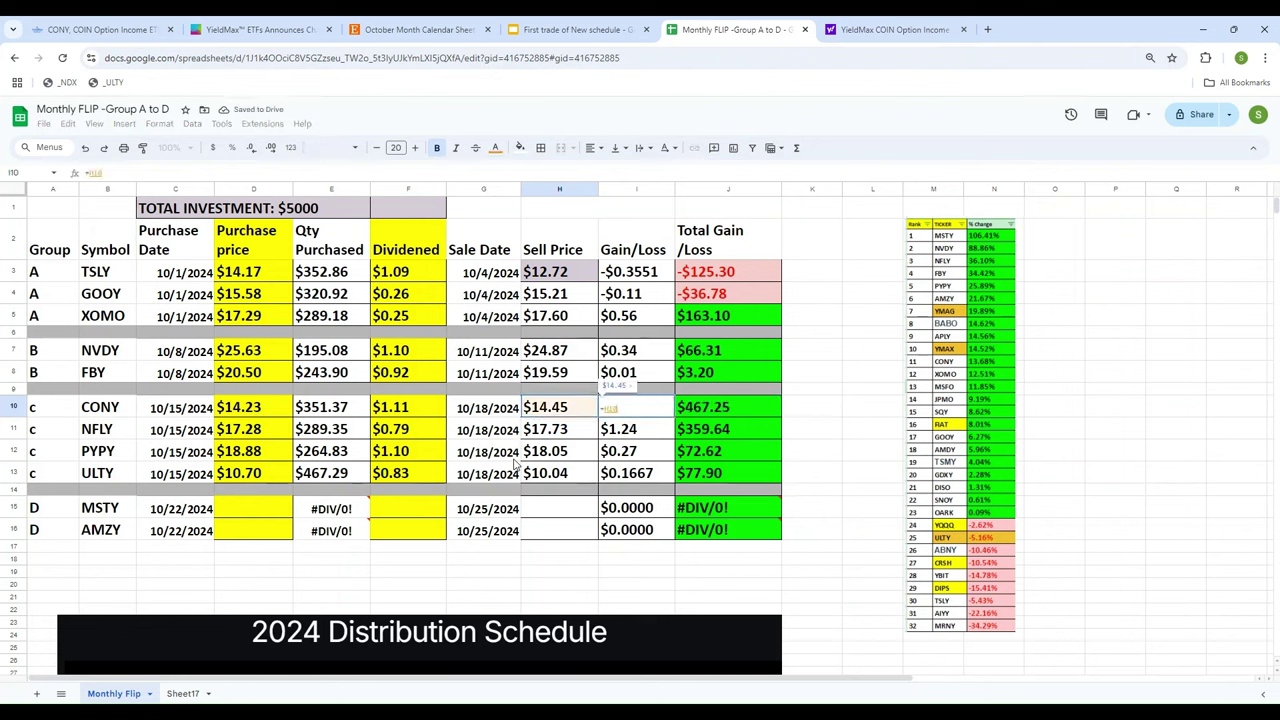
type("-")
key("Left")
key("Left")
key("Left")
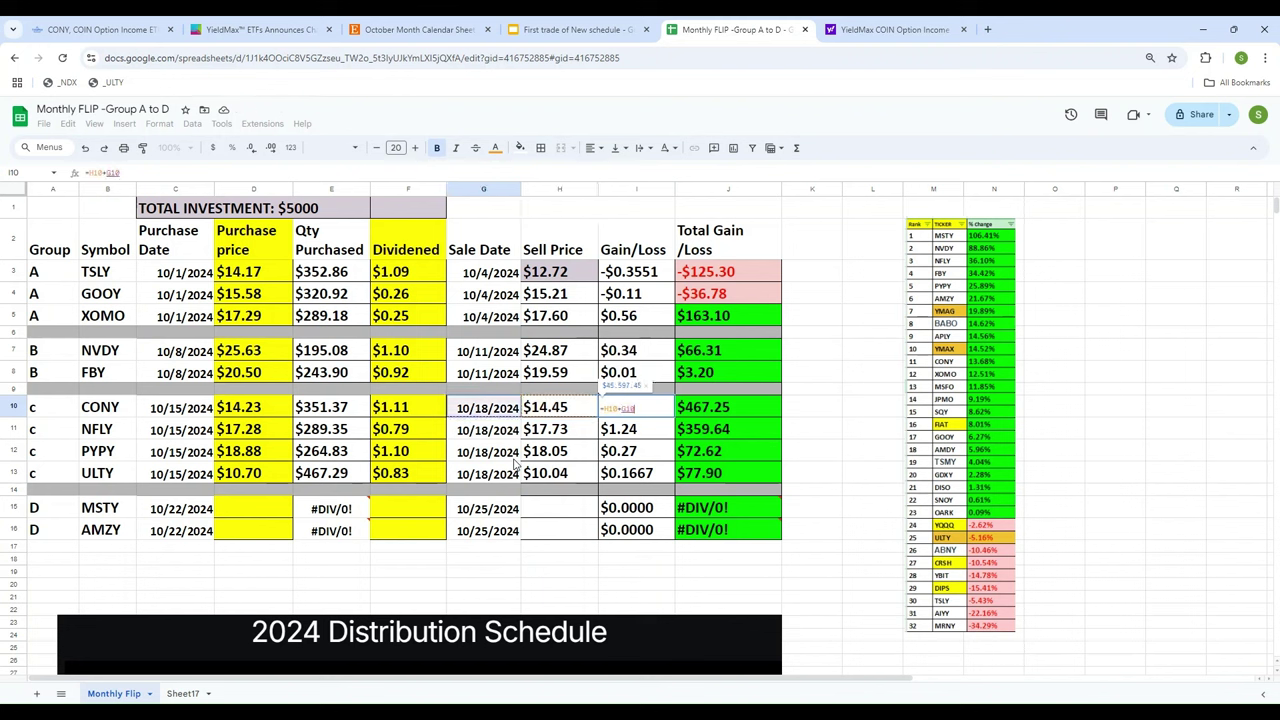
type("-")
key("Left")
key("Left")
key("Left")
key("Left")
key("Left")
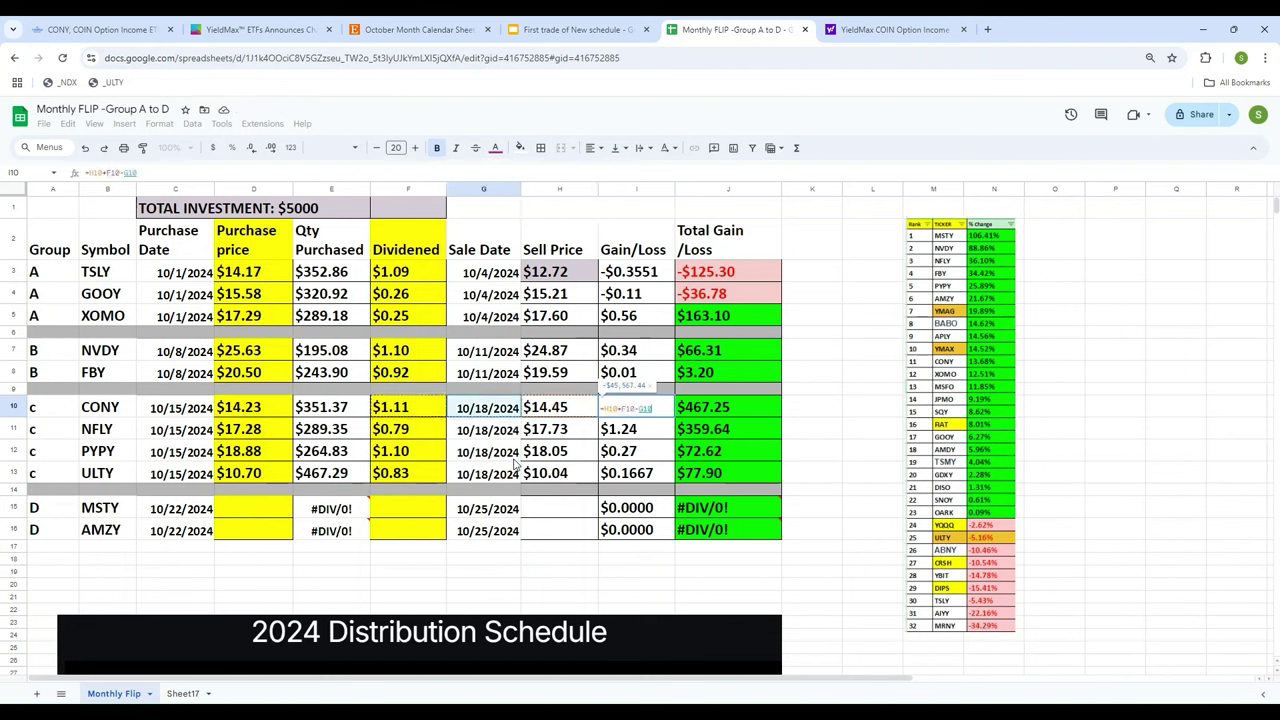
key("Return")
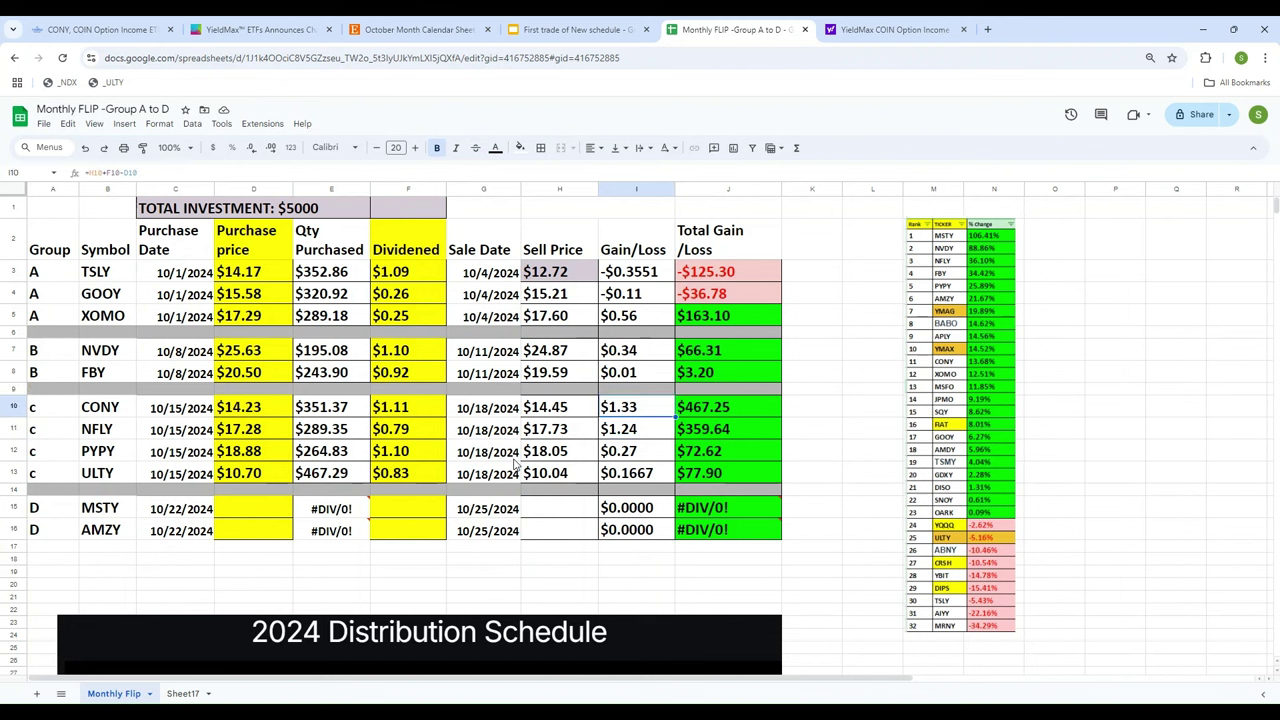
Step: Calculate CONY's total gain/loss in J10 by multiplying the per-share gain by the quantity purchased, using =I10*E10
key("Right")
type("=")
key("Left")
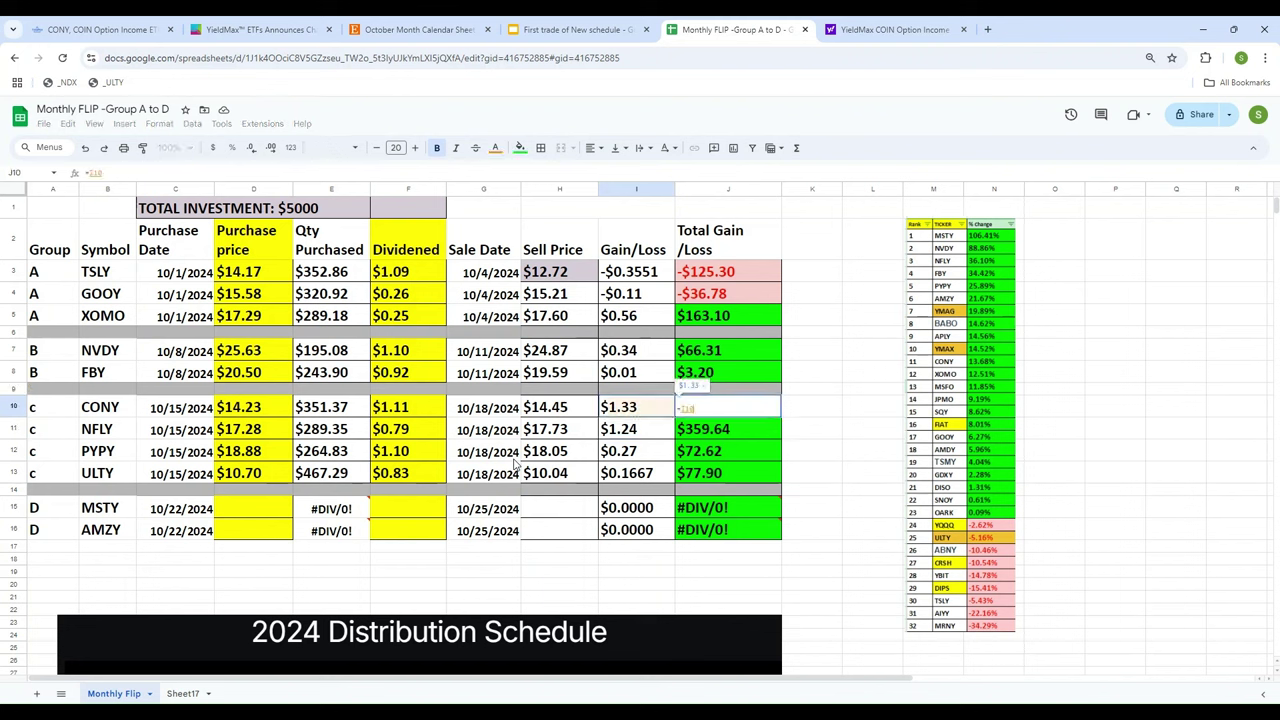
type("*")
key("Left")
key("Left")
key("Left")
key("Left")
key("Left")
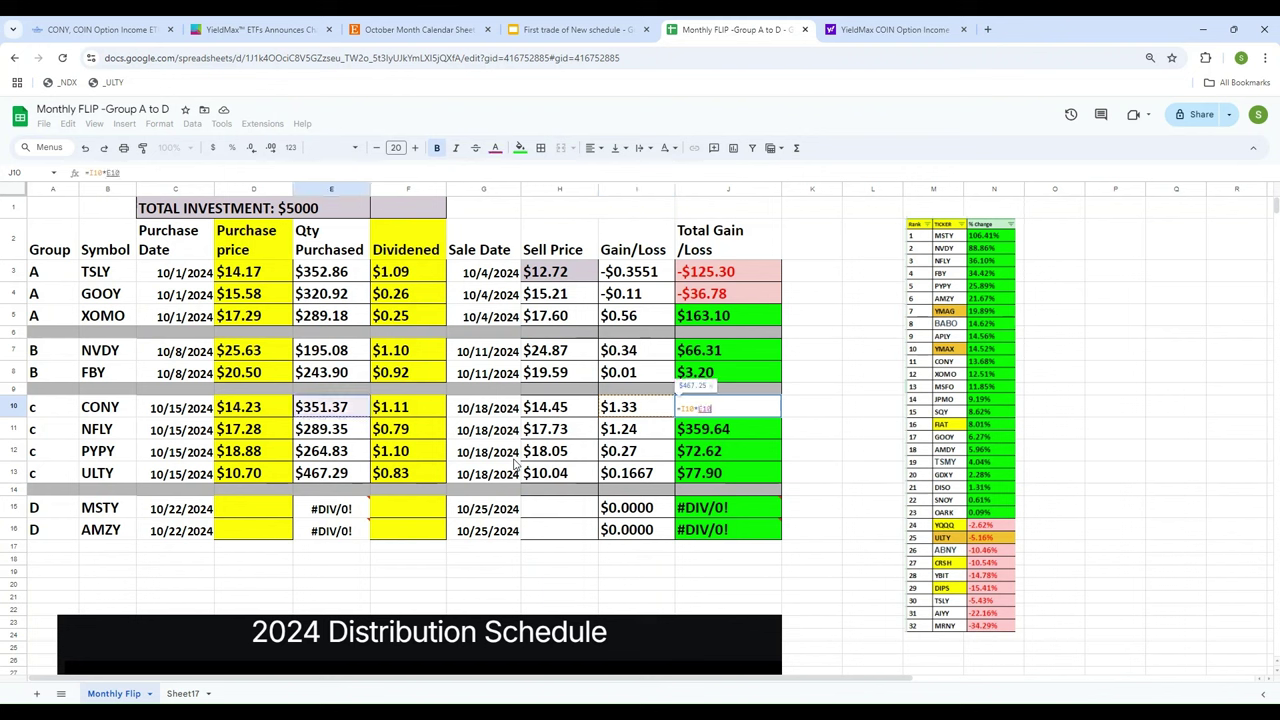
key("Left")
key("Right")
key("Return")
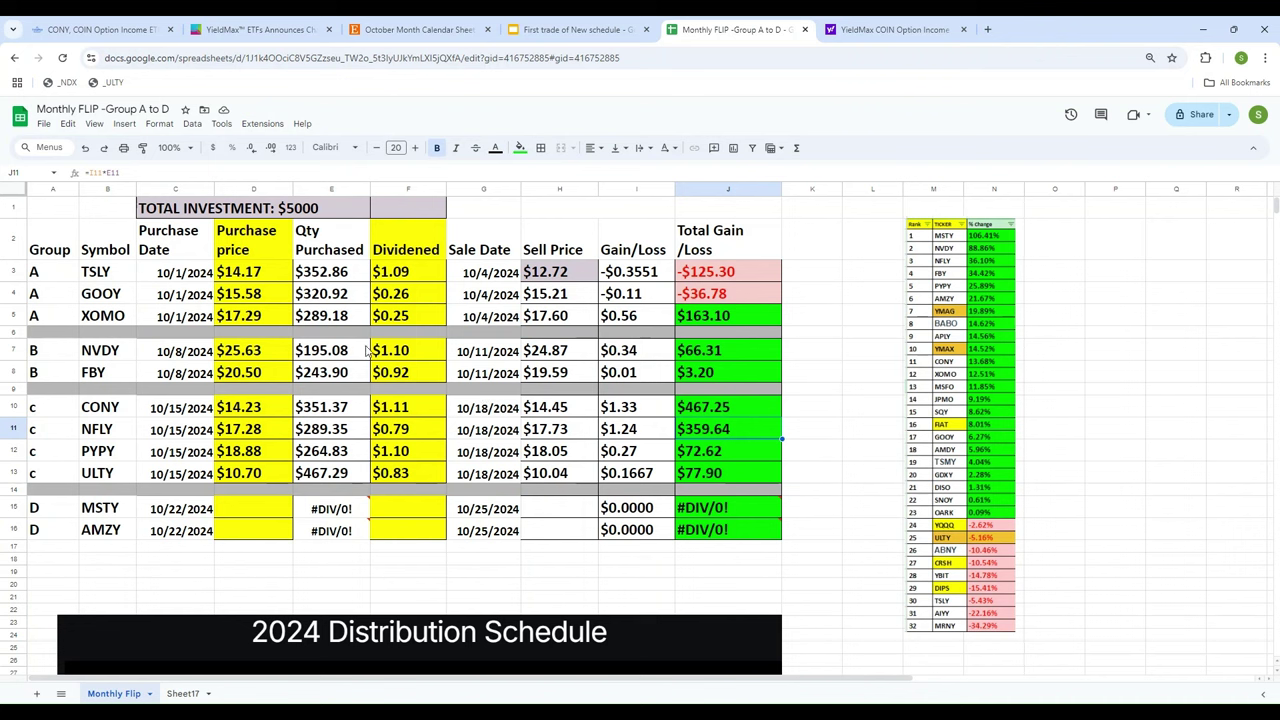
Step: Format the Qty Purchased column, E2:E16, as plain numbers instead of currency
left_click_drag(322, 240, 336, 532)
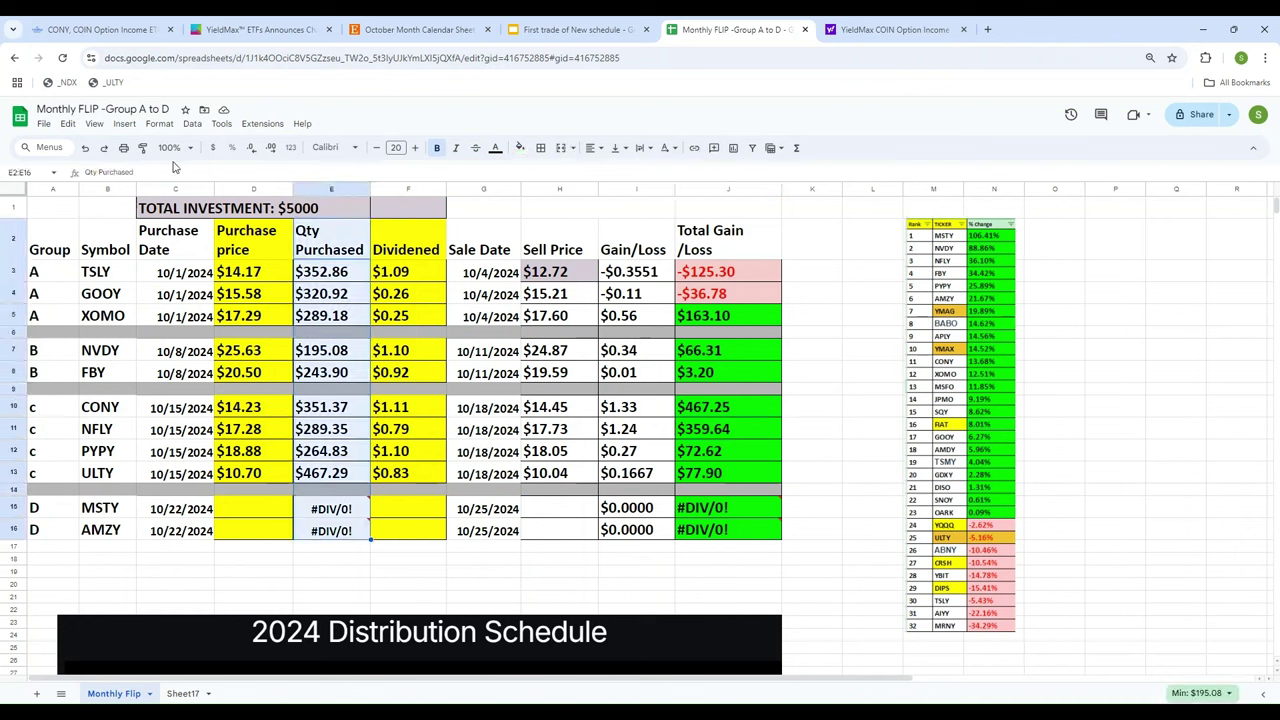
left_click(290, 148)
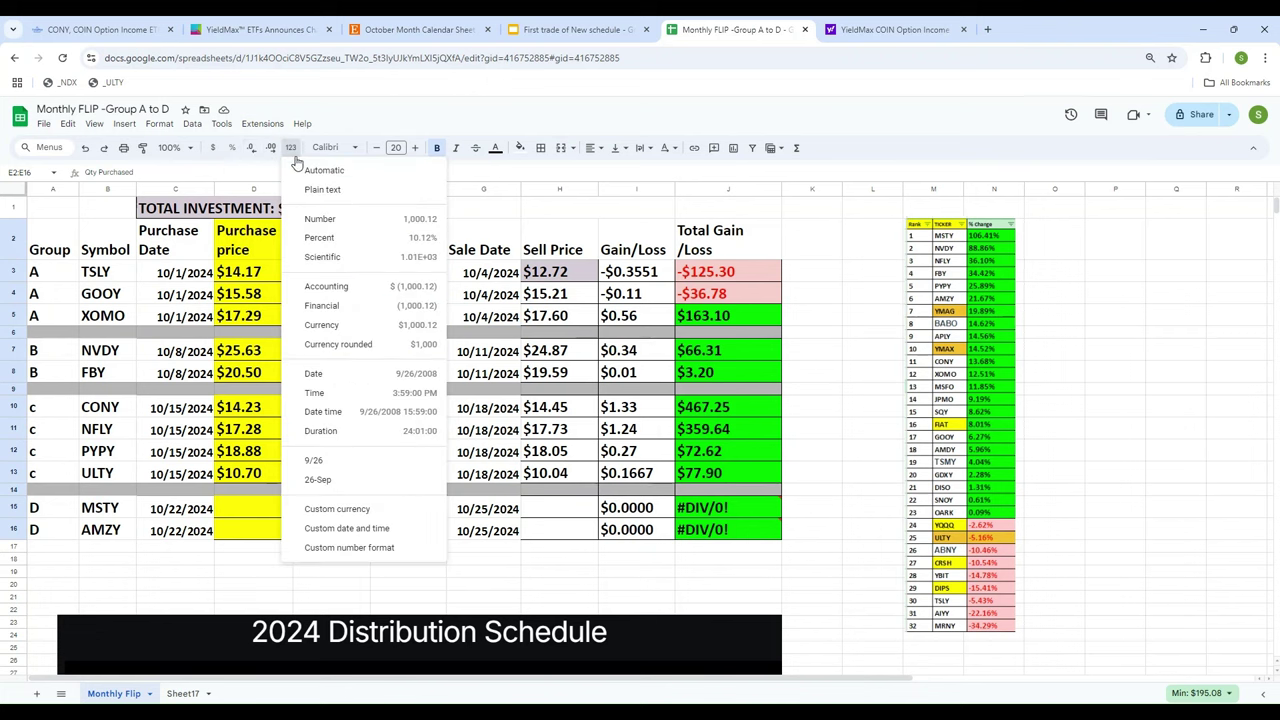
left_click(319, 220)
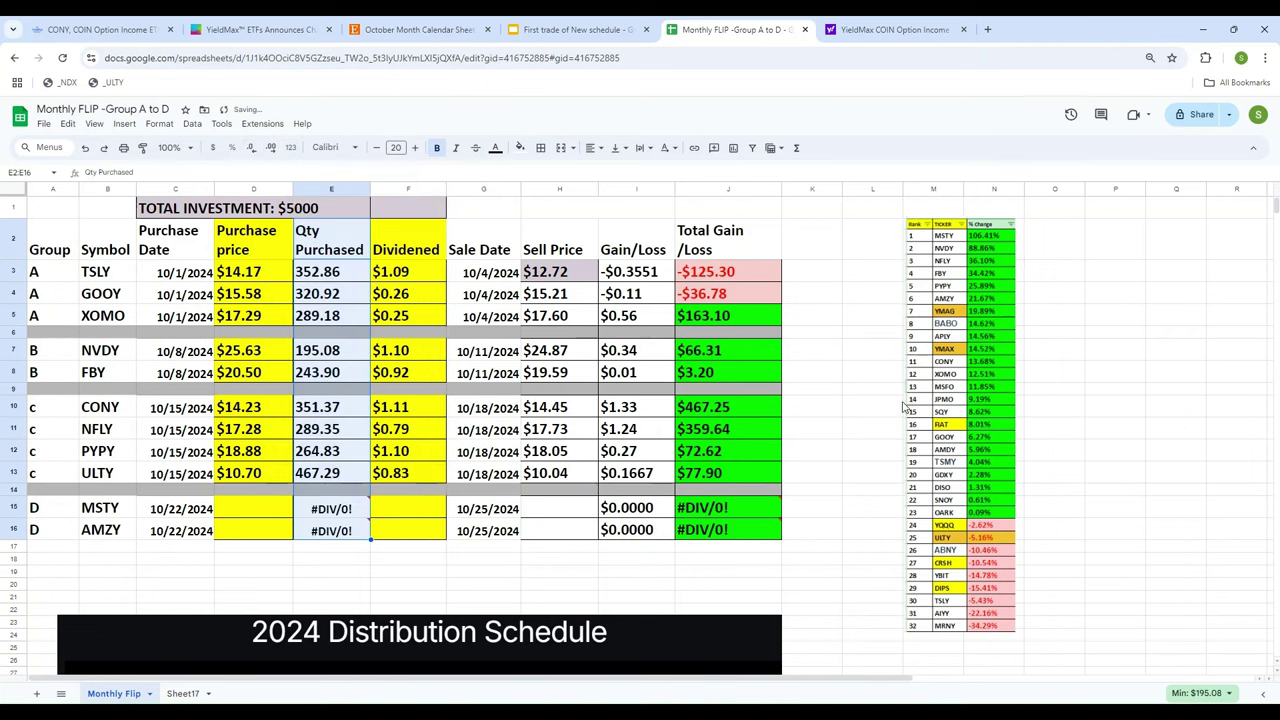
left_click(815, 316)
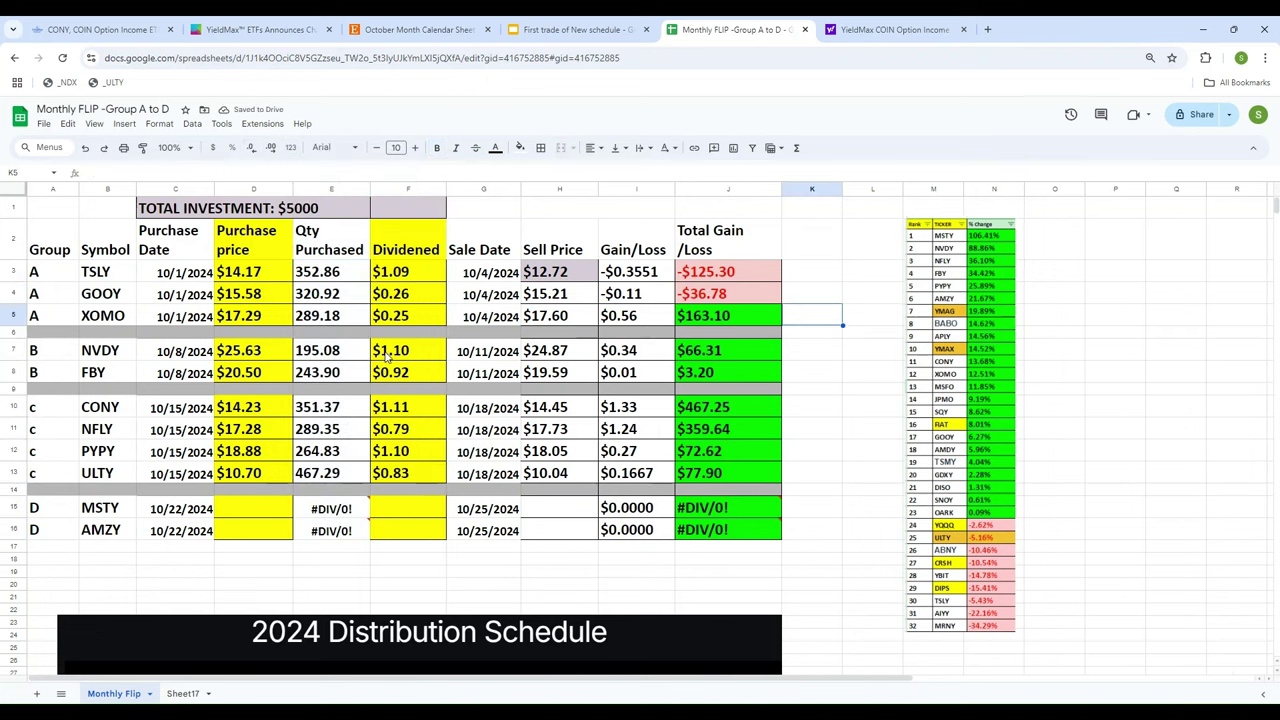
Step: Review TSLY's row from its group to its dividend, and the Dividend column down to CONY
left_click(333, 282)
key("Left")
key("Left")
key("Left")
key("Left")
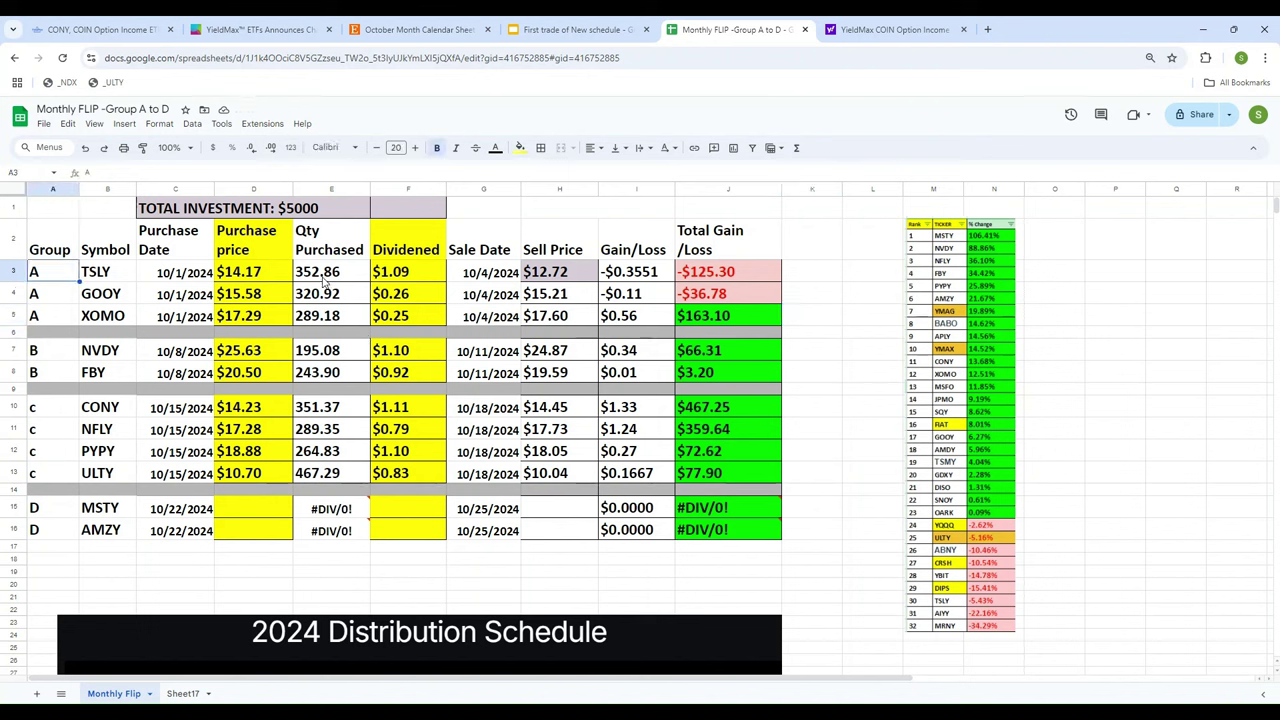
key("Right")
key("Right")
key("Right")
key("Right")
key("Right")
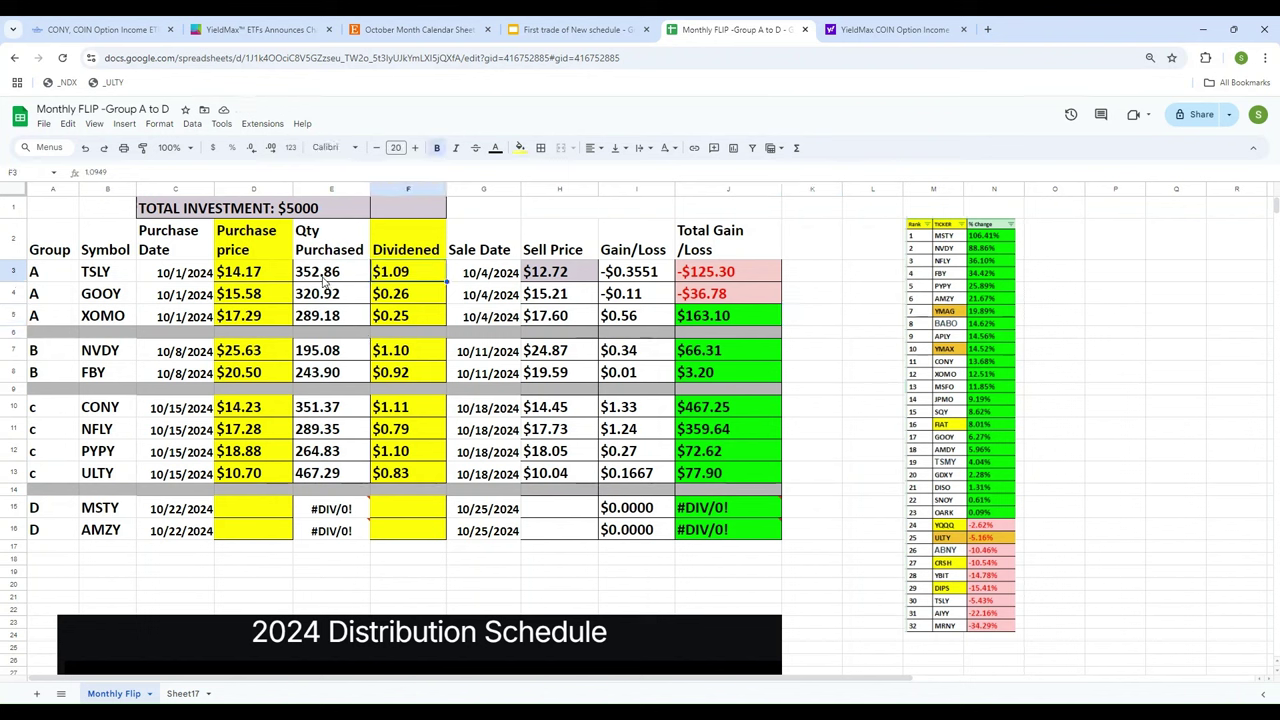
key("Down")
key("Down")
key("Down")
key("Down")
key("Down")
key("Down")
key("Down")
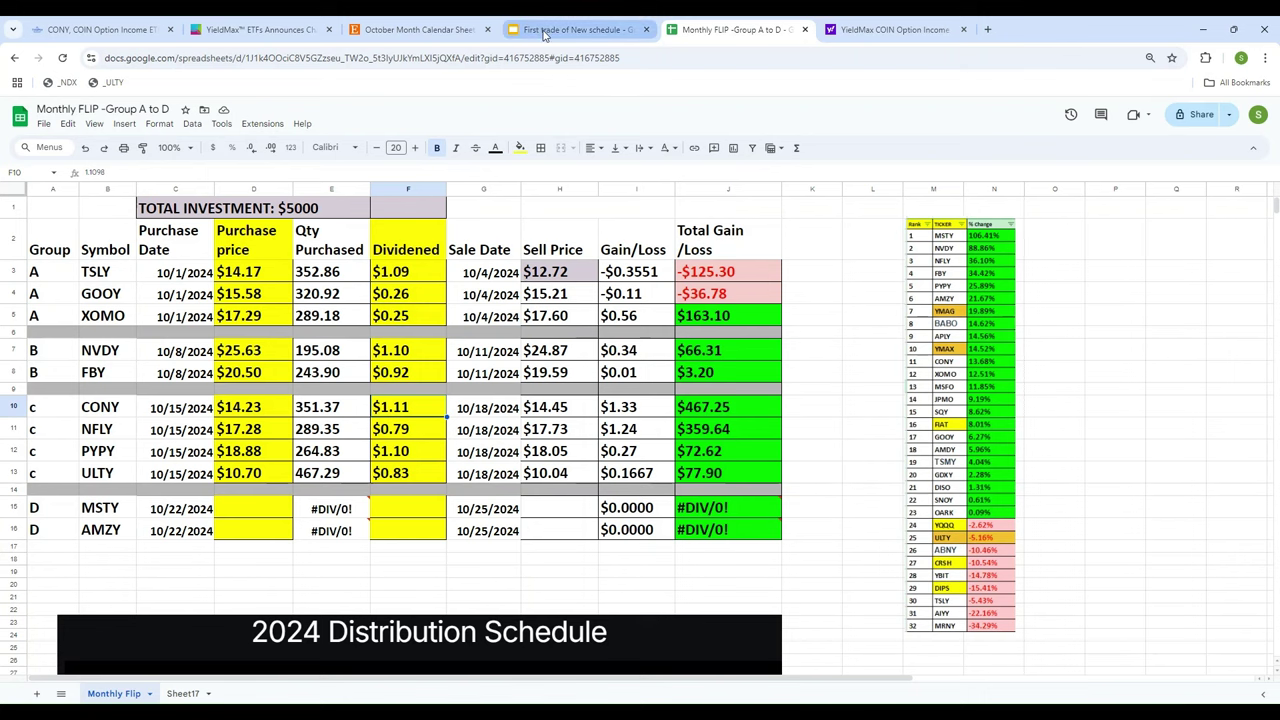
Step: View the slide listing the Group A to D ETFs in the First trade of New schedule presentation, and return to the Monthly Flip spreadsheet
left_click(575, 29)
key("Right")
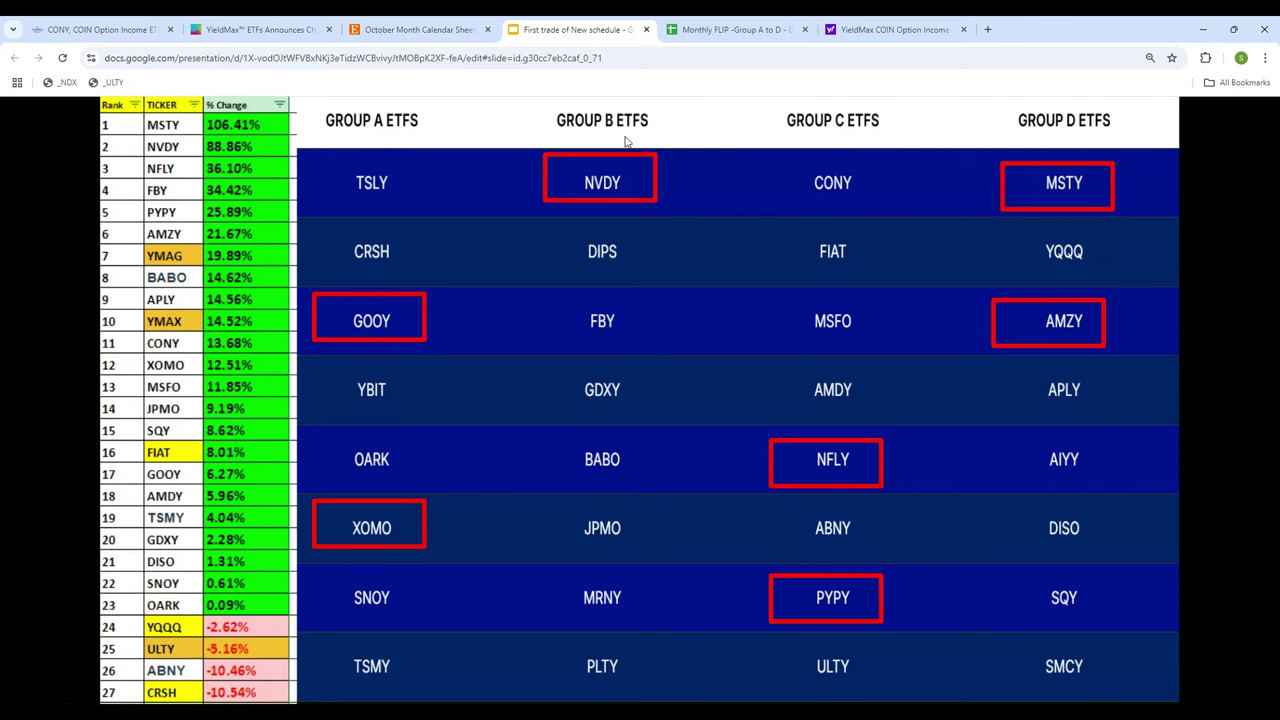
left_click(703, 32)
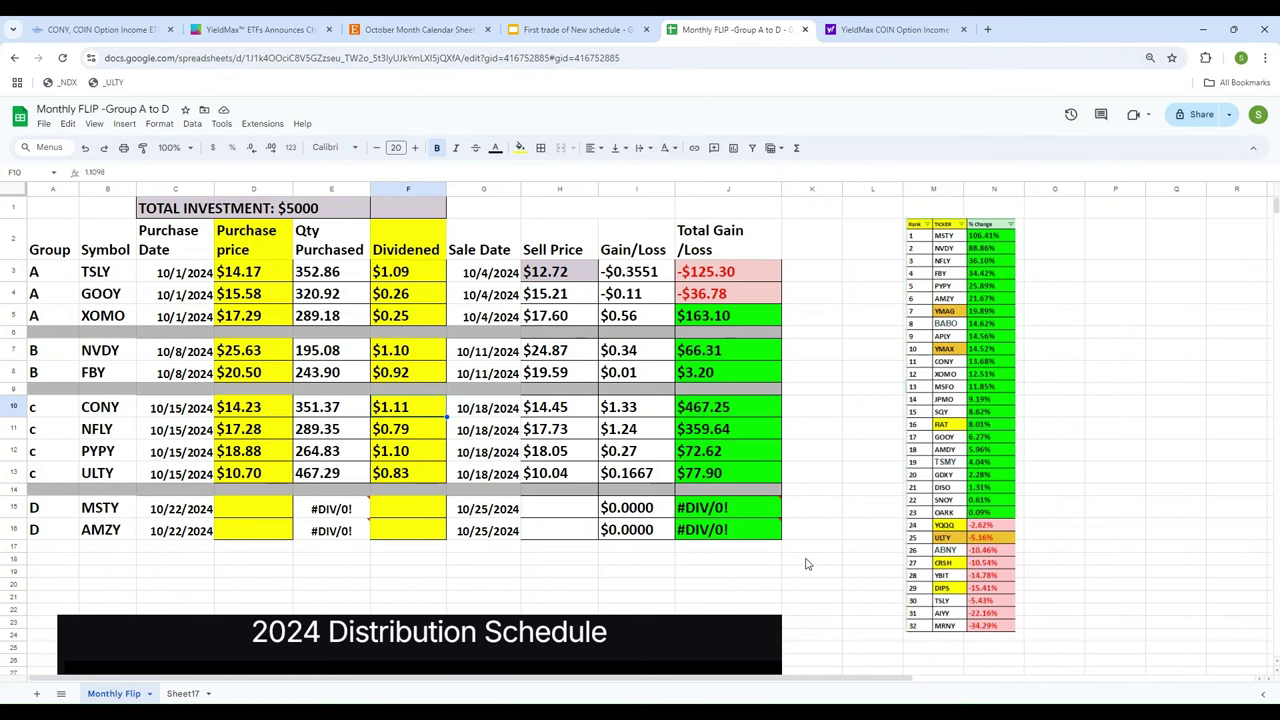
Step: Review the flip table again, covering TSLY's entries up to its purchase price and the Group column down to ULTY
key("Left")
key("Left")
key("Left")
key("Left")
key("Left")
key("Up")
key("Up")
key("Up")
key("Up")
key("Up")
key("Up")
key("Up")
key("Up")
key("Up")
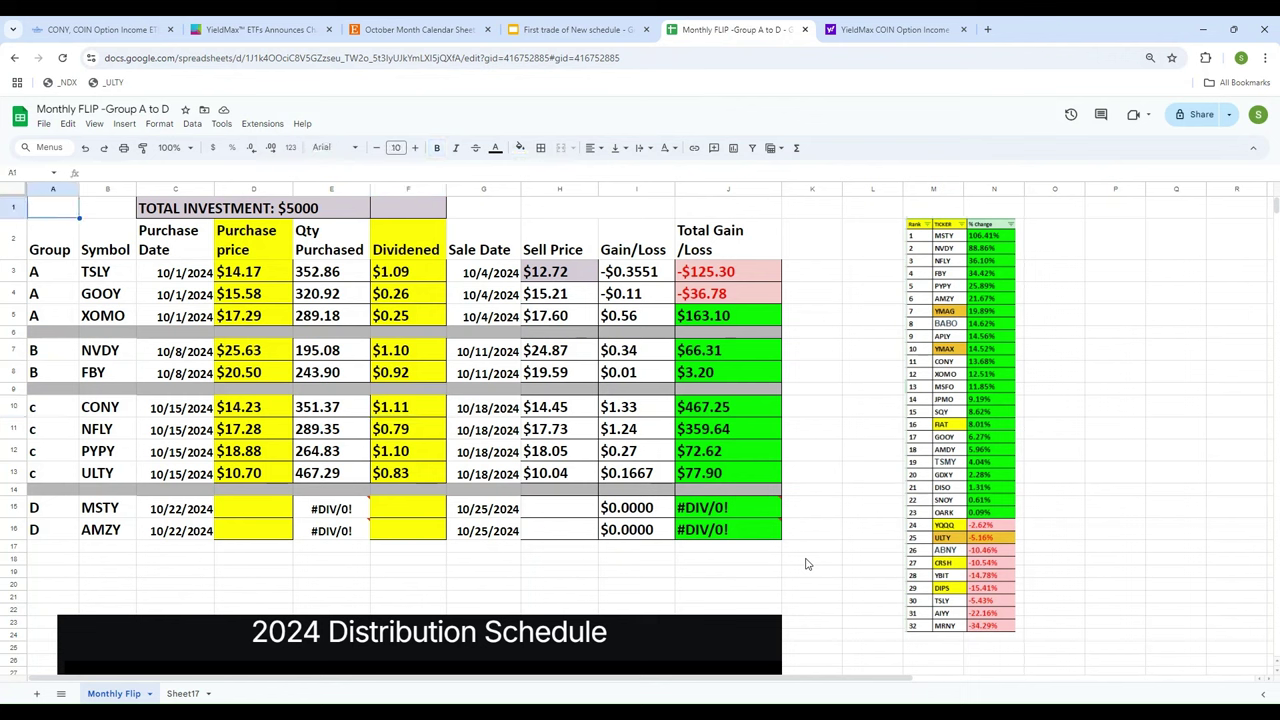
key("Down")
key("Down")
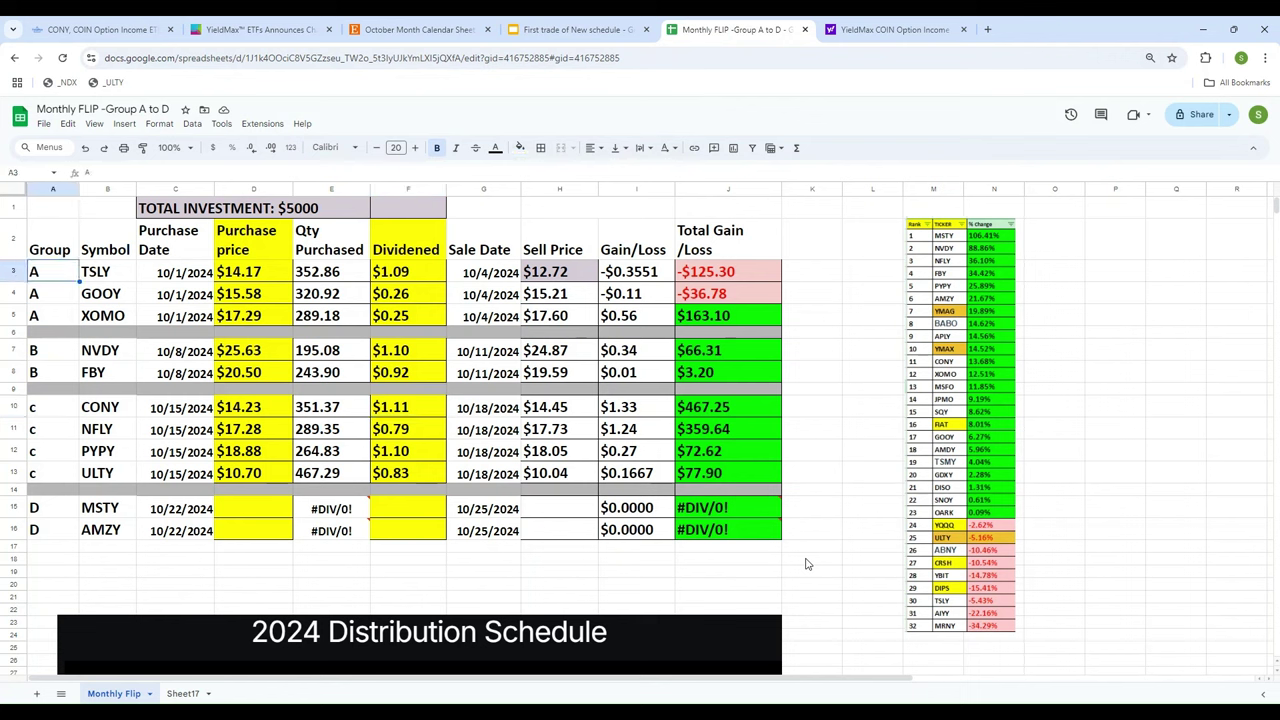
key("Right")
key("Right")
key("Right")
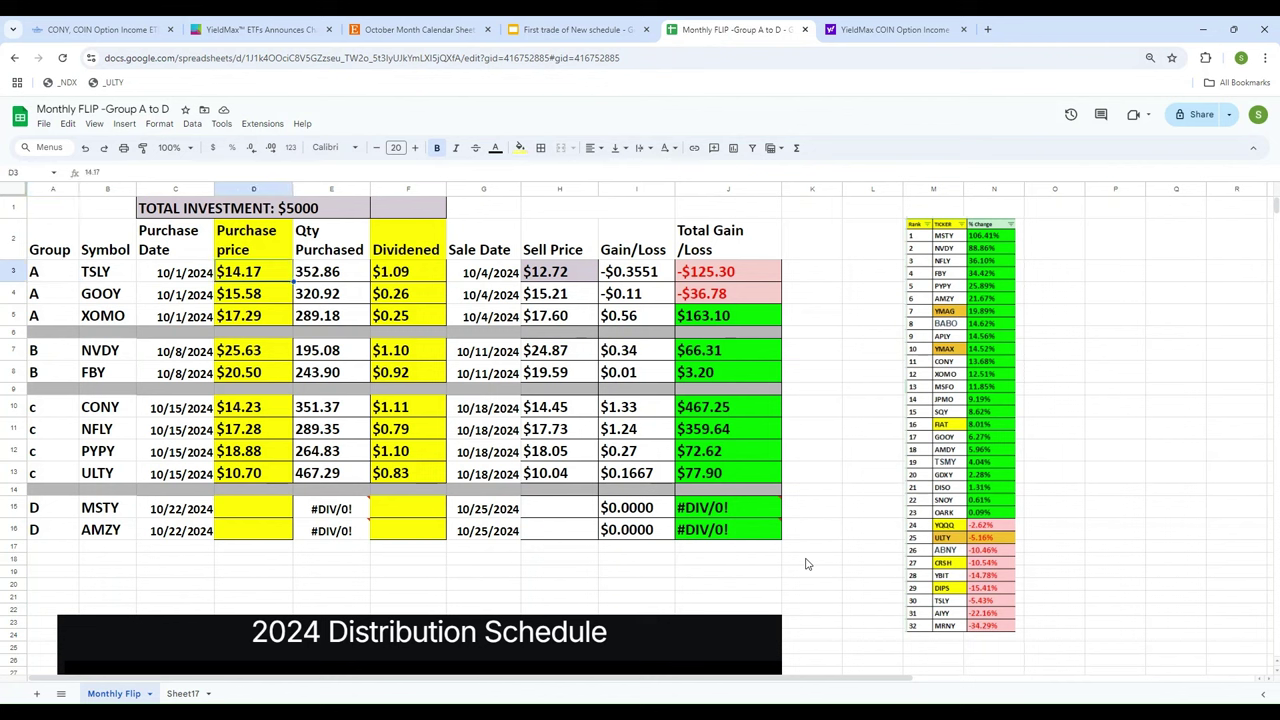
key("Left")
key("Left")
key("Left")
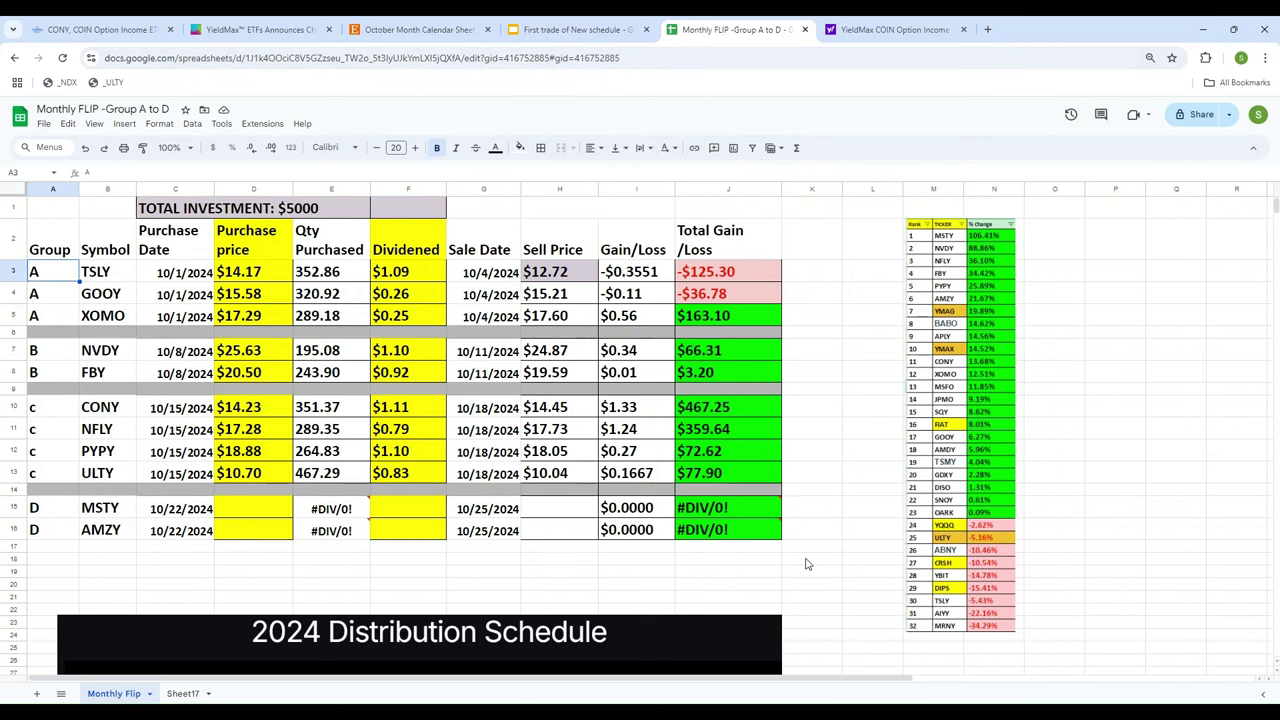
key("Down")
key("Down")
key("Down")
key("Down")
key("Down")
key("Down")
key("Down")
key("Down")
key("Down")
key("Down")
key("Down")
key("Down")
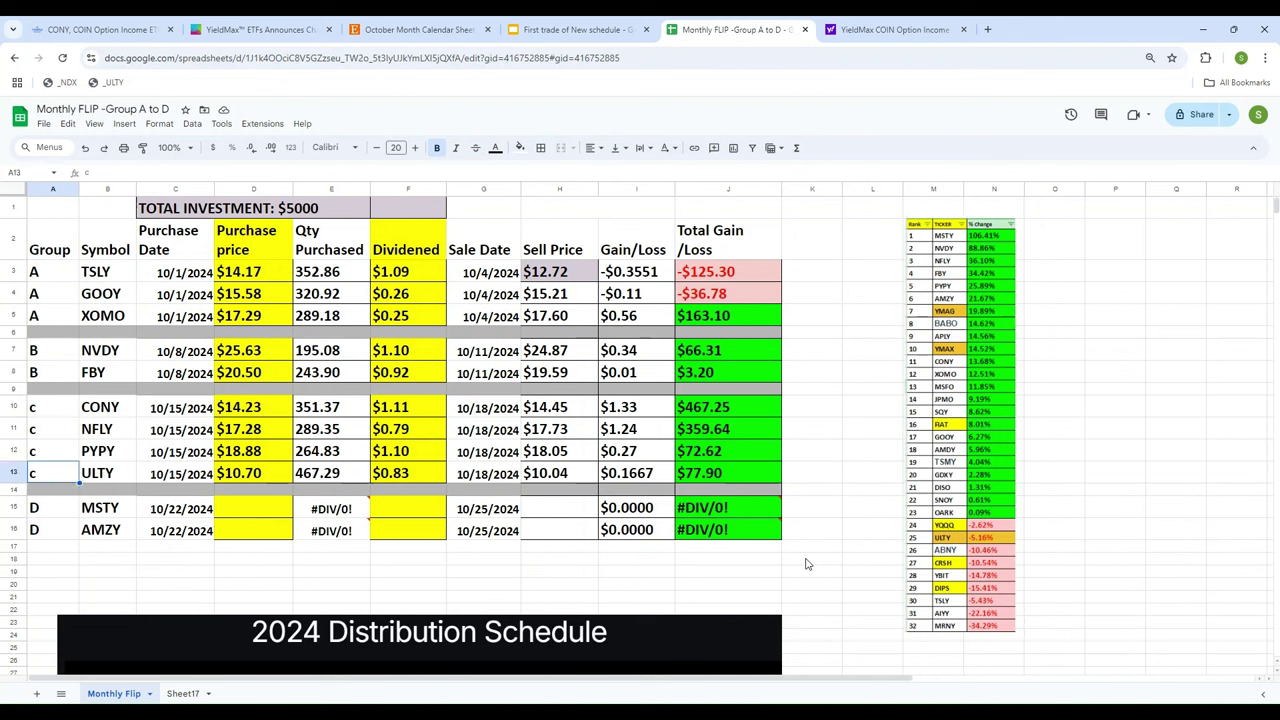